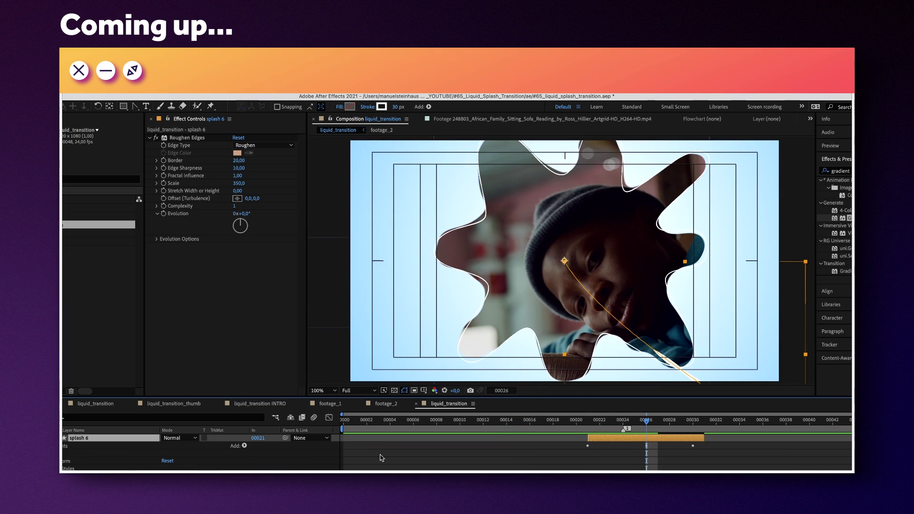
pyautogui.press('super+d')
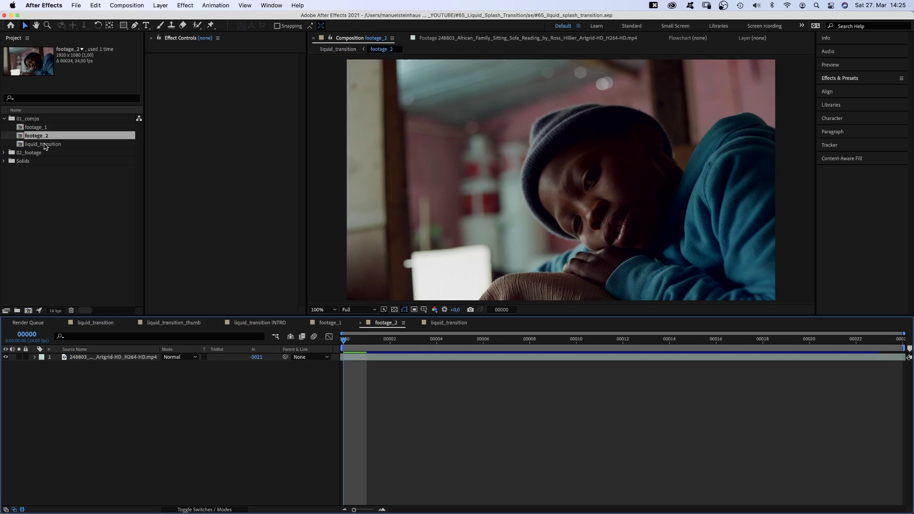
# Open the liquid_transition composition and display its Title/Action Safe guides
pyautogui.doubleClick(43, 145)
pyautogui.click(136, 27)
pyautogui.click(424, 310)
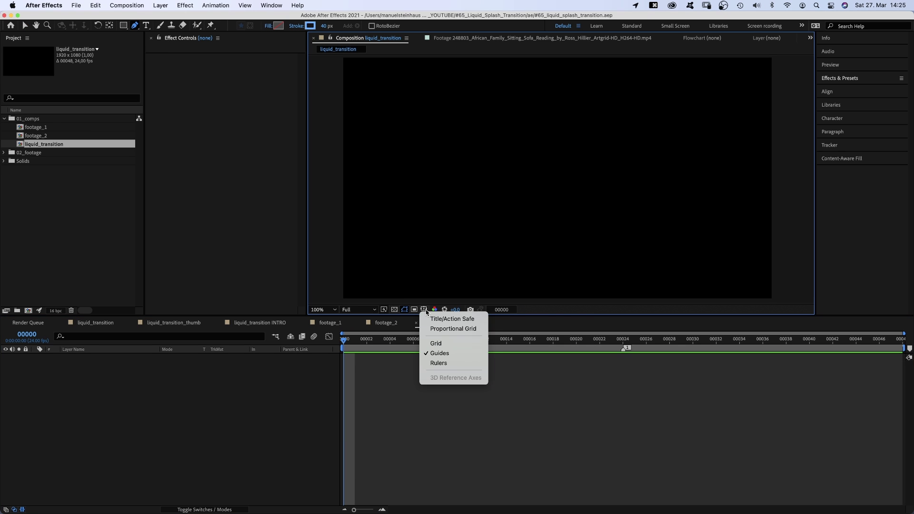
pyautogui.click(428, 319)
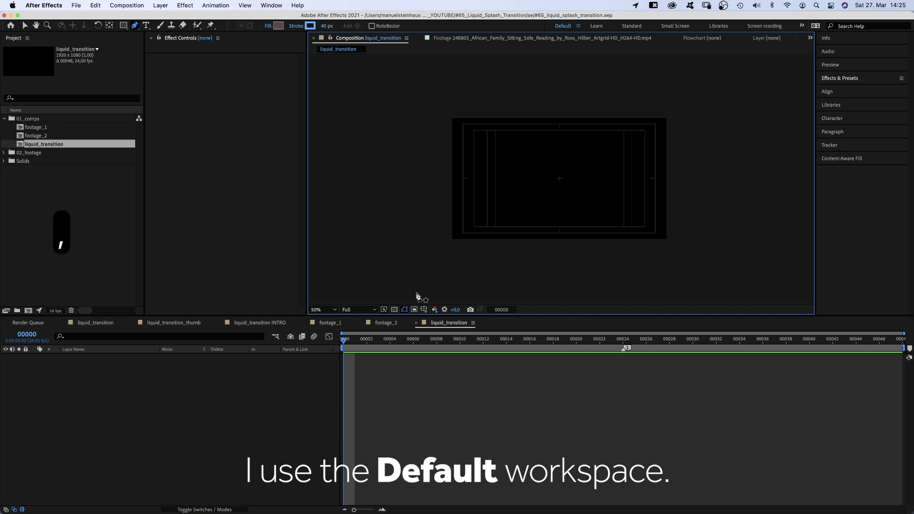
# Draw an open four-point Pen path from outside the frame's left edge, through its lower middle, back to the frame's centre
pyautogui.click(409, 188)
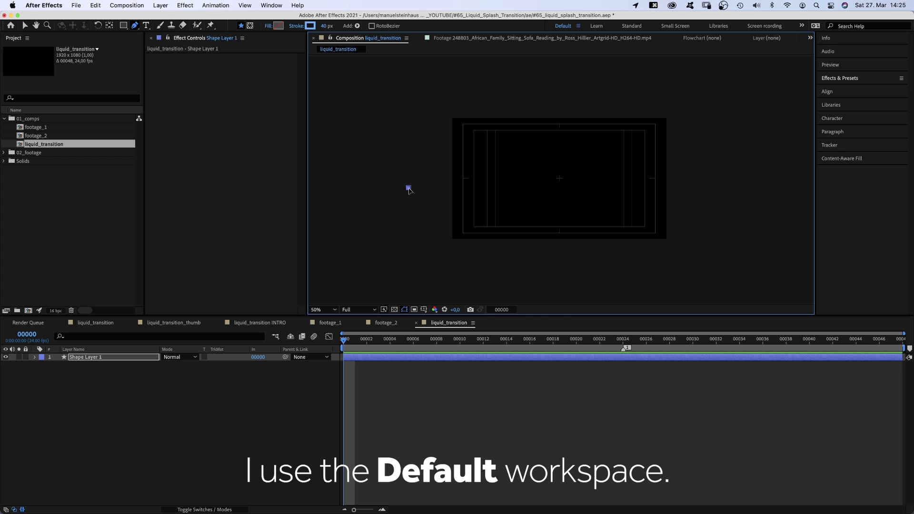
pyautogui.click(512, 202)
pyautogui.moveTo(584, 206); pyautogui.dragTo(588, 201)
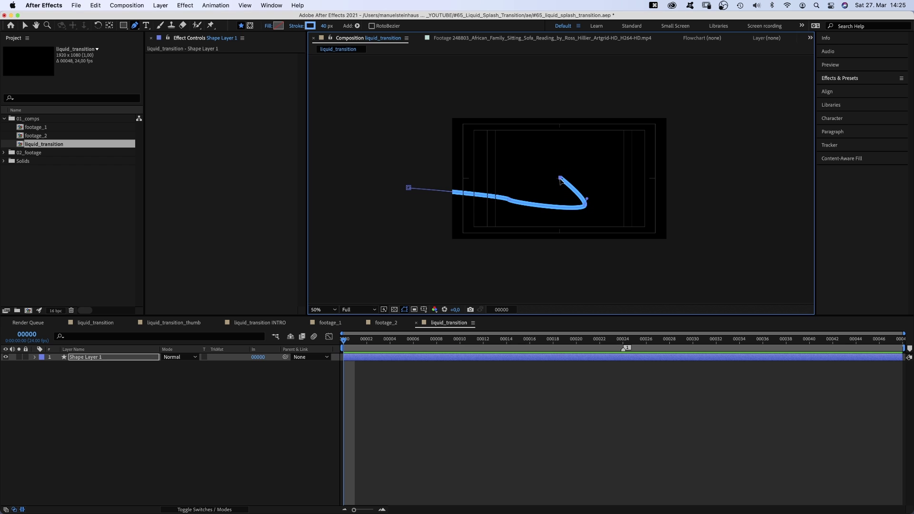
# Convert the path's points to smooth curves and adjust points and handles into a wave that curls back to the frame's centre
pyautogui.moveTo(135, 26); pyautogui.dragTo(178, 63)
pyautogui.moveTo(408, 188); pyautogui.dragTo(447, 185)
pyautogui.moveTo(509, 199)
pyautogui.mouseDown()
pyautogui.moveTo(540, 217)
pyautogui.moveTo(590, 193)
pyautogui.mouseUp()
pyautogui.press('v')
pyautogui.scroll(1, 580, 176)
pyautogui.moveTo(567, 147); pyautogui.dragTo(563, 137)
pyautogui.moveTo(619, 206); pyautogui.dragTo(622, 208)
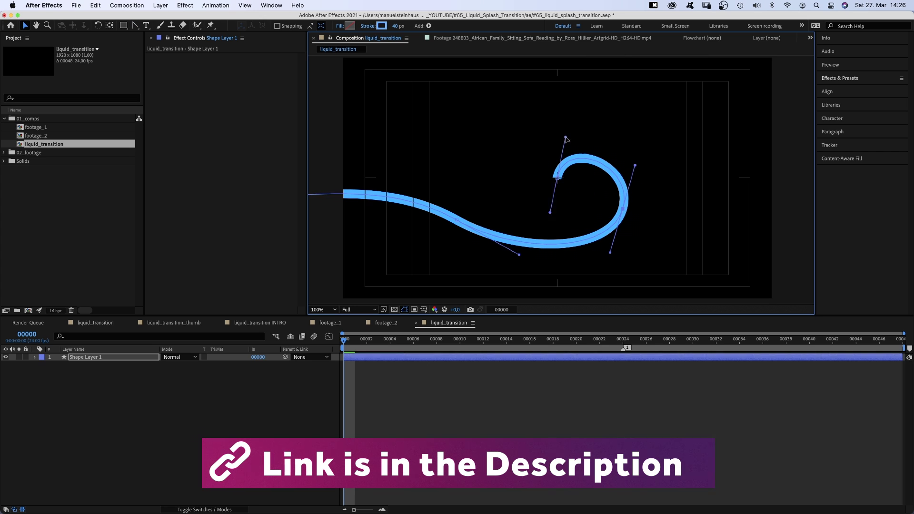
pyautogui.moveTo(518, 255); pyautogui.dragTo(514, 259)
pyautogui.moveTo(623, 208); pyautogui.dragTo(617, 214)
pyautogui.moveTo(564, 136); pyautogui.dragTo(572, 140)
pyautogui.moveTo(630, 169); pyautogui.dragTo(638, 169)
# Rename the shape layer as splash_main
pyautogui.click(89, 358)
pyautogui.press('Return')
pyautogui.write('splash_main')
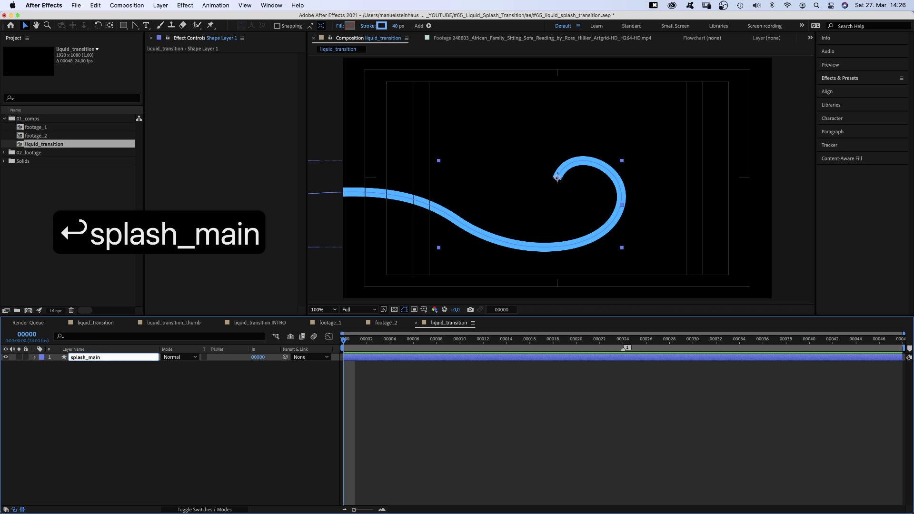
pyautogui.press('Return')
pyautogui.press('Escape')
# Set the splash_main stroke colour to white and its width to 200 px
pyautogui.click(382, 26)
pyautogui.moveTo(259, 250)
pyautogui.mouseDown()
pyautogui.moveTo(270, 211)
pyautogui.moveTo(278, 211)
pyautogui.mouseUp()
pyautogui.click(350, 214)
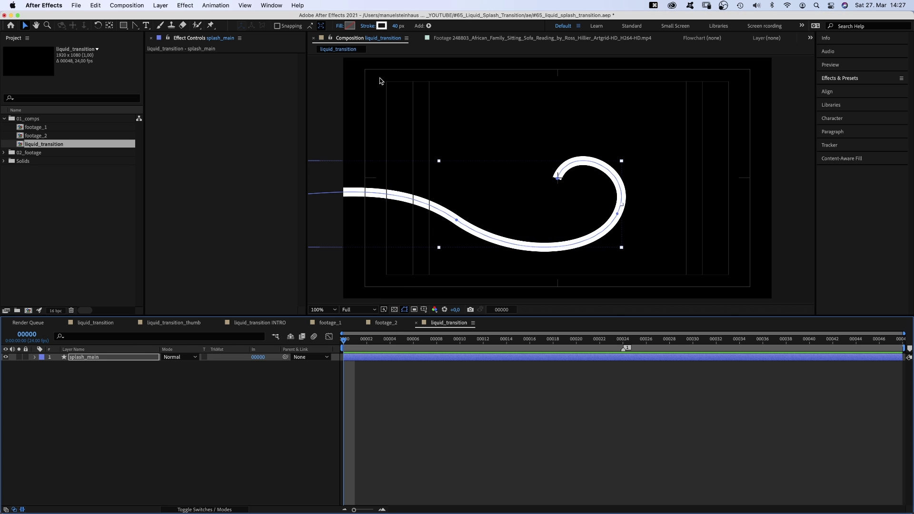
pyautogui.click(397, 26)
pyautogui.write('200')
pyautogui.press('Return')
# Set the line cap of Stroke 1 in Shape 1 to Round Cap
pyautogui.click(34, 360)
pyautogui.click(50, 372)
pyautogui.click(58, 387)
pyautogui.click(203, 426)
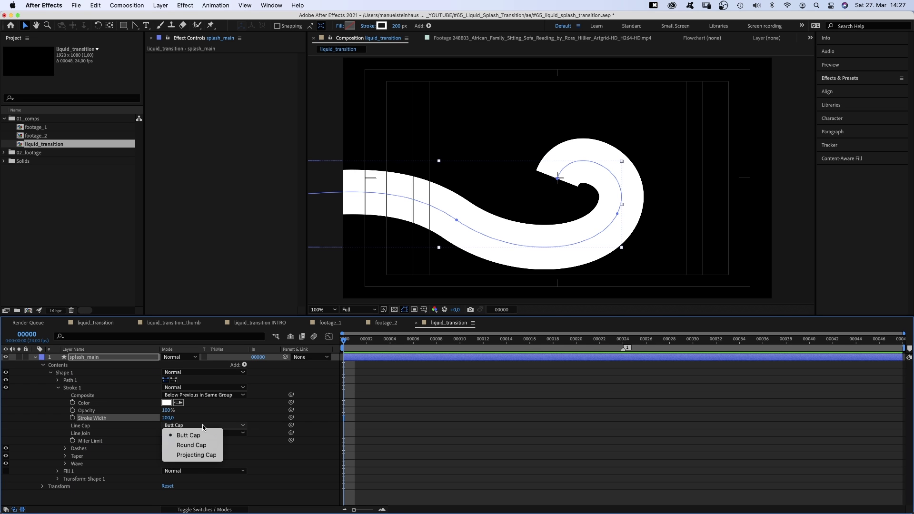
pyautogui.click(205, 445)
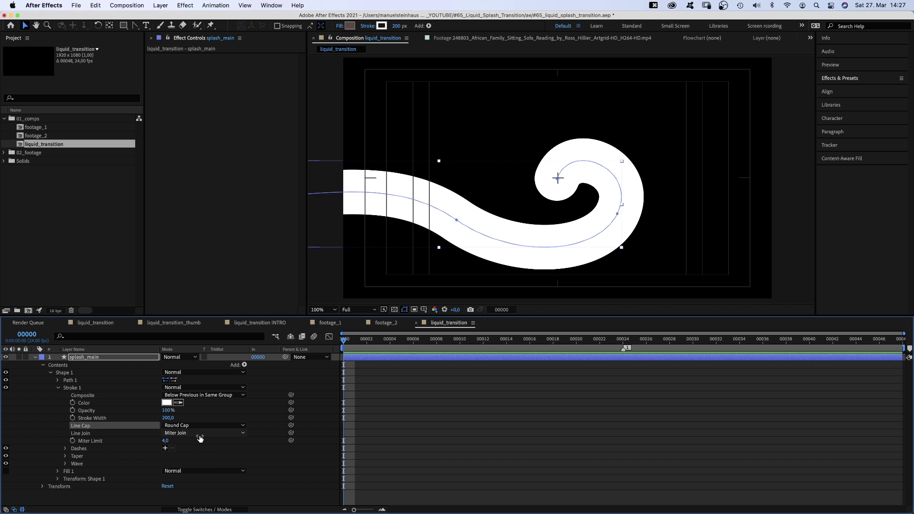
# Set the Taper start length of Stroke 1 to 90%
pyautogui.click(65, 456)
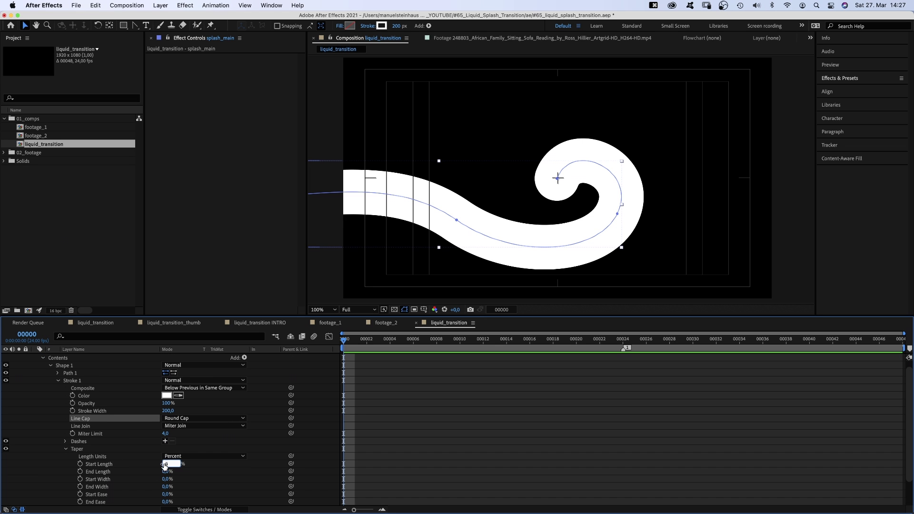
pyautogui.write('90')
pyautogui.press('Return')
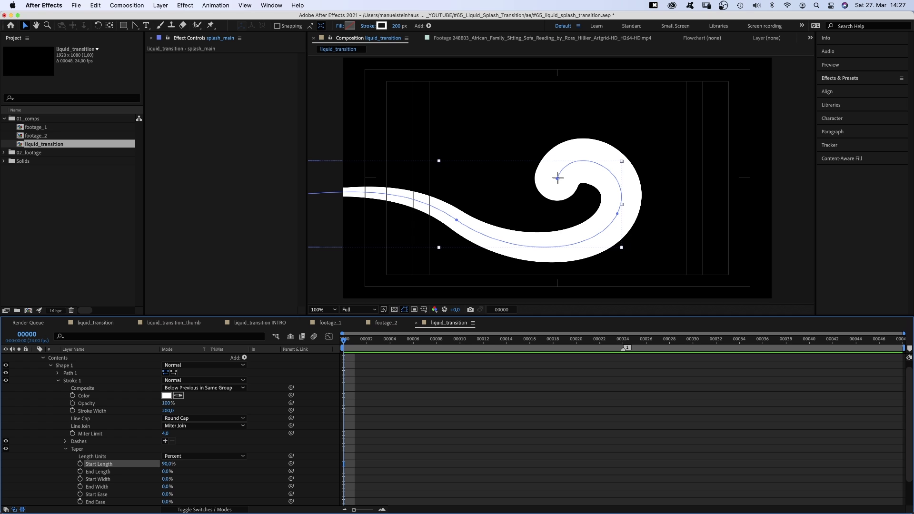
# Set a first Path keyframe for Path 1 at frame 15
pyautogui.press('[')
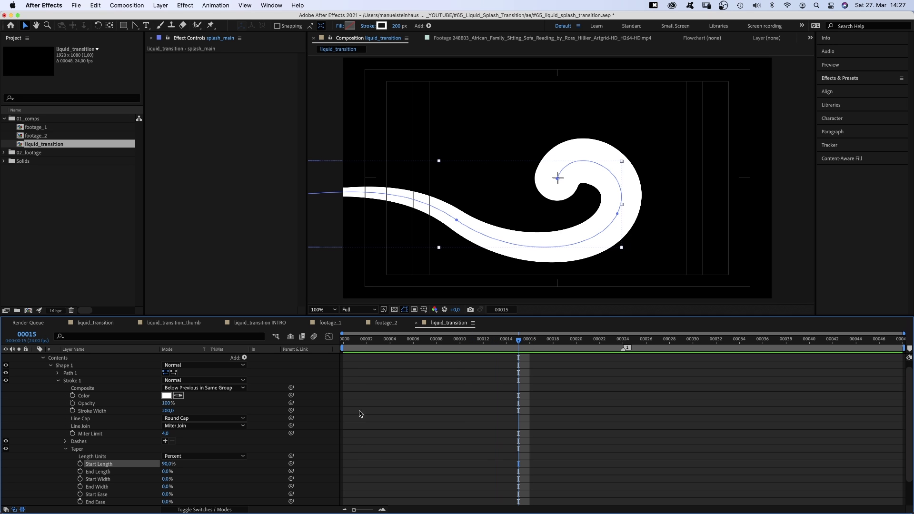
pyautogui.click(58, 374)
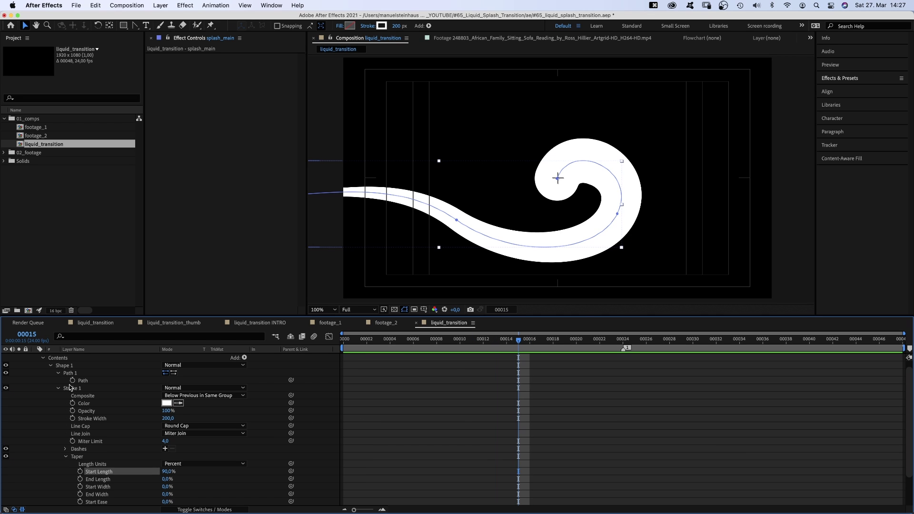
pyautogui.click(73, 380)
# At frame 0, keyframe a reshaped path with its first two points moved left and the curl's end shifted slightly up and right
pyautogui.moveTo(496, 341); pyautogui.dragTo(449, 346)
pyautogui.press('[')
pyautogui.scroll(-1, 438, 287)
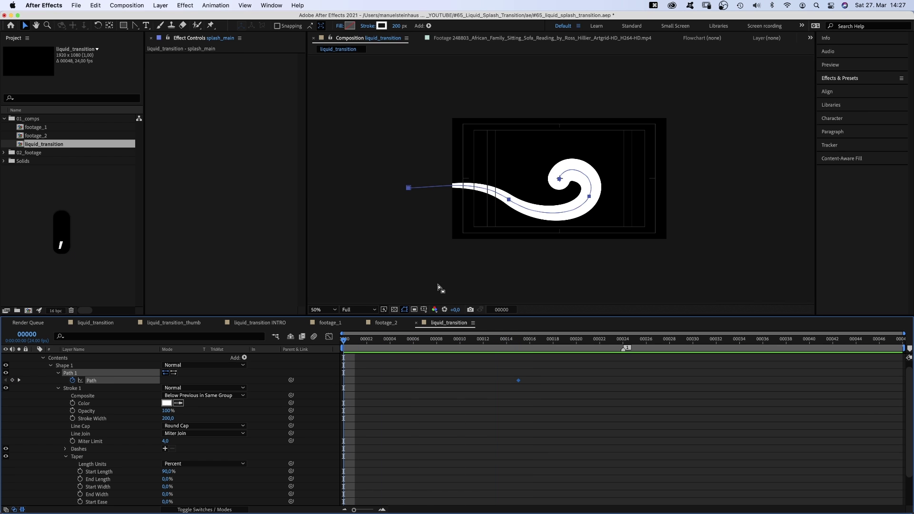
pyautogui.click(407, 188)
pyautogui.moveTo(407, 187); pyautogui.dragTo(380, 185)
pyautogui.moveTo(508, 198); pyautogui.dragTo(495, 199)
pyautogui.moveTo(589, 196)
pyautogui.mouseDown()
pyautogui.moveTo(581, 200)
pyautogui.moveTo(564, 173)
pyautogui.moveTo(548, 182)
pyautogui.moveTo(598, 186)
pyautogui.mouseUp()
pyautogui.moveTo(495, 199); pyautogui.dragTo(496, 201)
pyautogui.moveTo(564, 173); pyautogui.dragTo(566, 171)
pyautogui.moveTo(495, 201); pyautogui.dragTo(497, 197)
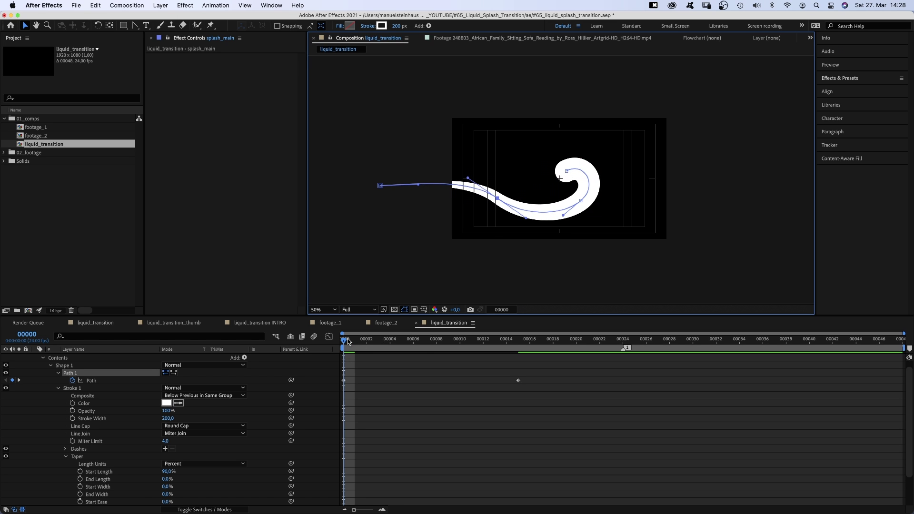
# At frame 30, keyframe a reshaped path with its first two points moved right and the curl's outer point pulled outward and widened
pyautogui.moveTo(348, 341); pyautogui.dragTo(598, 352)
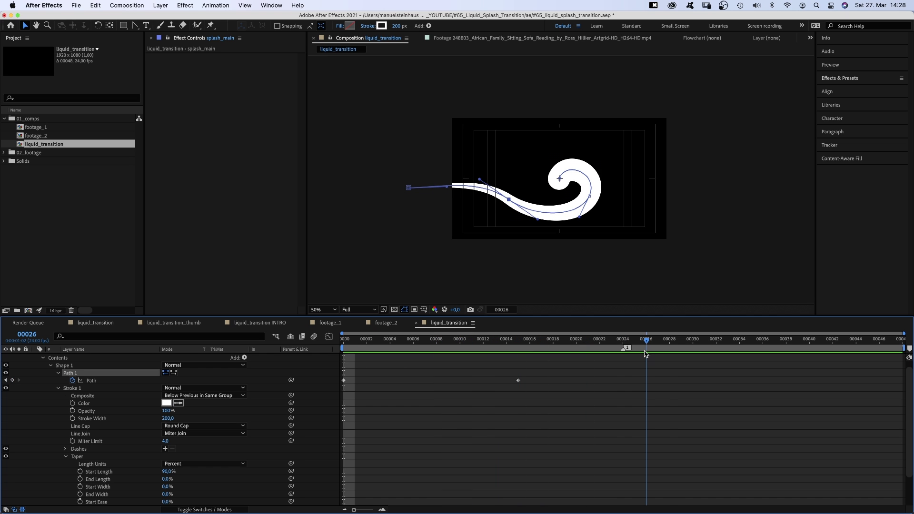
pyautogui.moveTo(508, 199); pyautogui.dragTo(519, 198)
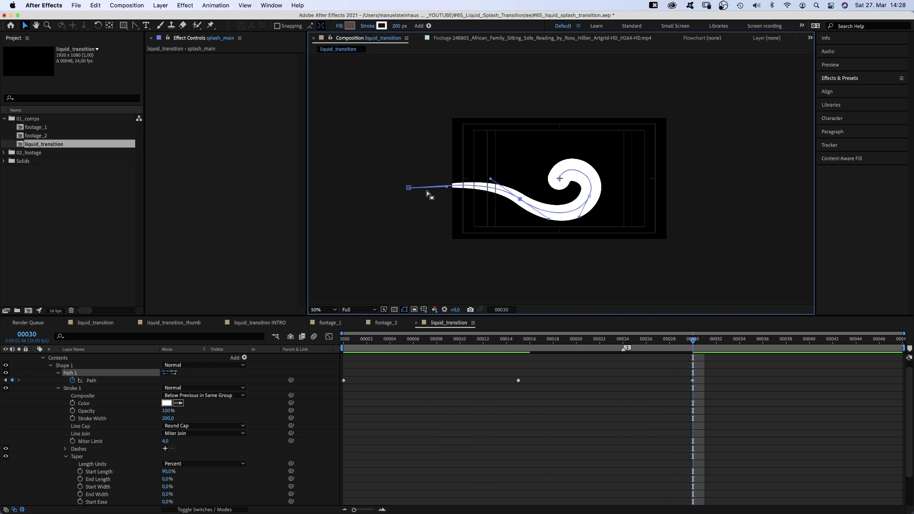
pyautogui.moveTo(408, 187); pyautogui.dragTo(422, 187)
pyautogui.moveTo(589, 196); pyautogui.dragTo(596, 192)
pyautogui.moveTo(607, 168)
pyautogui.mouseDown()
pyautogui.moveTo(599, 168)
pyautogui.moveTo(597, 187)
pyautogui.moveTo(598, 165)
pyautogui.mouseUp()
pyautogui.moveTo(597, 210); pyautogui.dragTo(597, 217)
pyautogui.press('.')
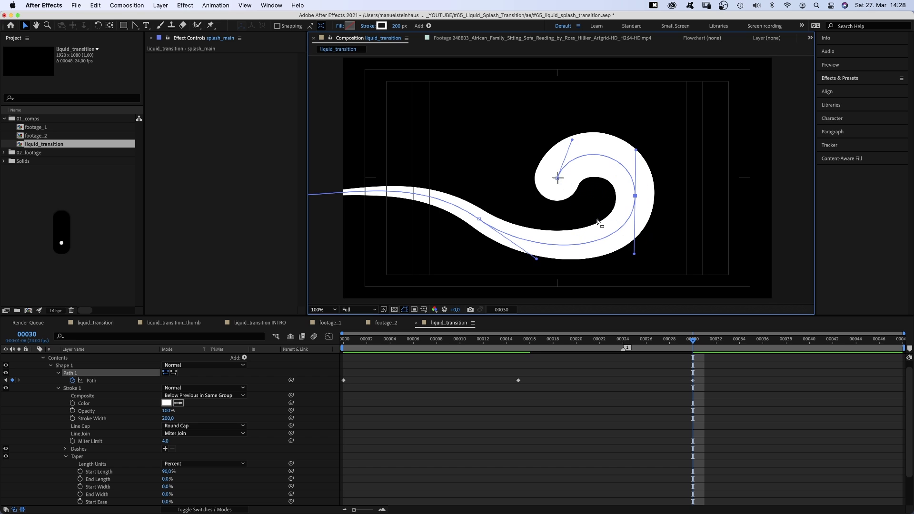
# Shape the Path speed graph so the first keyframe eases out from zero speed and the last keyframe eases in to zero speed
pyautogui.click(329, 337)
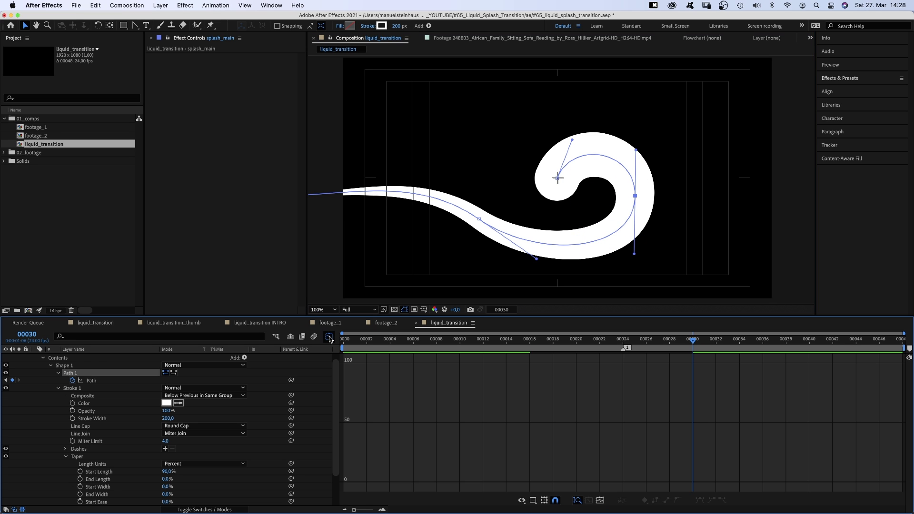
pyautogui.click(531, 500)
pyautogui.click(553, 427)
pyautogui.click(91, 381)
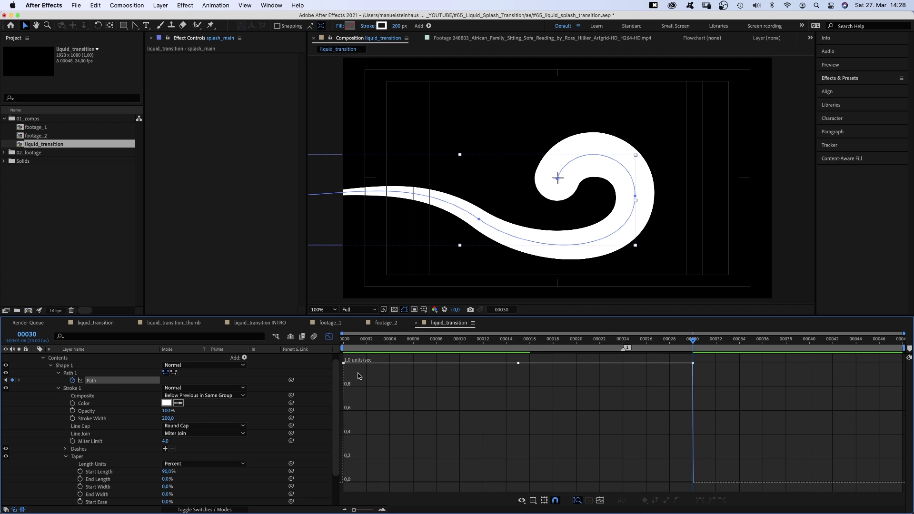
pyautogui.moveTo(336, 374); pyautogui.dragTo(563, 479)
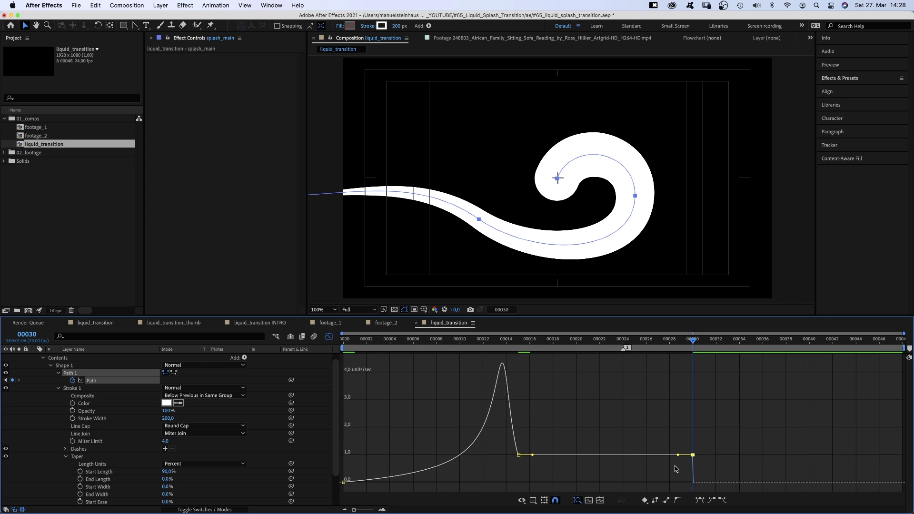
pyautogui.moveTo(677, 455); pyautogui.dragTo(477, 485)
pyautogui.press('0')
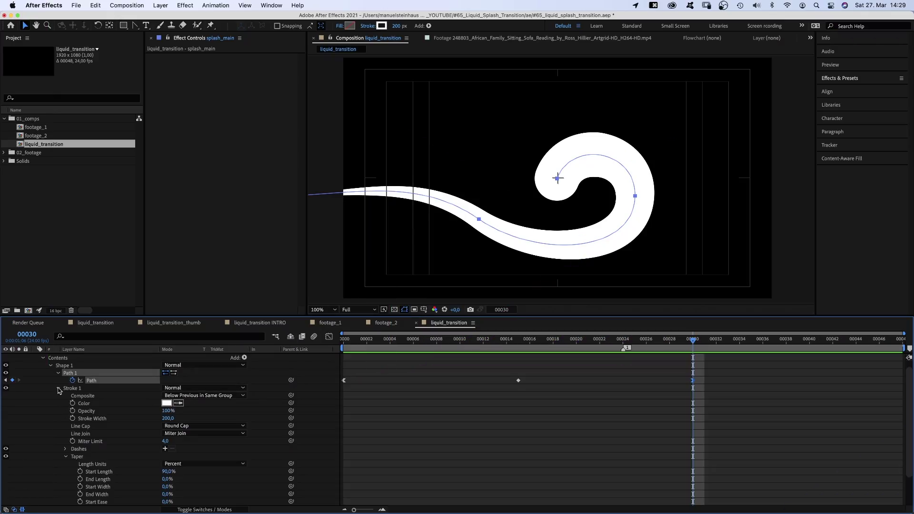
# Add Trim Paths to Shape 1 and place it below Fill 1
pyautogui.click(59, 389)
pyautogui.click(244, 365)
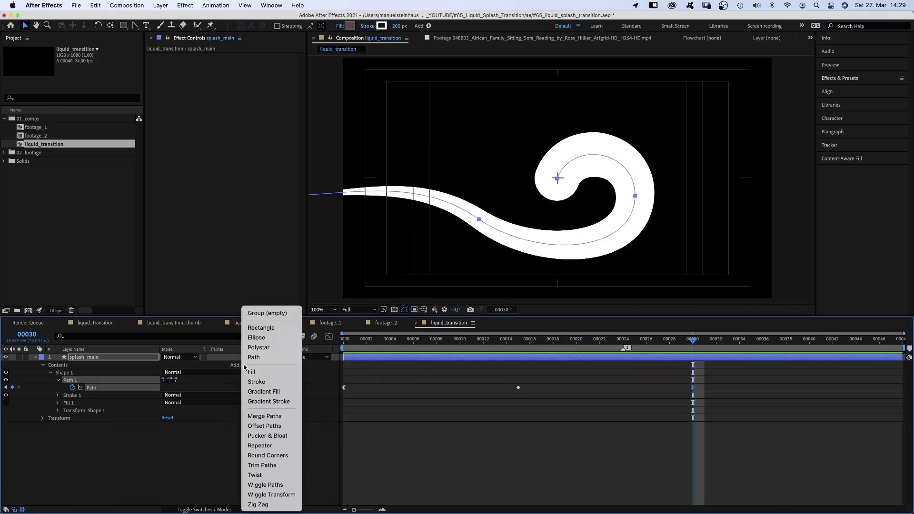
pyautogui.click(269, 463)
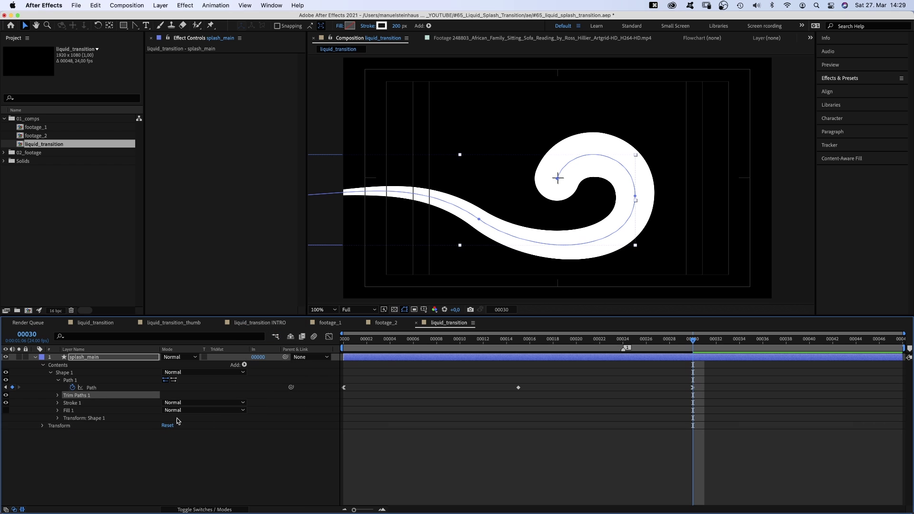
pyautogui.moveTo(74, 396); pyautogui.dragTo(71, 375)
# At frame 0, enable keyframes for the Trim Paths Start and End and set End to 0%
pyautogui.click(58, 410)
pyautogui.moveTo(389, 338); pyautogui.dragTo(343, 338)
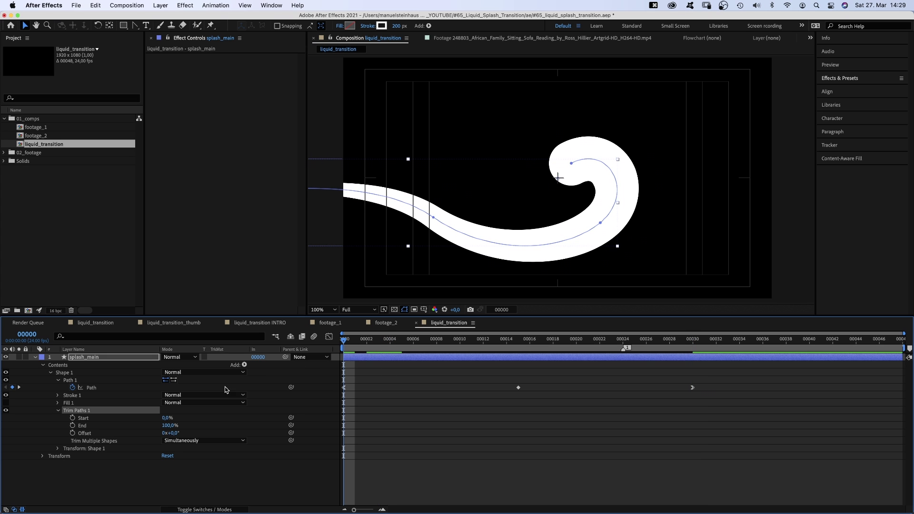
pyautogui.click(72, 417)
pyautogui.click(72, 425)
pyautogui.moveTo(168, 425); pyautogui.dragTo(80, 440)
pyautogui.click(90, 425)
# At frame 15, add a Trim Paths Start keyframe at 0% and set End to 100%
pyautogui.moveTo(425, 341); pyautogui.dragTo(517, 342)
pyautogui.click(12, 418)
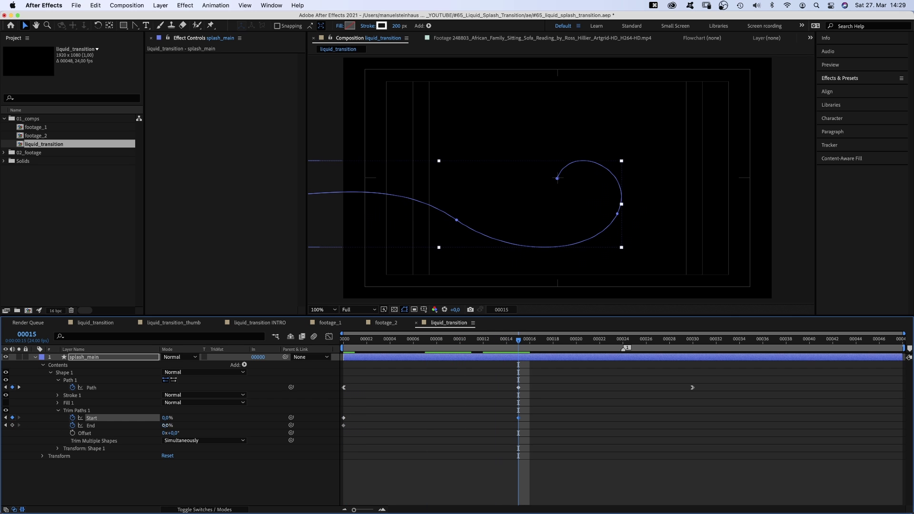
pyautogui.moveTo(166, 425); pyautogui.dragTo(285, 423)
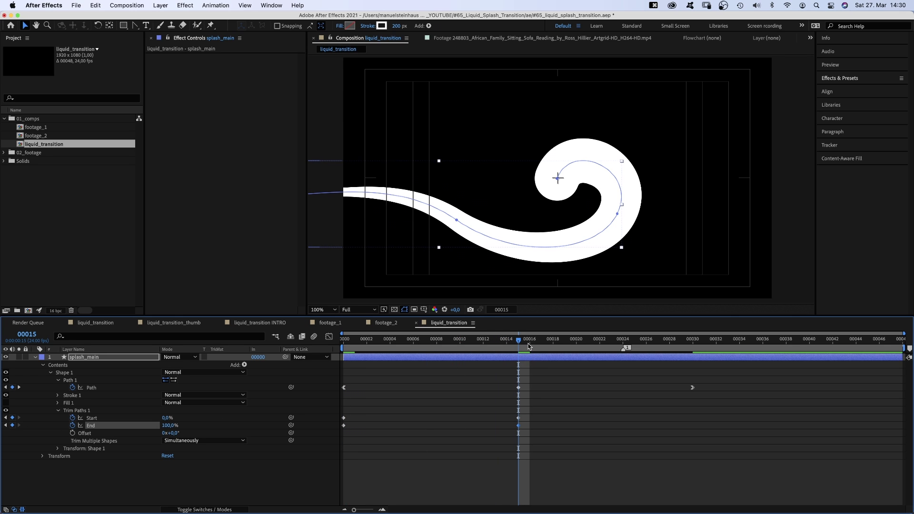
# At frame 30, set the Trim Paths Start to 95% and add an End keyframe at 100%
pyautogui.moveTo(529, 347); pyautogui.dragTo(693, 348)
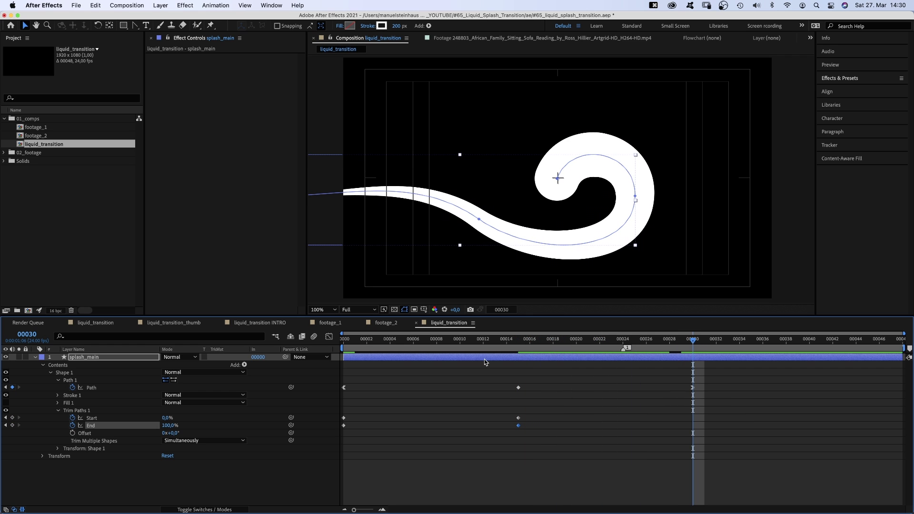
pyautogui.moveTo(167, 417); pyautogui.dragTo(278, 417)
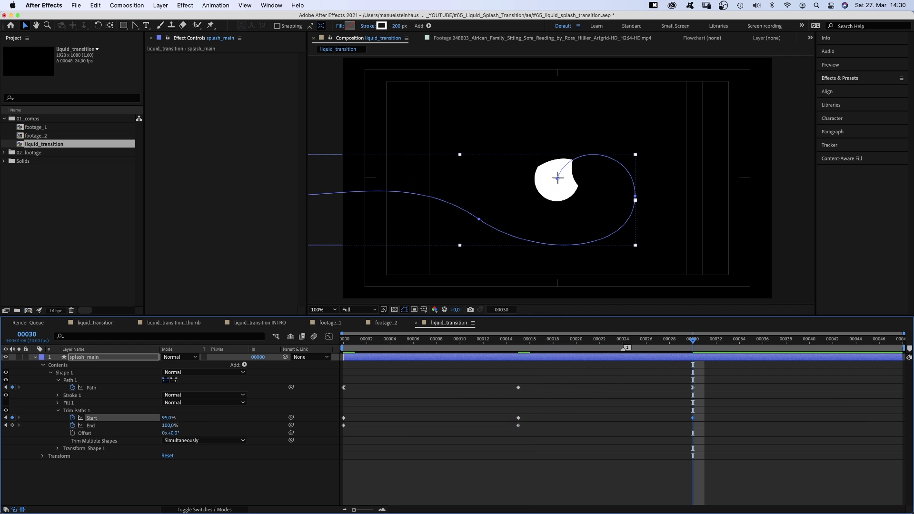
pyautogui.click(13, 426)
# Apply Easy Ease In to the Trim Paths Start and End keyframes at frames 0 and 30
pyautogui.moveTo(361, 409); pyautogui.dragTo(339, 429)
pyautogui.rightClick(343, 425)
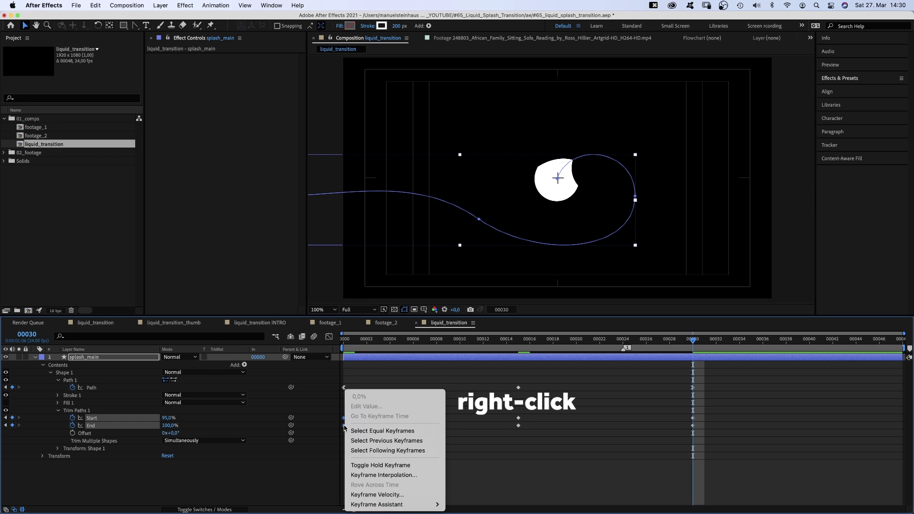
pyautogui.moveTo(381, 503)
pyautogui.click(478, 455)
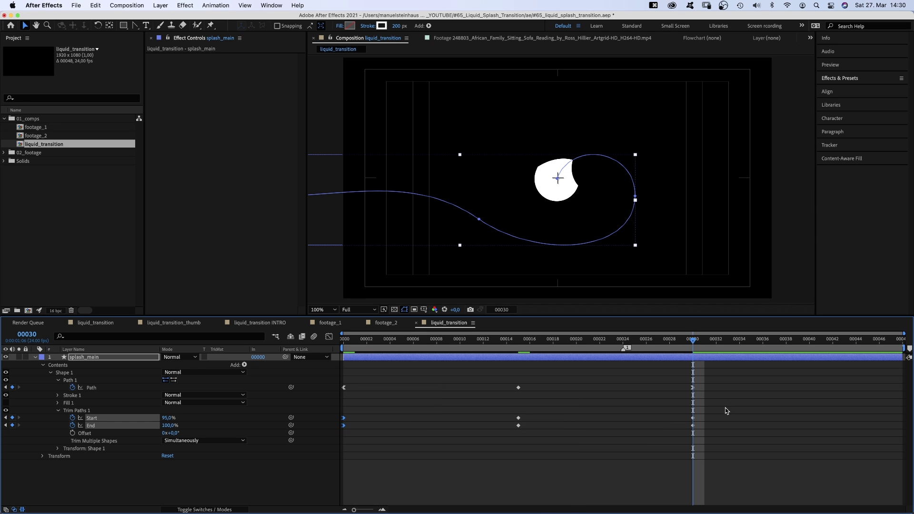
pyautogui.moveTo(728, 408); pyautogui.dragTo(688, 438)
pyautogui.rightClick(691, 420)
pyautogui.moveTo(742, 504)
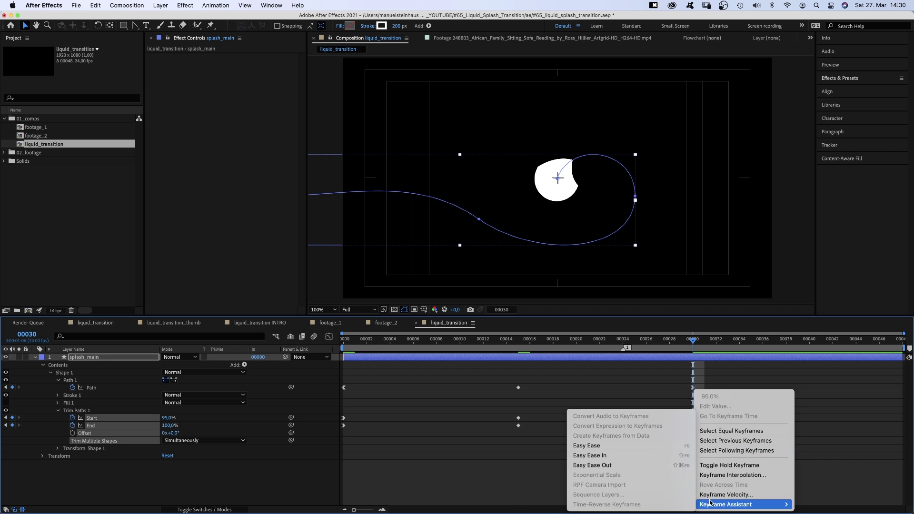
pyautogui.click(618, 454)
# Apply Easy Ease to the Trim Paths Start and End keyframes at frame 15 and preview the animation
pyautogui.moveTo(520, 407); pyautogui.dragTo(515, 428)
pyautogui.rightClick(518, 425)
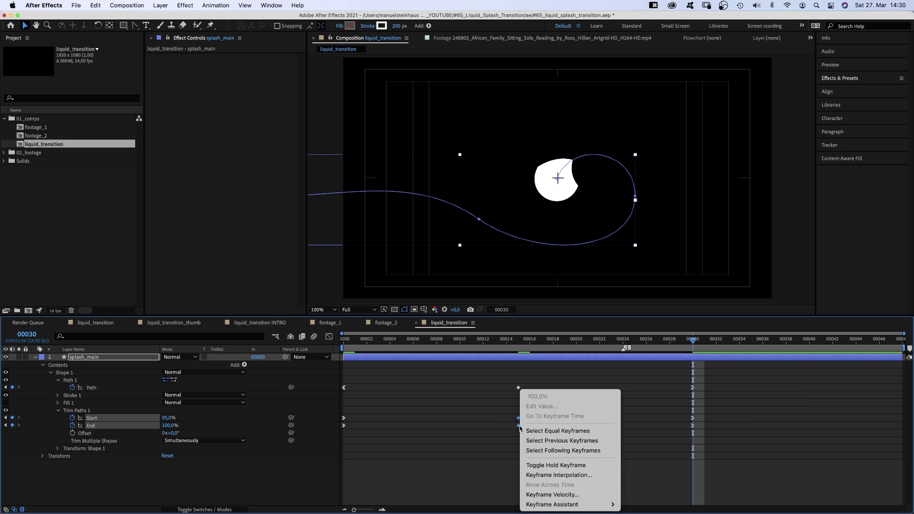
pyautogui.moveTo(564, 504)
pyautogui.click(647, 446)
pyautogui.press('space')
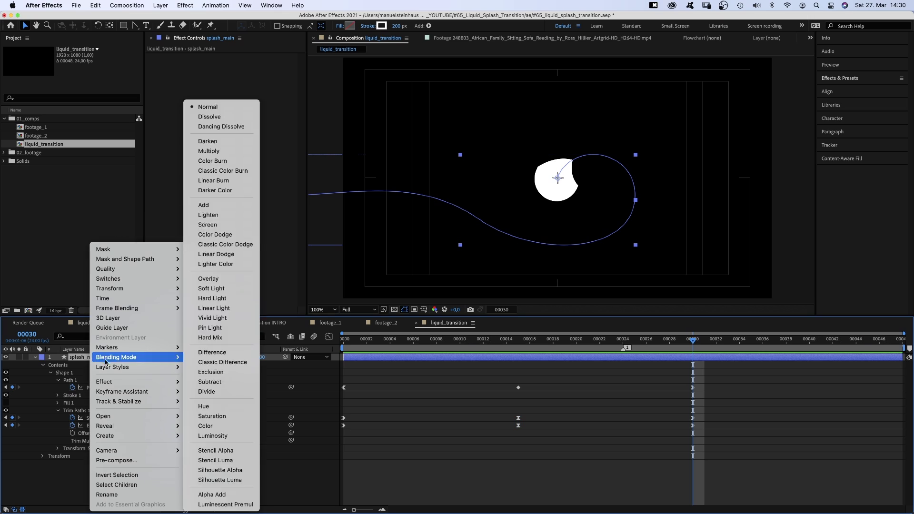
# Add an Inner Shadow layer style to splash_main and set its color to blue 0083FF
pyautogui.moveTo(109, 367)
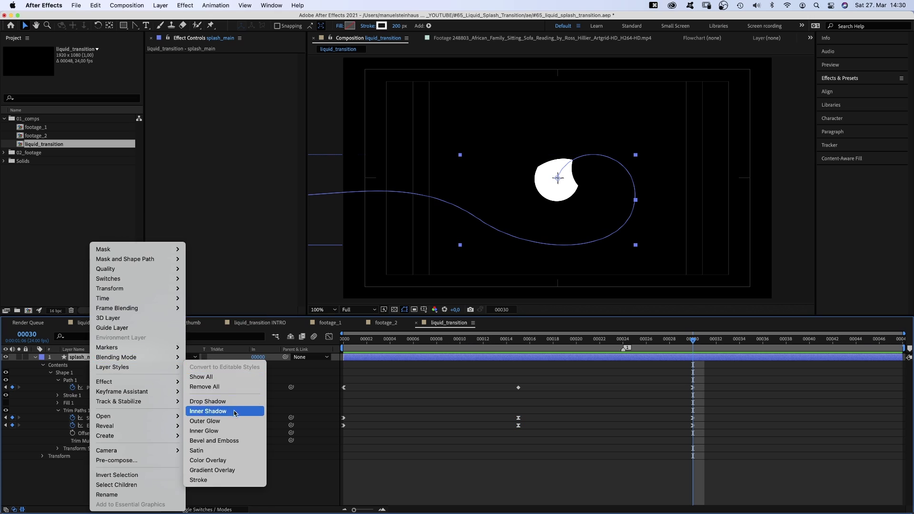
pyautogui.click(235, 411)
pyautogui.click(49, 479)
pyautogui.scroll(-2, 51, 484)
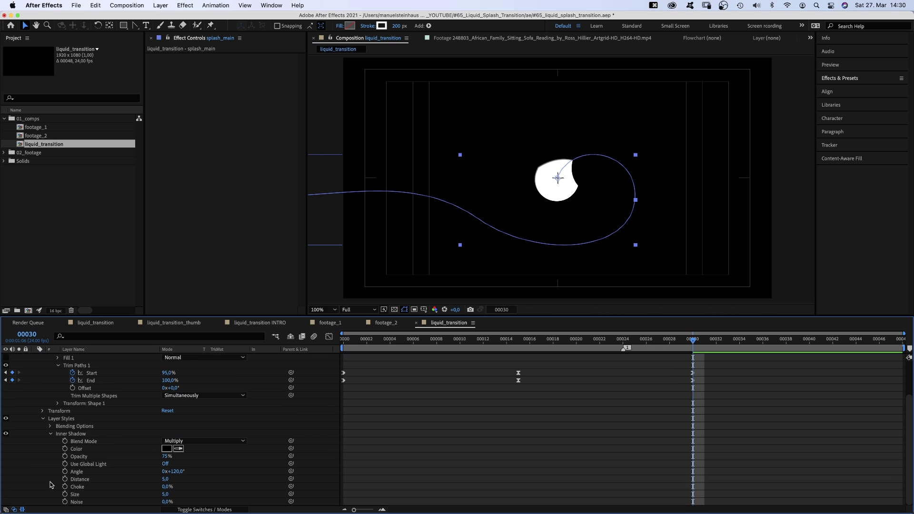
pyautogui.click(166, 448)
pyautogui.moveTo(255, 257); pyautogui.dragTo(272, 266)
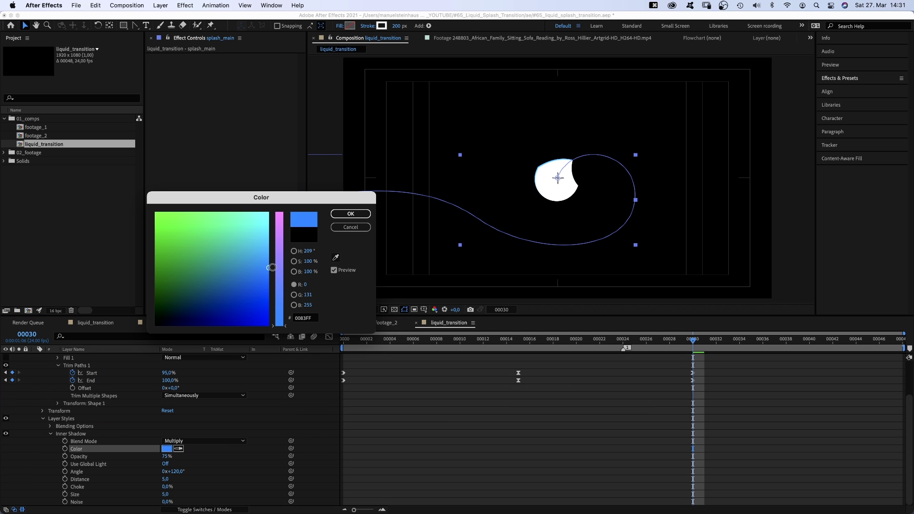
pyautogui.click(350, 214)
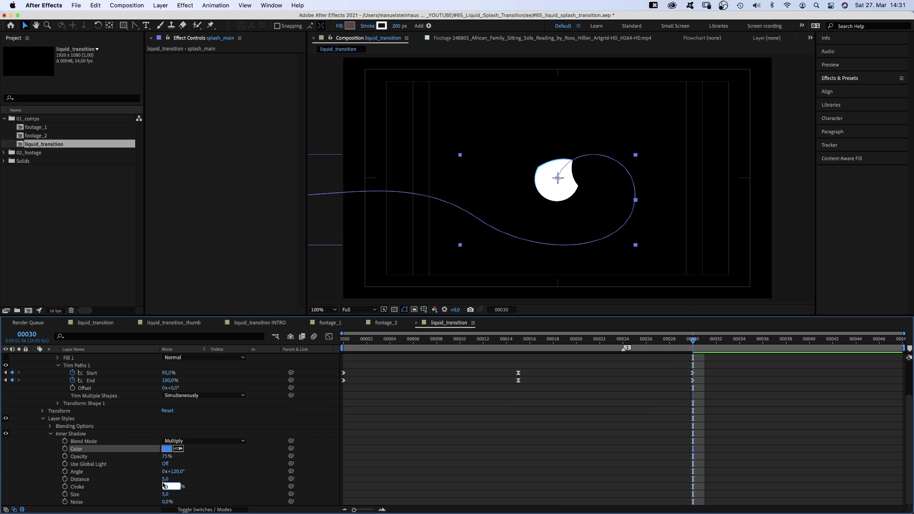
# Set the Inner Shadow's Choke to 24%, Size to 125 and Noise to 15%, checking the look at frame 15
pyautogui.write('24')
pyautogui.press('Return')
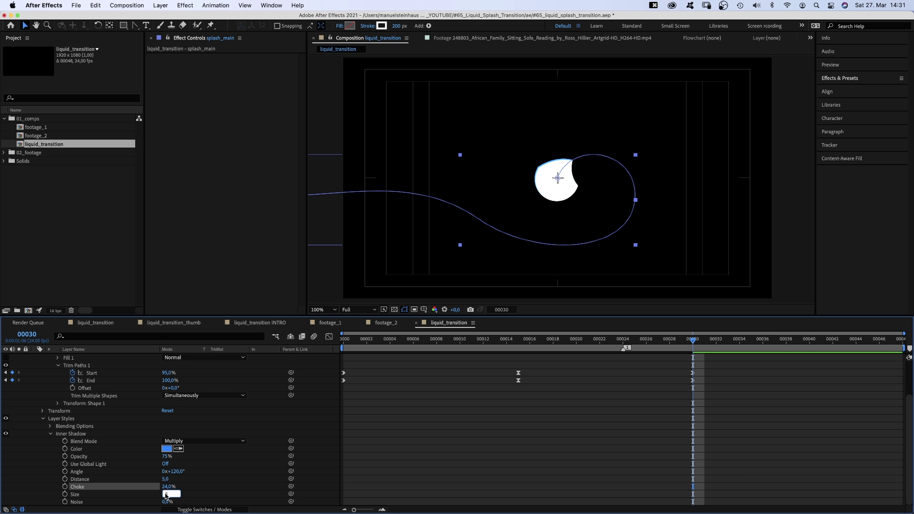
pyautogui.write('125')
pyautogui.press('Return')
pyautogui.click(670, 340)
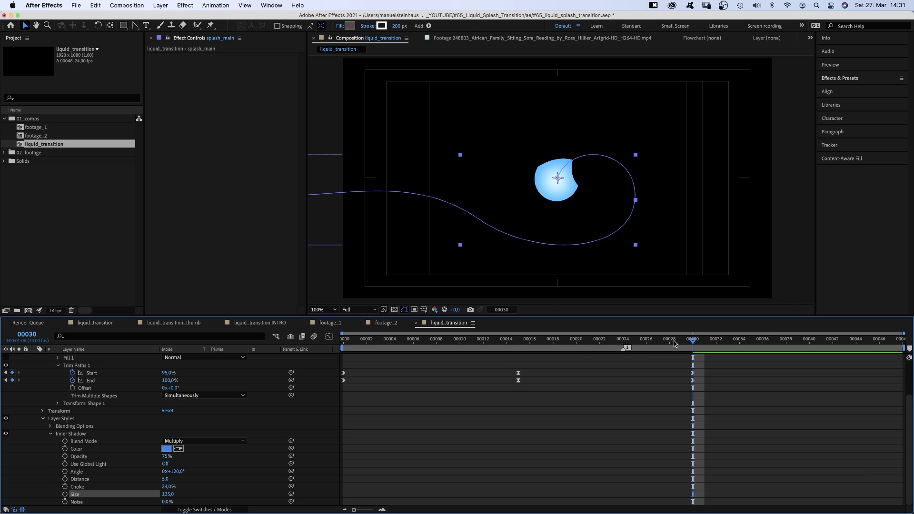
pyautogui.moveTo(670, 341); pyautogui.dragTo(519, 358)
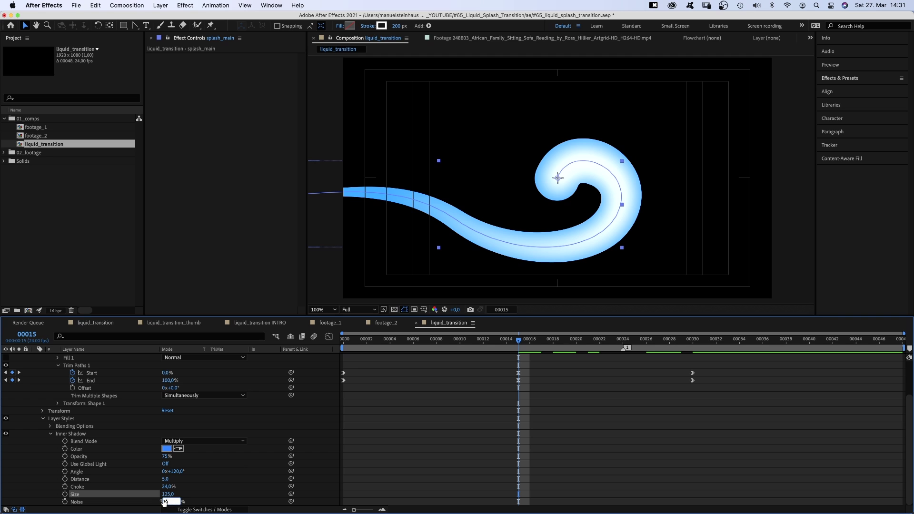
pyautogui.write('15')
pyautogui.press('Return')
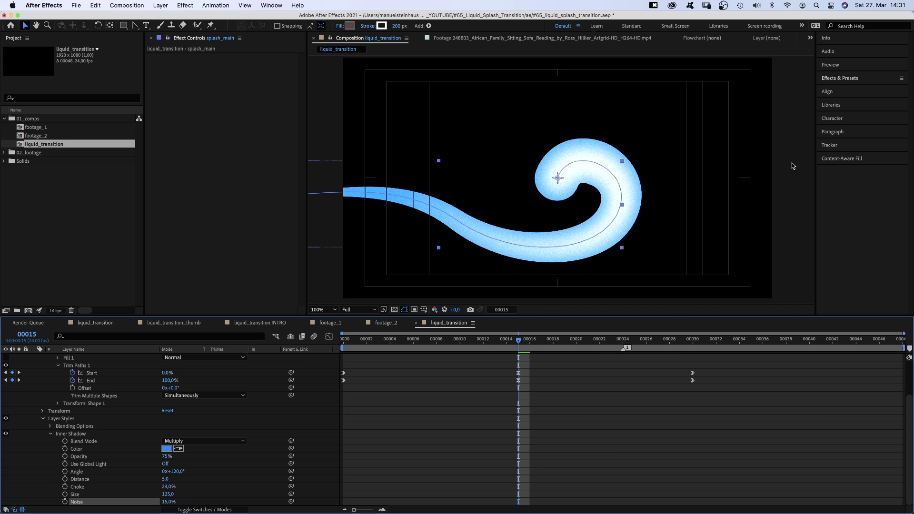
# Find the Roughen Edges effect and apply it to the splash_main layer
pyautogui.click(841, 81)
pyautogui.click(846, 92)
pyautogui.write('r')
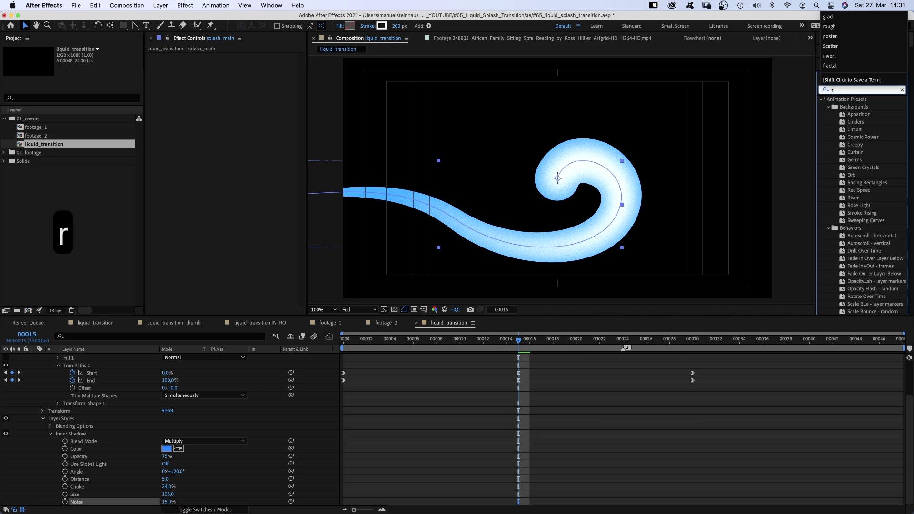
pyautogui.write('oughen')
pyautogui.moveTo(863, 106); pyautogui.dragTo(198, 86)
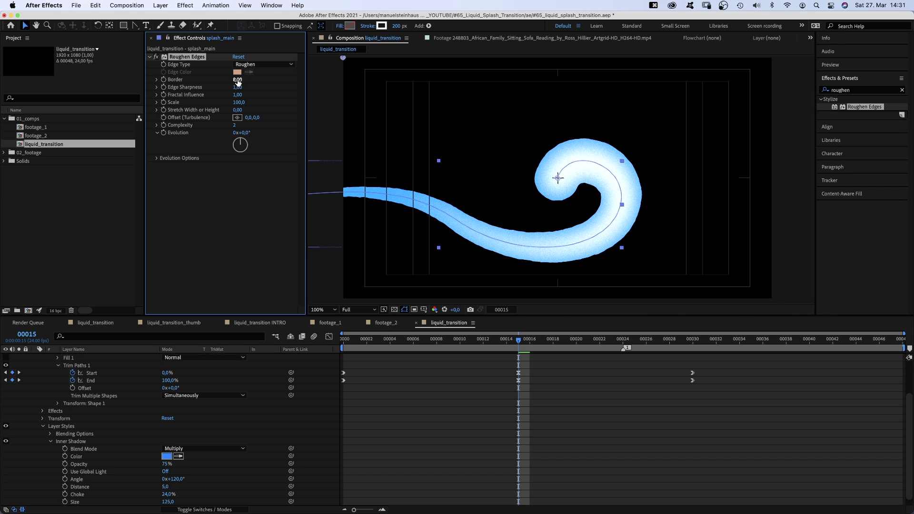
# Set Roughen Edges to Border 85, Scale 370 and Complexity 1, and preview the animation
pyautogui.write('85')
pyautogui.press('Return')
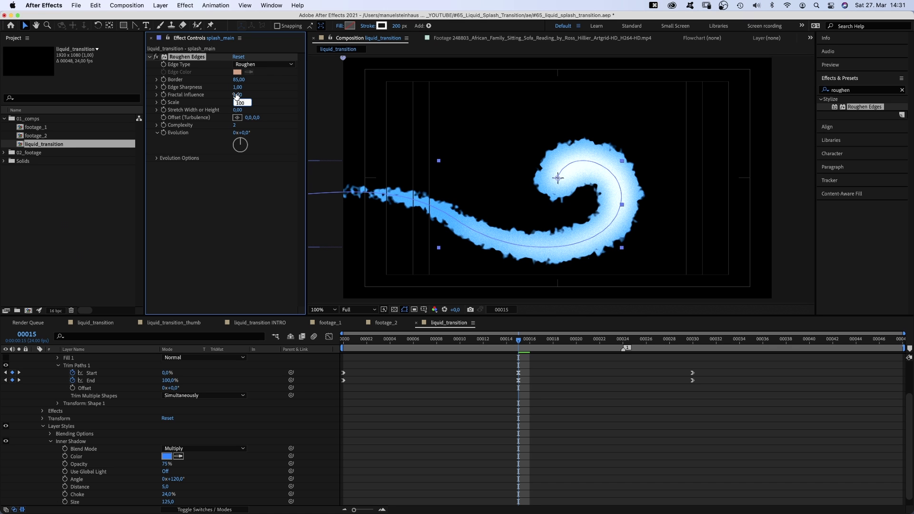
pyautogui.write('370')
pyautogui.press('Return')
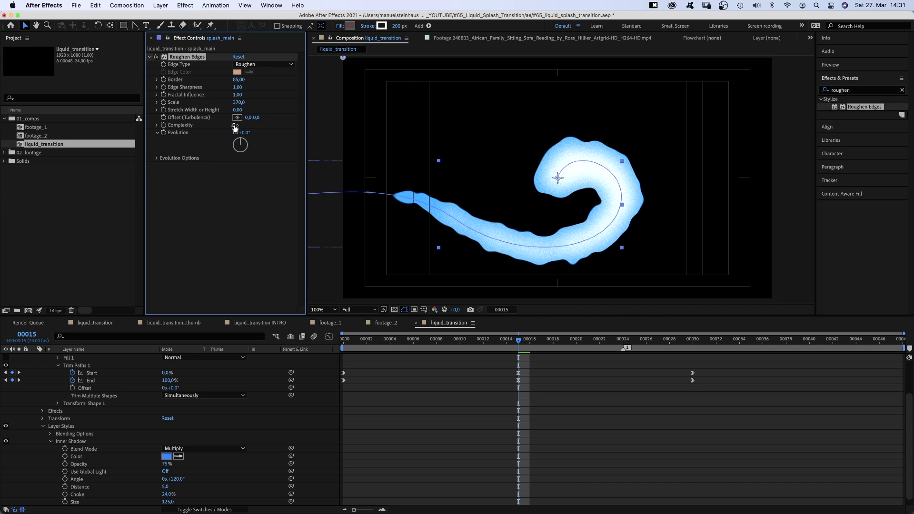
pyautogui.write('1')
pyautogui.press('Return')
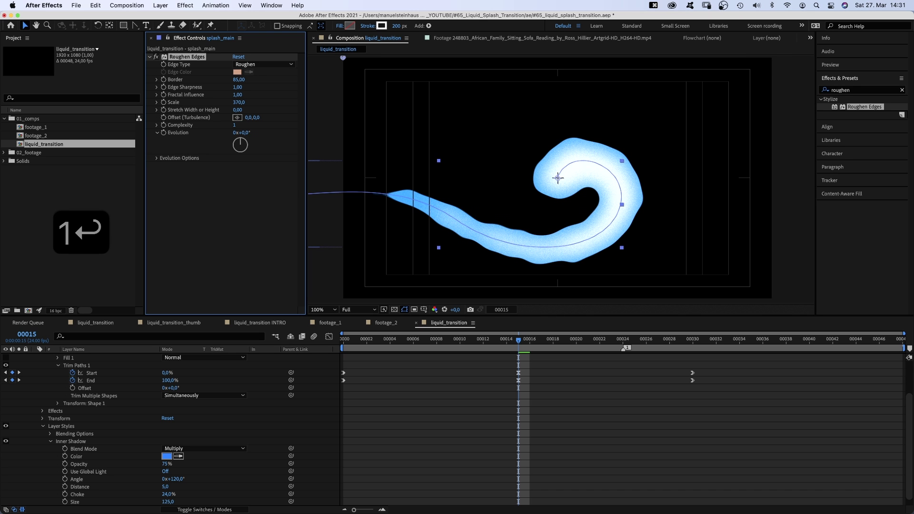
pyautogui.press('space')
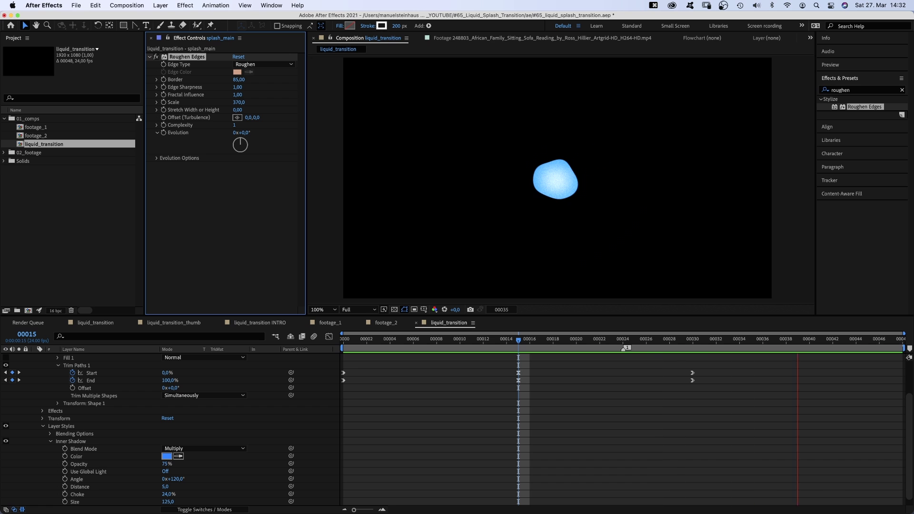
pyautogui.press('0')
# At frame 25, draw a closed spiky star on splash_main around the whole frame with the Pen tool and extend its outer tips
pyautogui.moveTo(517, 340); pyautogui.dragTo(628, 346)
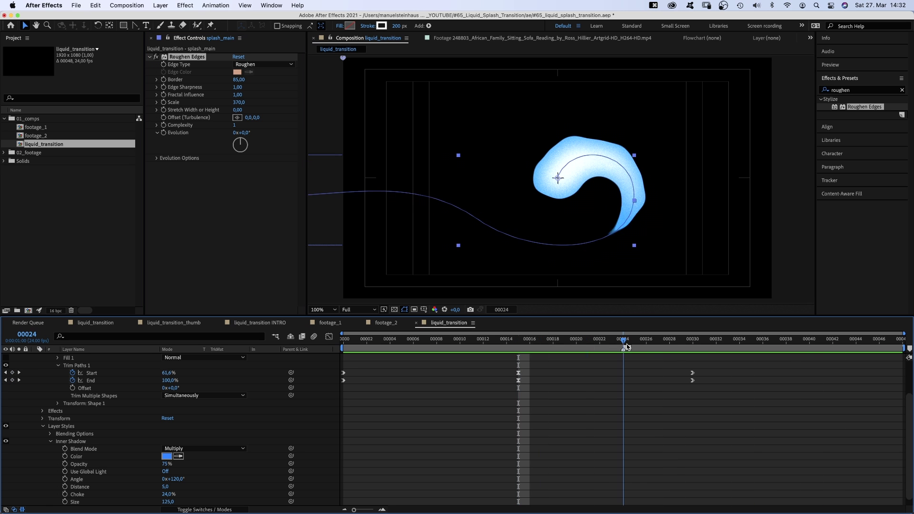
pyautogui.click(43, 426)
pyautogui.click(50, 374)
pyautogui.click(83, 358)
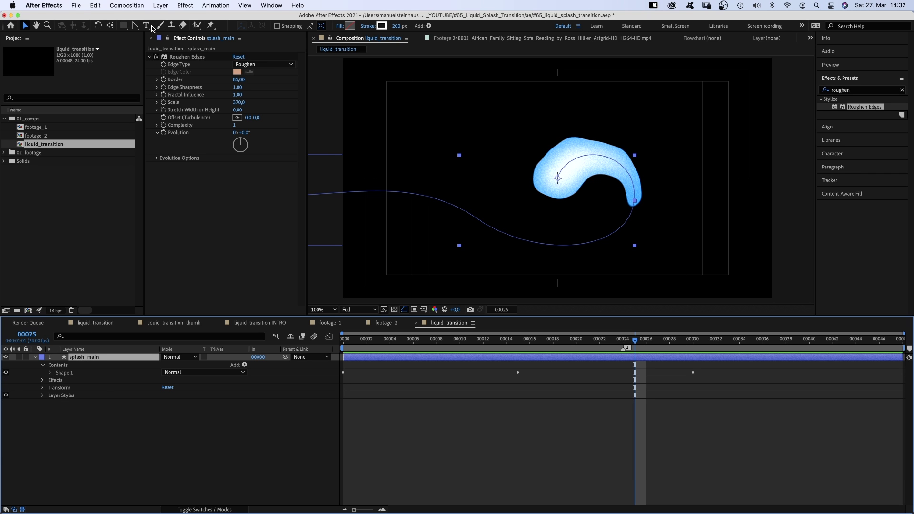
pyautogui.click(135, 27)
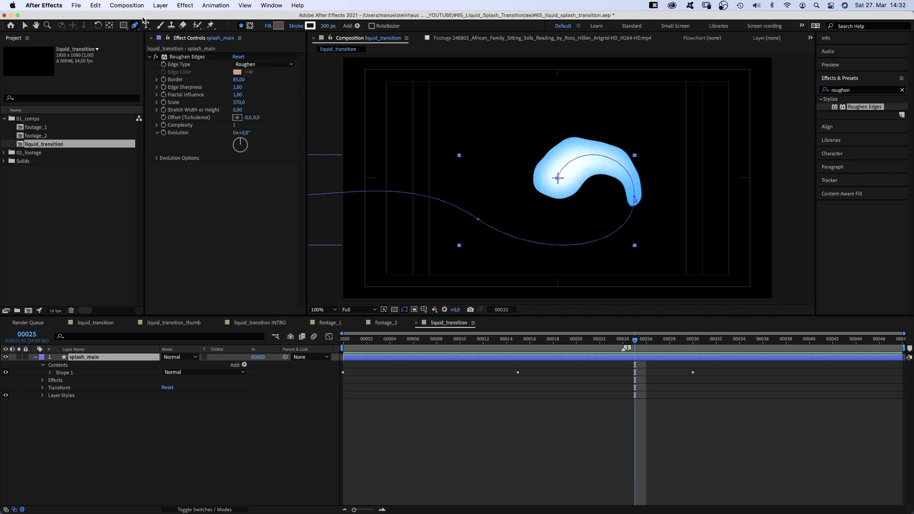
pyautogui.press(',')
pyautogui.press(',')
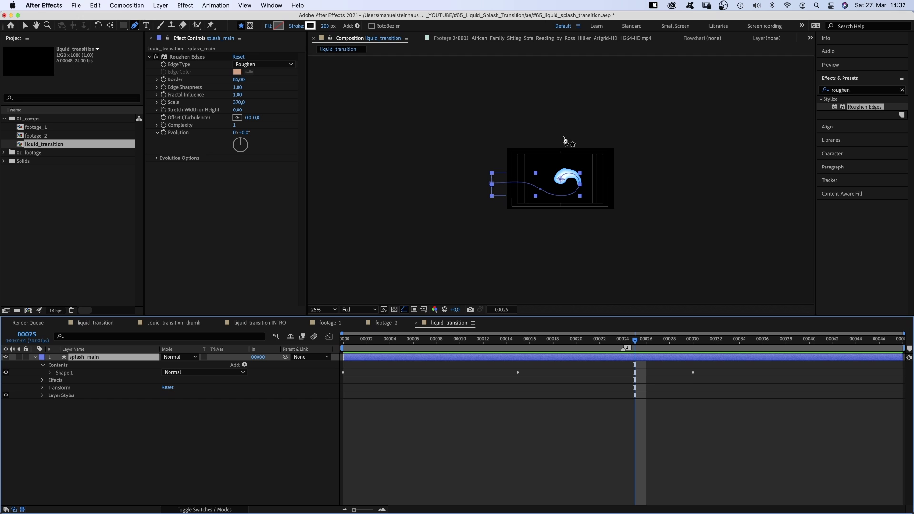
pyautogui.click(563, 137)
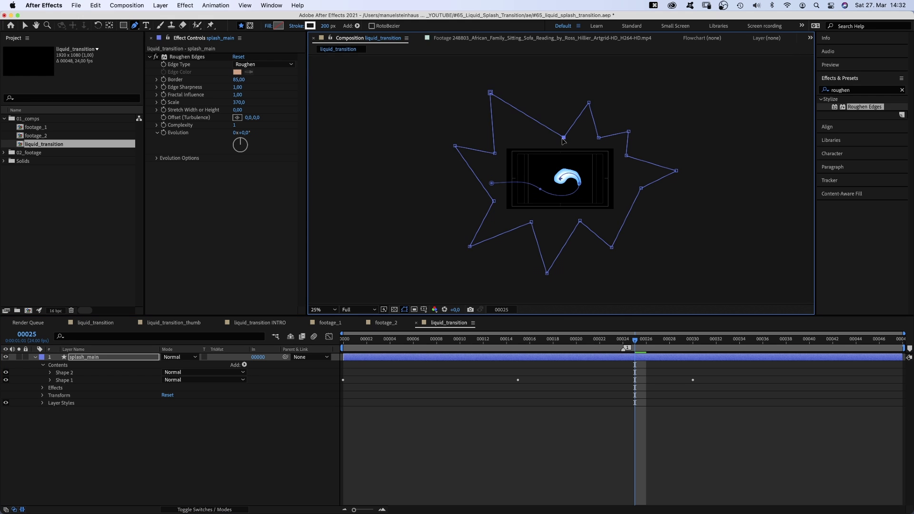
pyautogui.press('v')
pyautogui.moveTo(490, 93); pyautogui.dragTo(491, 65)
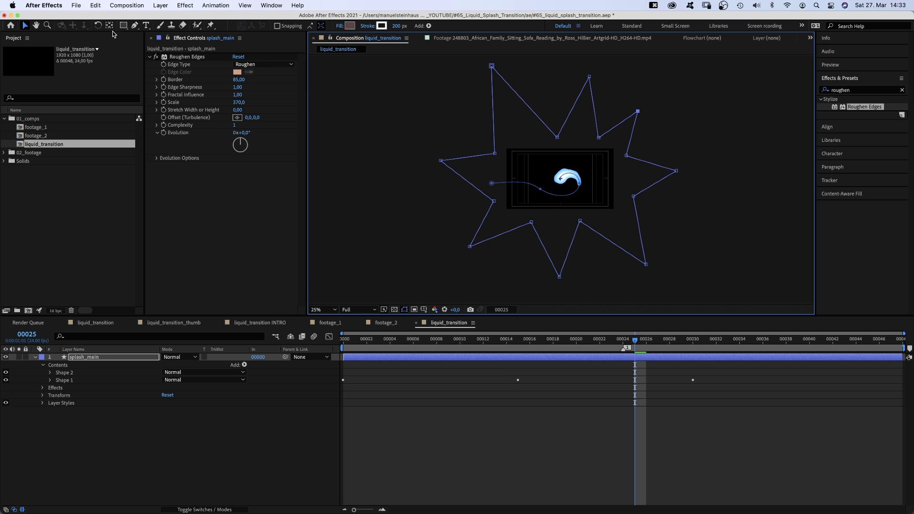
# Round the star's outer tips with the Convert Vertex tool and shift the upper-right tip outward
pyautogui.moveTo(135, 25); pyautogui.dragTo(171, 54)
pyautogui.moveTo(491, 66); pyautogui.dragTo(471, 77)
pyautogui.moveTo(494, 153); pyautogui.dragTo(435, 179)
pyautogui.moveTo(469, 247); pyautogui.dragTo(484, 261)
pyautogui.moveTo(559, 277); pyautogui.dragTo(583, 277)
pyautogui.moveTo(645, 264); pyautogui.dragTo(661, 253)
pyautogui.moveTo(676, 171); pyautogui.dragTo(673, 148)
pyautogui.moveTo(638, 111); pyautogui.dragTo(624, 98)
pyautogui.moveTo(589, 77)
pyautogui.mouseDown()
pyautogui.moveTo(567, 69)
pyautogui.moveTo(595, 64)
pyautogui.mouseUp()
pyautogui.press('v')
pyautogui.moveTo(637, 111); pyautogui.dragTo(647, 114)
# Round the inner corners of the star path into smooth curves
pyautogui.press('g')
pyautogui.moveTo(598, 138)
pyautogui.mouseDown()
pyautogui.moveTo(542, 135)
pyautogui.moveTo(592, 128)
pyautogui.mouseUp()
pyautogui.moveTo(633, 196); pyautogui.dragTo(638, 186)
pyautogui.moveTo(580, 221); pyautogui.dragTo(591, 221)
pyautogui.moveTo(531, 223); pyautogui.dragTo(544, 218)
pyautogui.moveTo(493, 202); pyautogui.dragTo(501, 214)
# Reposition individual points of the rounded star to give its arms an irregular splash shape
pyautogui.press('v')
pyautogui.moveTo(470, 247); pyautogui.dragTo(466, 272)
pyautogui.moveTo(441, 160); pyautogui.dragTo(443, 175)
pyautogui.moveTo(492, 66); pyautogui.dragTo(478, 84)
pyautogui.moveTo(494, 153); pyautogui.dragTo(491, 149)
pyautogui.click(557, 138)
pyautogui.moveTo(556, 138); pyautogui.dragTo(554, 129)
pyautogui.moveTo(648, 114); pyautogui.dragTo(677, 90)
pyautogui.moveTo(595, 64); pyautogui.dragTo(584, 79)
pyautogui.moveTo(645, 265); pyautogui.dragTo(666, 277)
# Rotate splash_main to 33° and move the Shape 2 inner point that cuts into the frame outside it
pyautogui.press('r')
pyautogui.moveTo(169, 363); pyautogui.dragTo(184, 363)
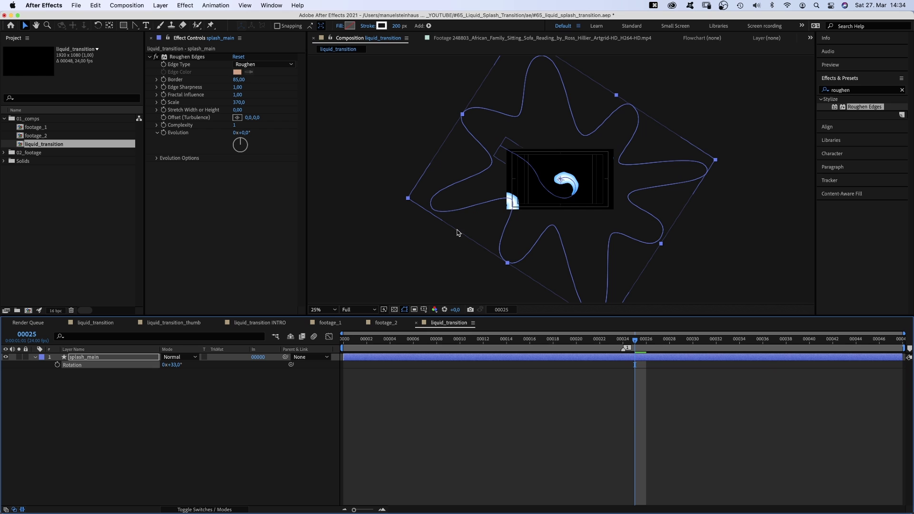
pyautogui.click(35, 357)
pyautogui.click(43, 365)
pyautogui.click(50, 372)
pyautogui.click(58, 379)
pyautogui.click(83, 387)
pyautogui.moveTo(510, 198); pyautogui.dragTo(499, 207)
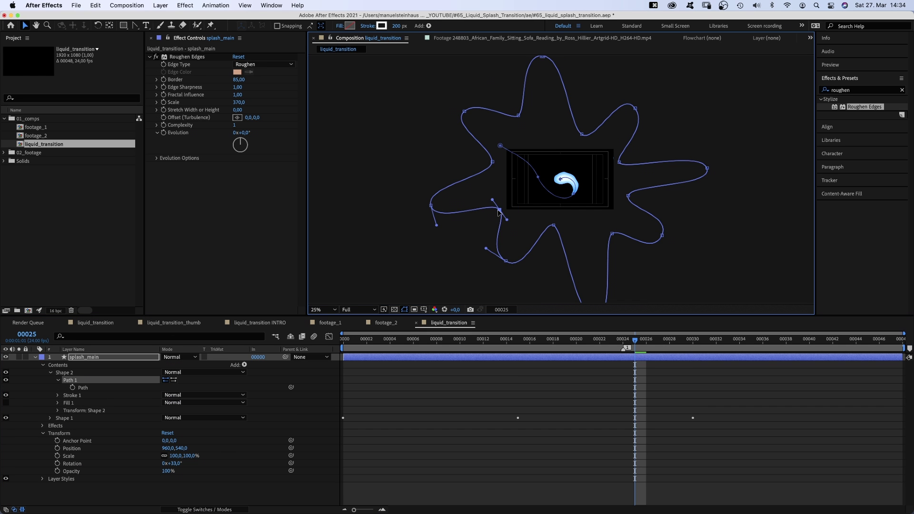
# Rotate the layer further and pull more inner points of the Shape 2 path outside the frame
pyautogui.moveTo(170, 463); pyautogui.dragTo(188, 457)
pyautogui.click(83, 387)
pyautogui.moveTo(523, 209); pyautogui.dragTo(450, 206)
pyautogui.moveTo(605, 157); pyautogui.dragTo(617, 154)
# Check the Shape 2 path at one more layer angle and reset the rotation to 0°
pyautogui.moveTo(172, 463); pyautogui.dragTo(192, 455)
pyautogui.click(70, 380)
pyautogui.click(499, 148)
pyautogui.click(175, 463)
pyautogui.write('0')
pyautogui.press('Return')
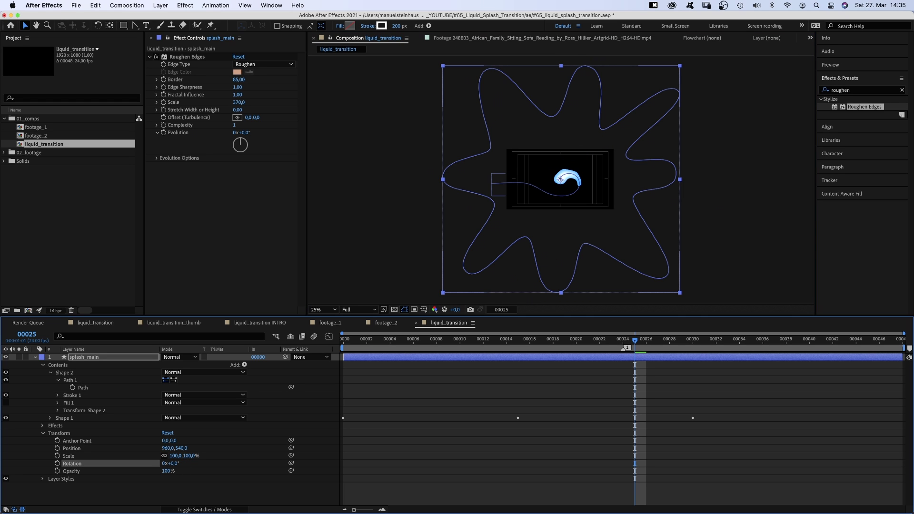
# Keyframe the Shape 2 path at frame 25, and at frame 14 scale it down small over the splash head
pyautogui.click(82, 387)
pyautogui.click(72, 387)
pyautogui.moveTo(635, 340); pyautogui.dragTo(505, 341)
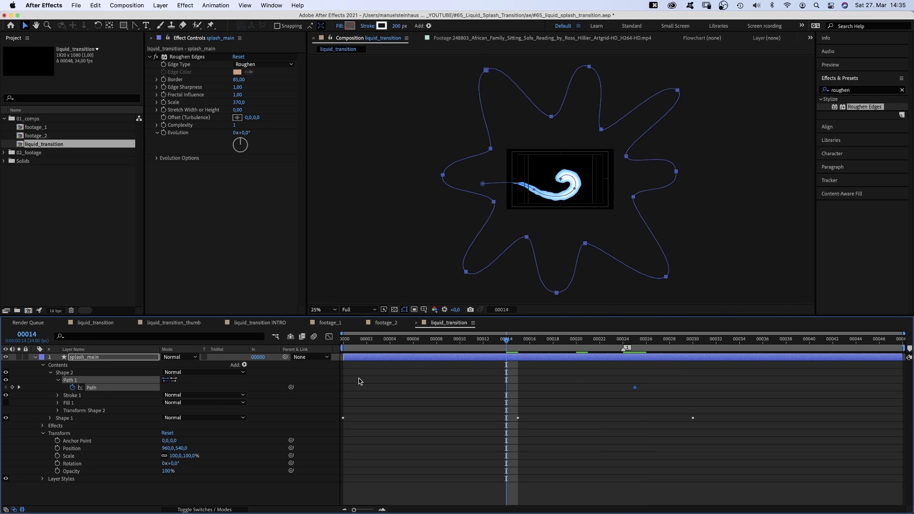
pyautogui.press('super+t')
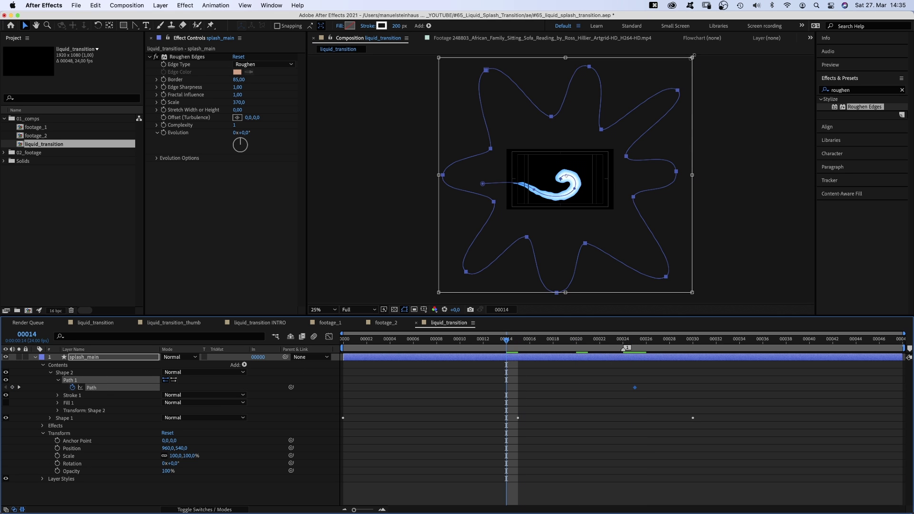
pyautogui.moveTo(692, 57); pyautogui.dragTo(573, 139)
pyautogui.press('Return')
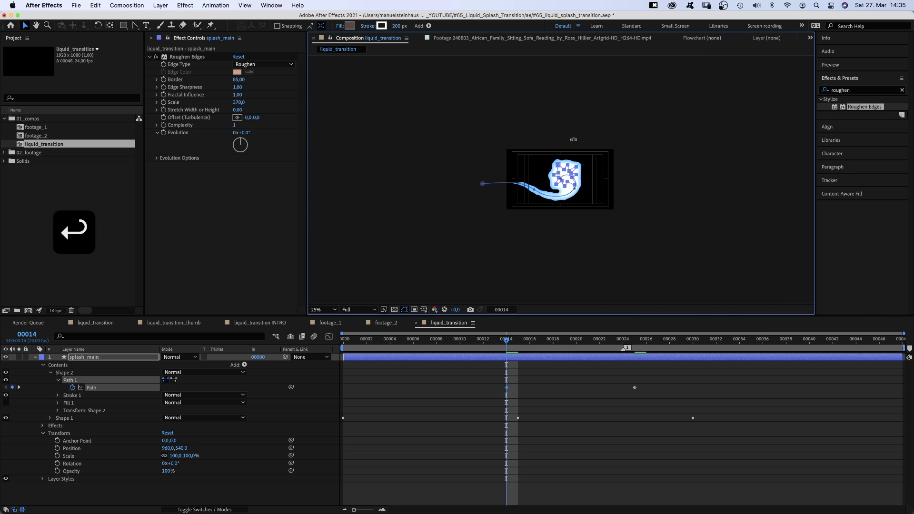
# Set Shape 2's stroke width to 0 px and its fill color to white FFFFFF
pyautogui.press('z')
pyautogui.click(565, 183)
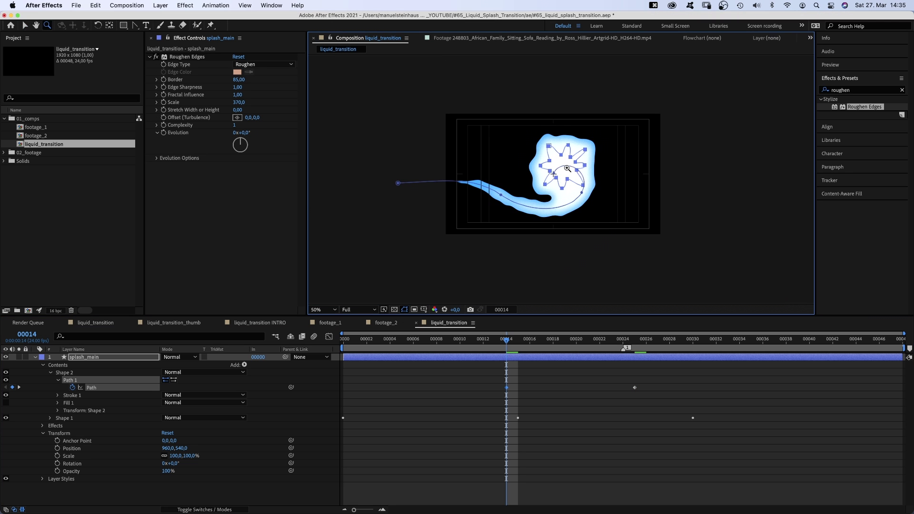
pyautogui.click(566, 171)
pyautogui.moveTo(566, 170); pyautogui.dragTo(598, 163)
pyautogui.press('v')
pyautogui.click(95, 389)
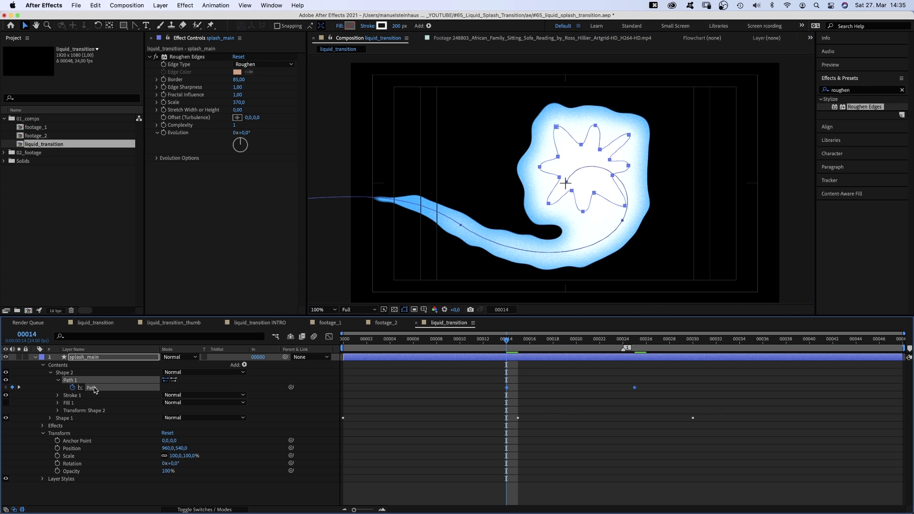
pyautogui.moveTo(398, 27); pyautogui.dragTo(309, 35)
pyautogui.click(348, 28)
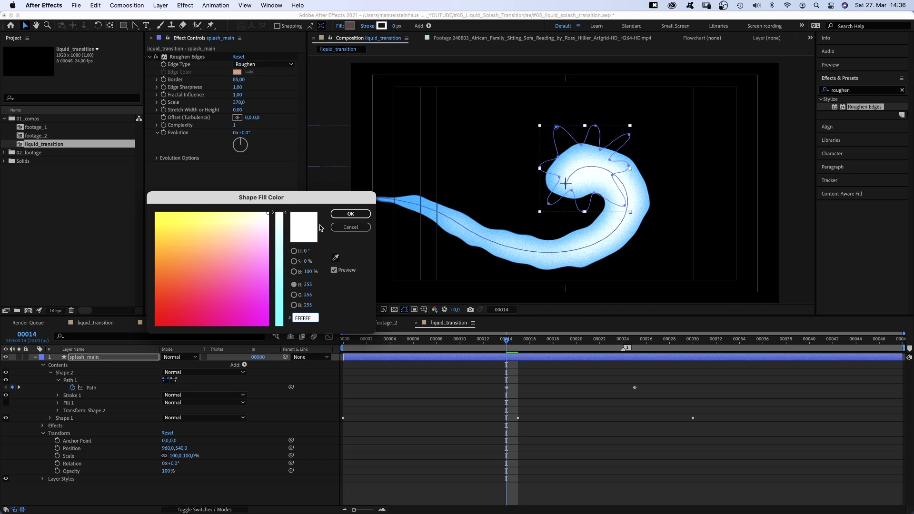
pyautogui.click(337, 213)
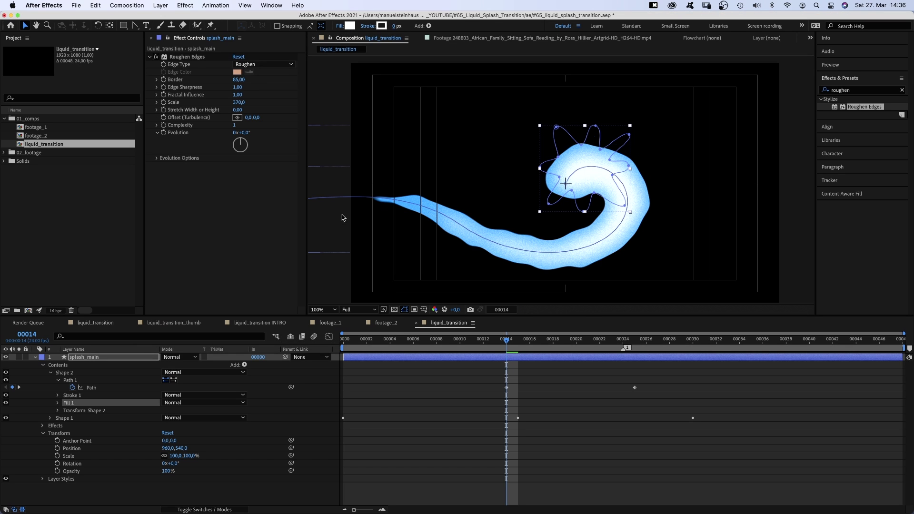
# At frame 14, move the Shape 2 path points inward so they follow the outline of the splash's curled head
pyautogui.click(630, 135)
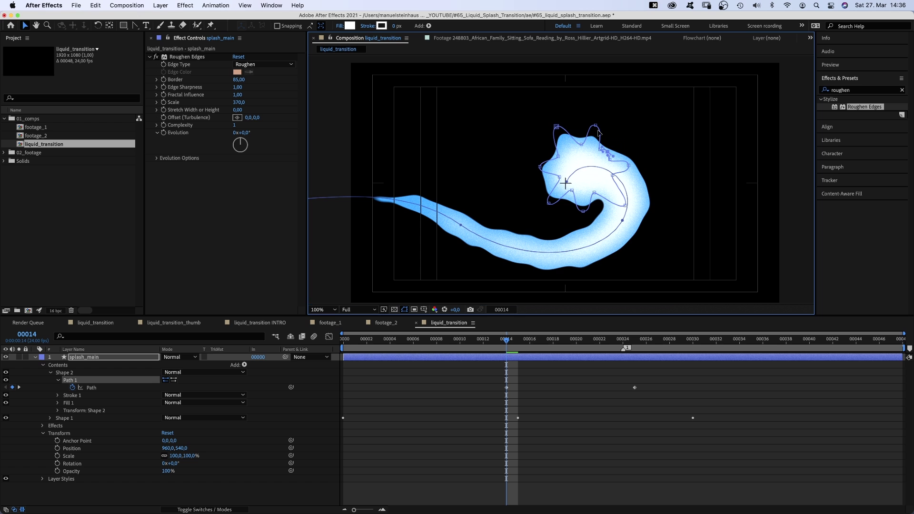
pyautogui.moveTo(607, 151); pyautogui.dragTo(592, 146)
pyautogui.moveTo(540, 167); pyautogui.dragTo(555, 171)
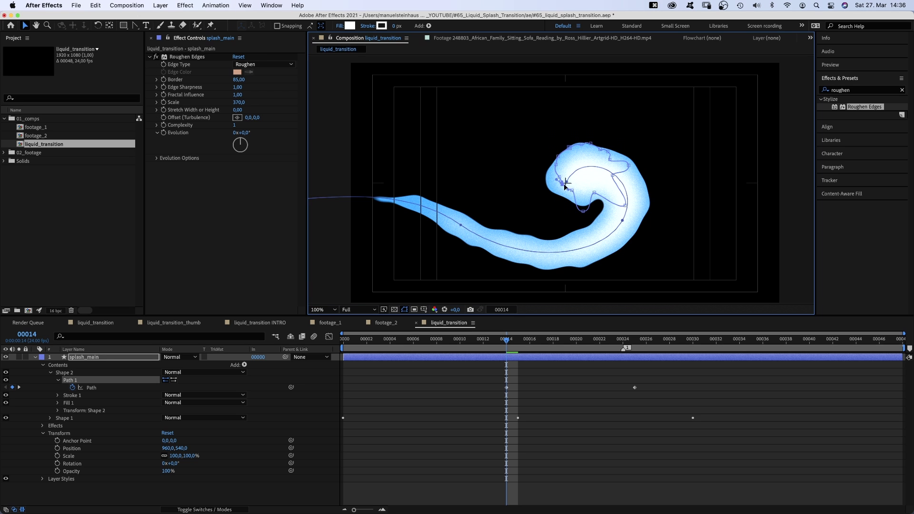
pyautogui.moveTo(584, 210)
pyautogui.mouseDown()
pyautogui.moveTo(582, 194)
pyautogui.moveTo(557, 176)
pyautogui.moveTo(552, 186)
pyautogui.moveTo(596, 194)
pyautogui.moveTo(569, 204)
pyautogui.mouseUp()
pyautogui.click(92, 387)
pyautogui.moveTo(575, 201); pyautogui.dragTo(574, 200)
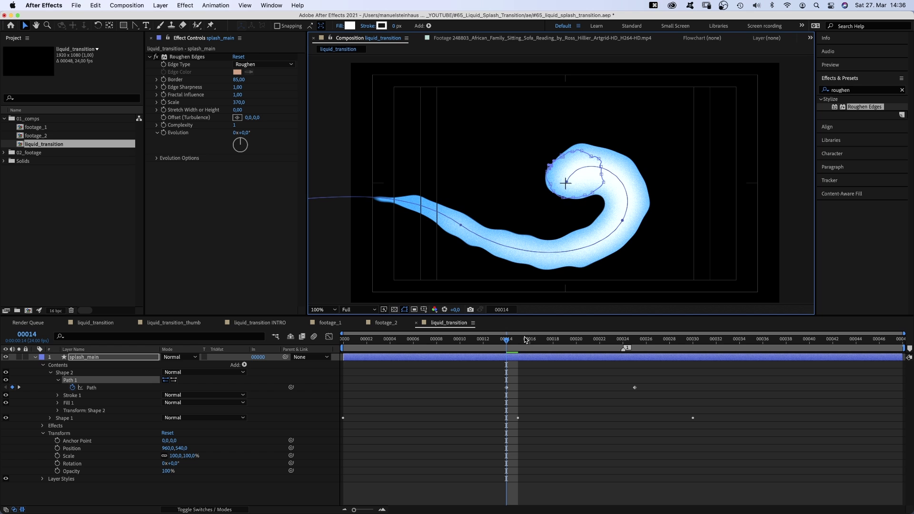
# At frame 13, move the whole Shape 2 path out of view, well above the composition frame
pyautogui.click(495, 342)
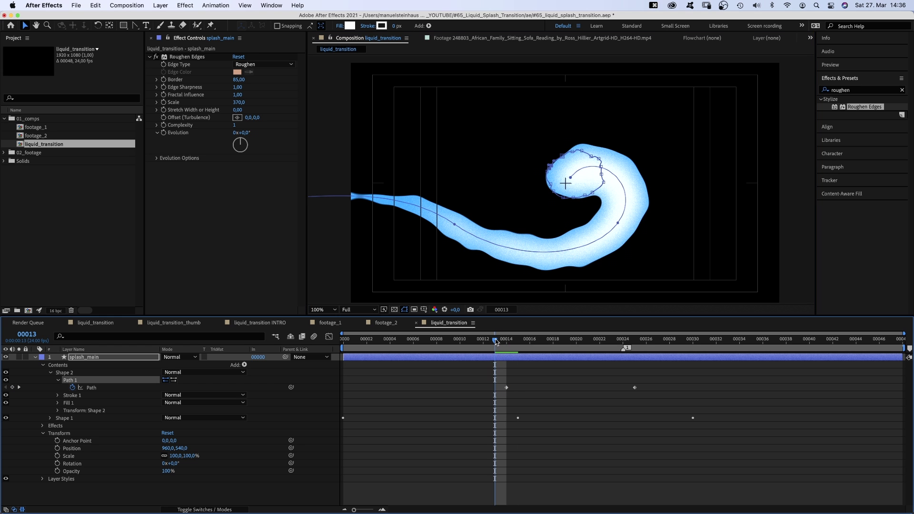
pyautogui.click(91, 388)
pyautogui.press(',')
pyautogui.press(',')
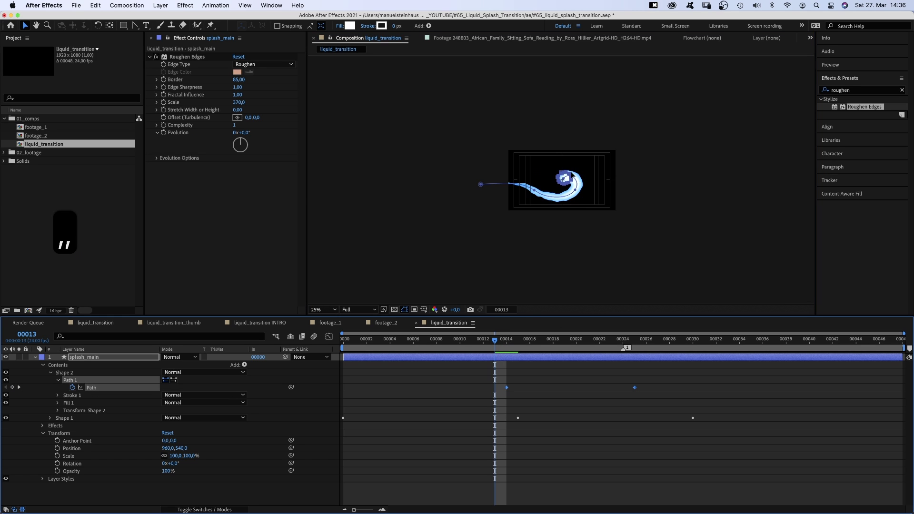
pyautogui.moveTo(571, 177); pyautogui.dragTo(574, 76)
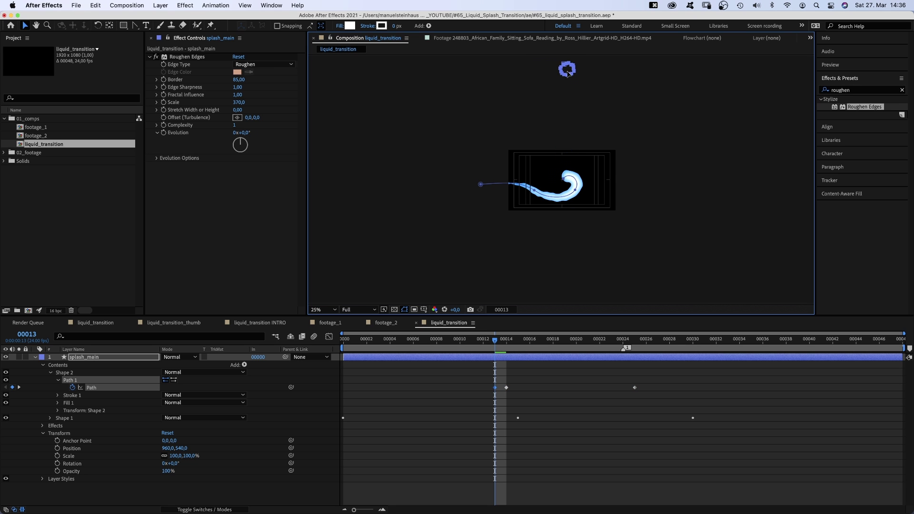
# Turn the frame 13 keyframe of the Shape 2 path into a hold keyframe
pyautogui.rightClick(495, 388)
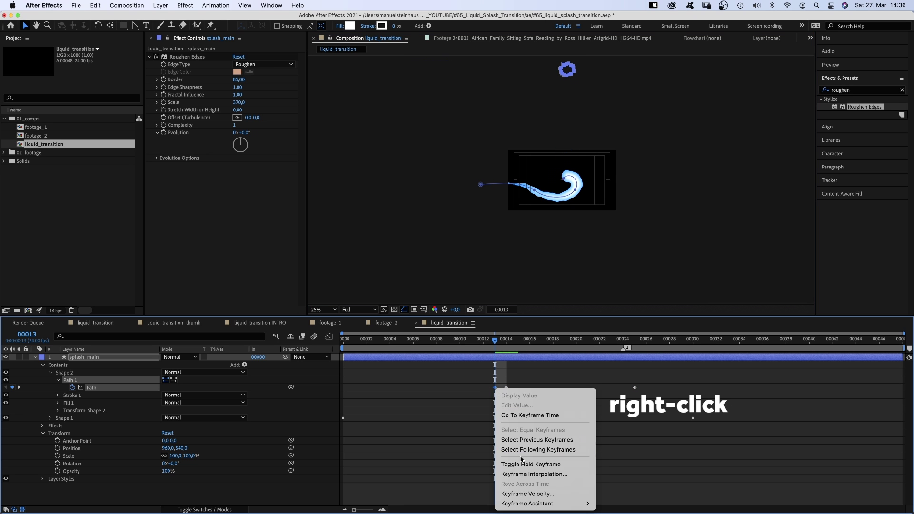
pyautogui.click(521, 464)
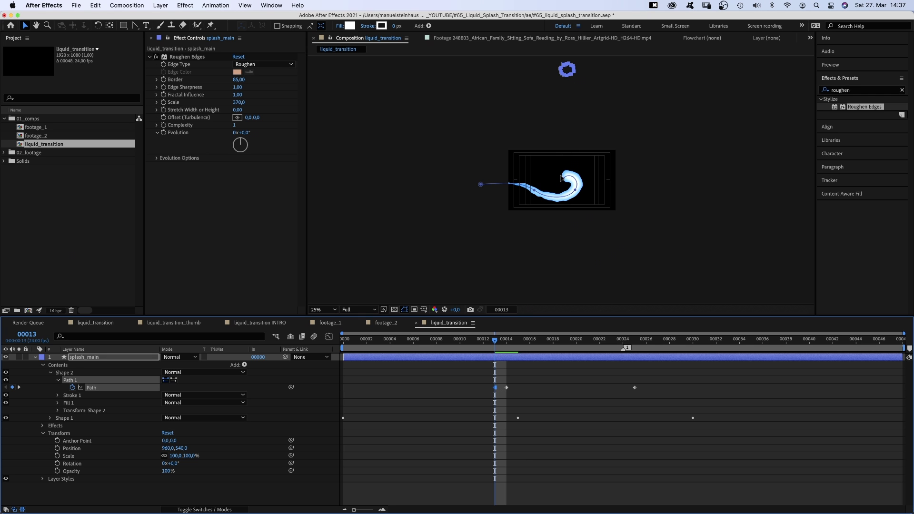
pyautogui.press('.')
pyautogui.press('.')
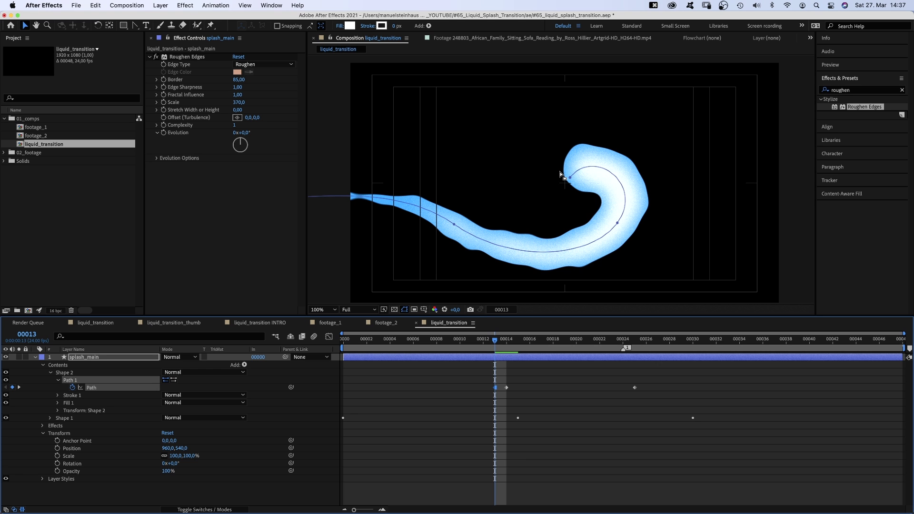
# Reshape the Shape 2 path's speed curve so it bursts fast and eases long into the frame 25 keyframe, and preview it
pyautogui.click(328, 337)
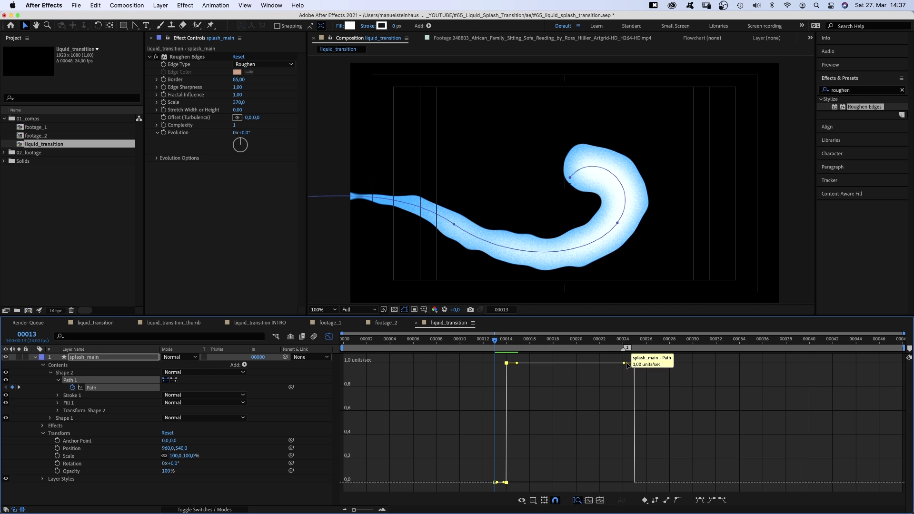
pyautogui.moveTo(627, 364); pyautogui.dragTo(537, 483)
pyautogui.press('space')
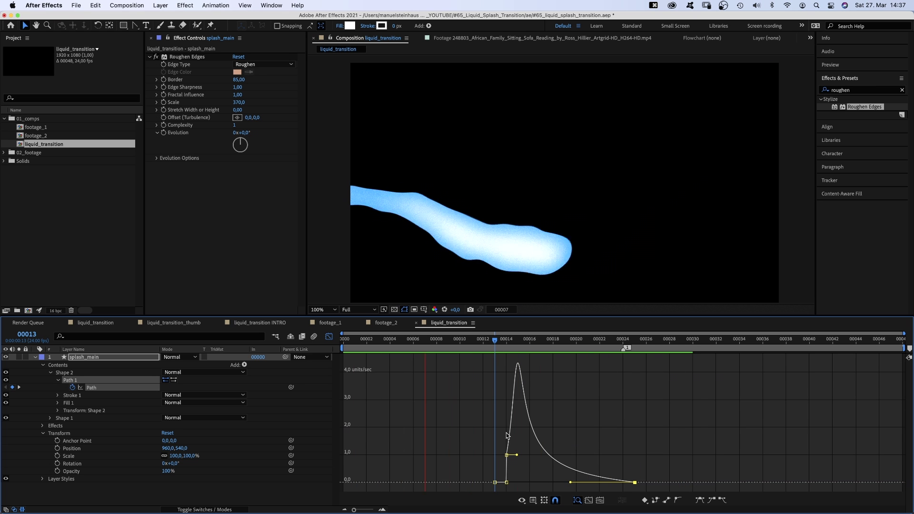
pyautogui.click(328, 338)
# Apply Gradient Ramp to splash_main as a Radial Ramp and place its start point in the splash's curled head, at about 1036, 476
pyautogui.doubleClick(855, 91)
pyautogui.write('gradient')
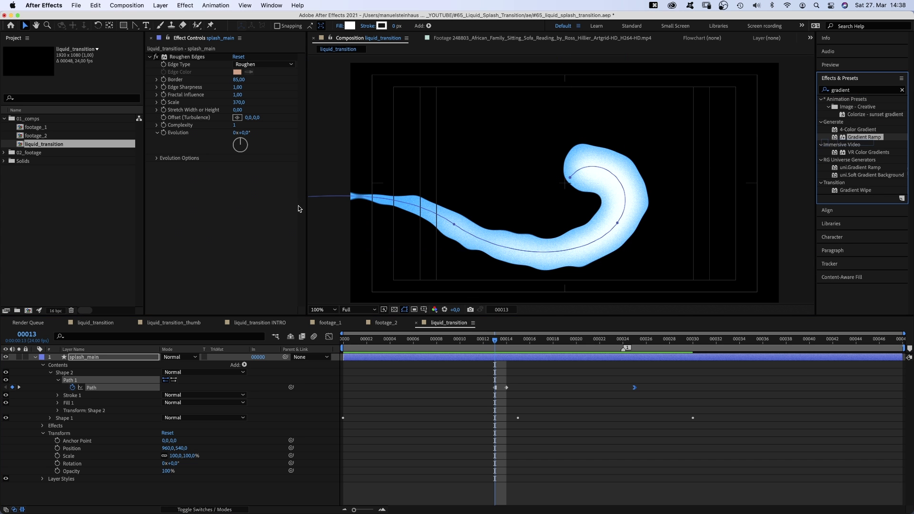
pyautogui.moveTo(298, 208); pyautogui.dragTo(167, 242)
pyautogui.click(255, 207)
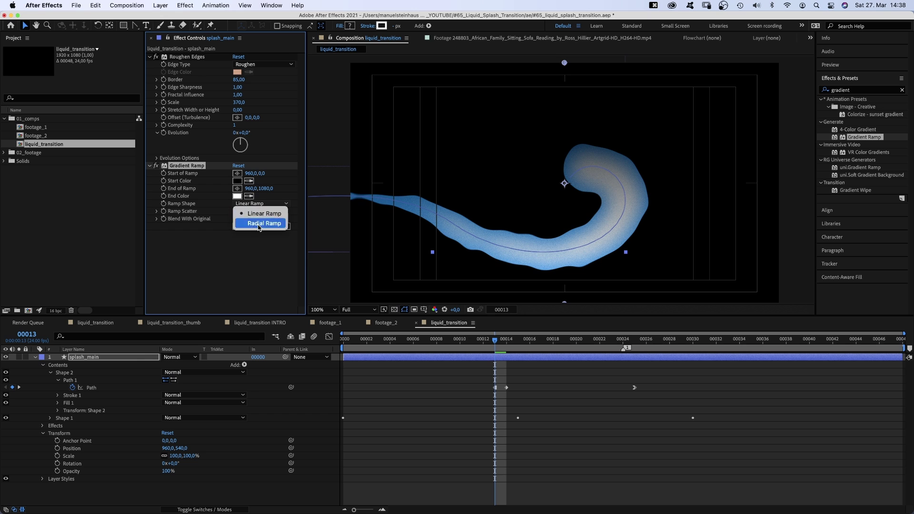
pyautogui.click(256, 220)
pyautogui.click(238, 174)
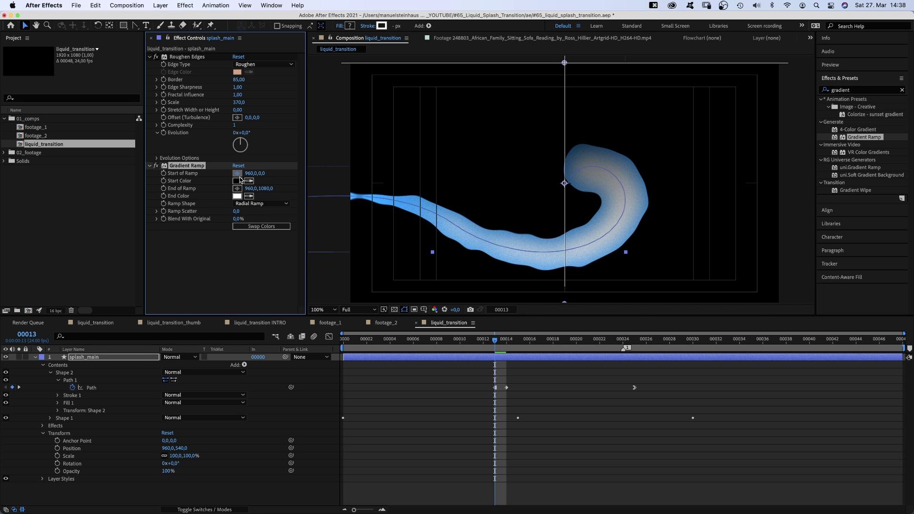
pyautogui.click(581, 169)
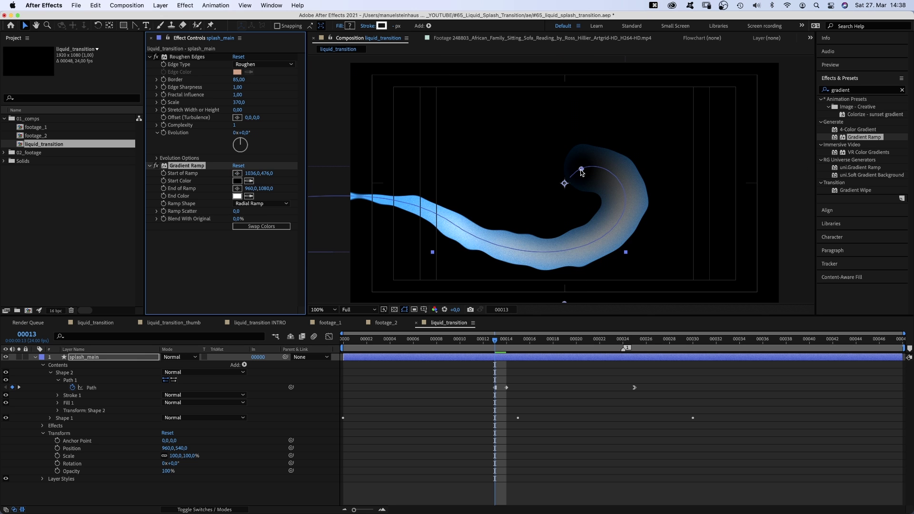
# Set the Gradient Ramp's start color to white and sample its end color from the splash's blue tail
pyautogui.click(237, 181)
pyautogui.moveTo(251, 237); pyautogui.dragTo(270, 210)
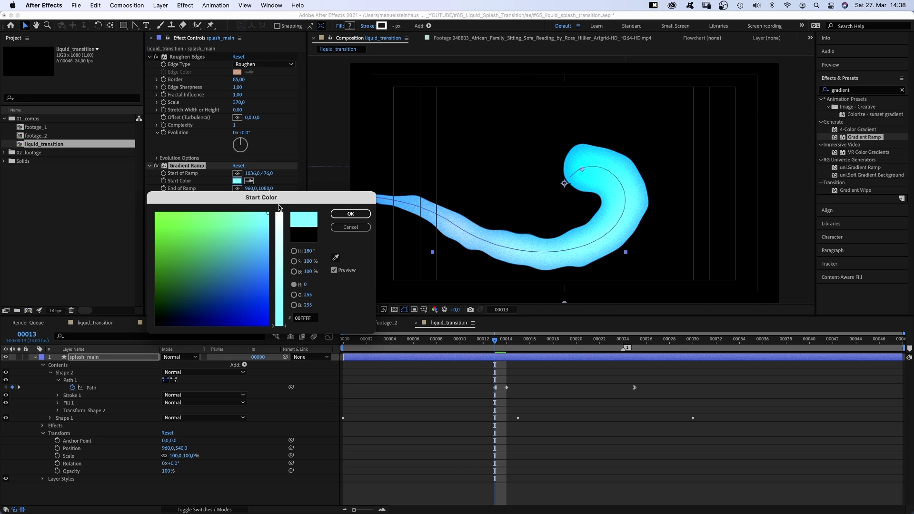
pyautogui.click(279, 213)
pyautogui.click(350, 212)
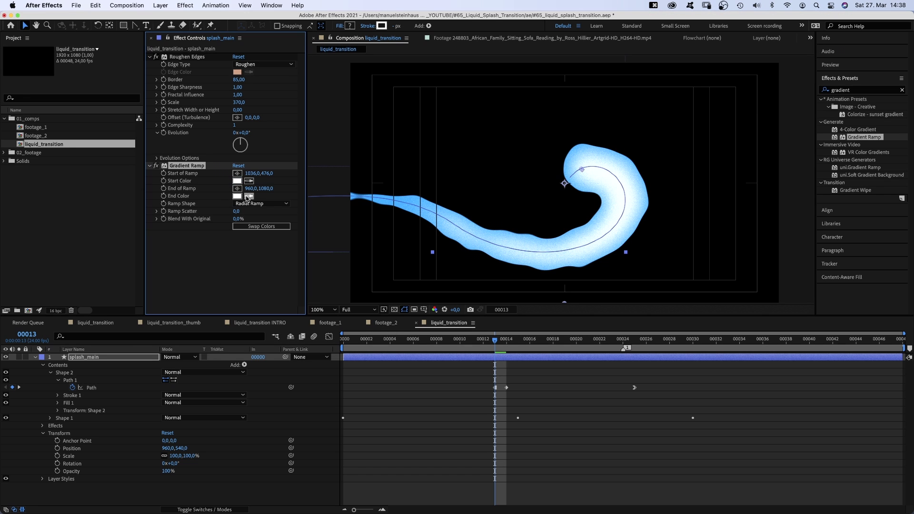
pyautogui.click(408, 200)
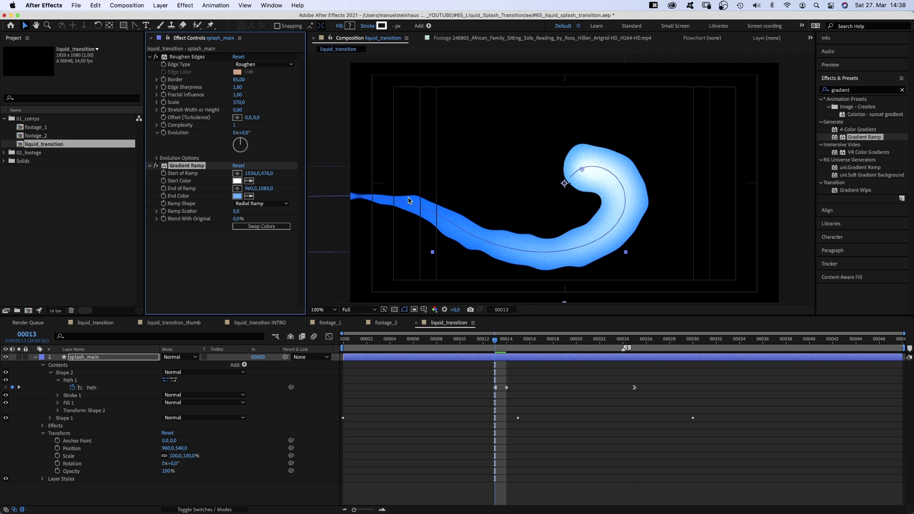
# Keyframe the Gradient Ramp's End of Ramp at frame 15, and at frame 25 move it far below the frame, to about 1168, 2352
pyautogui.click(517, 344)
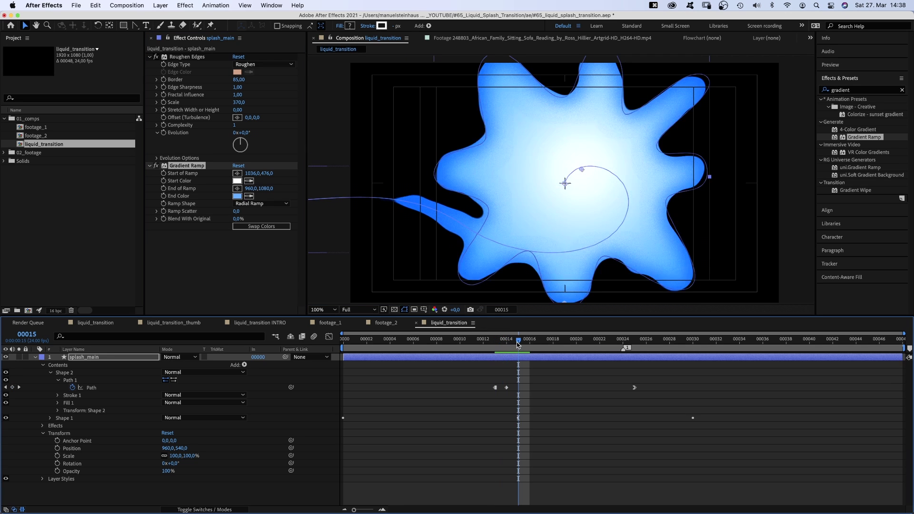
pyautogui.click(44, 426)
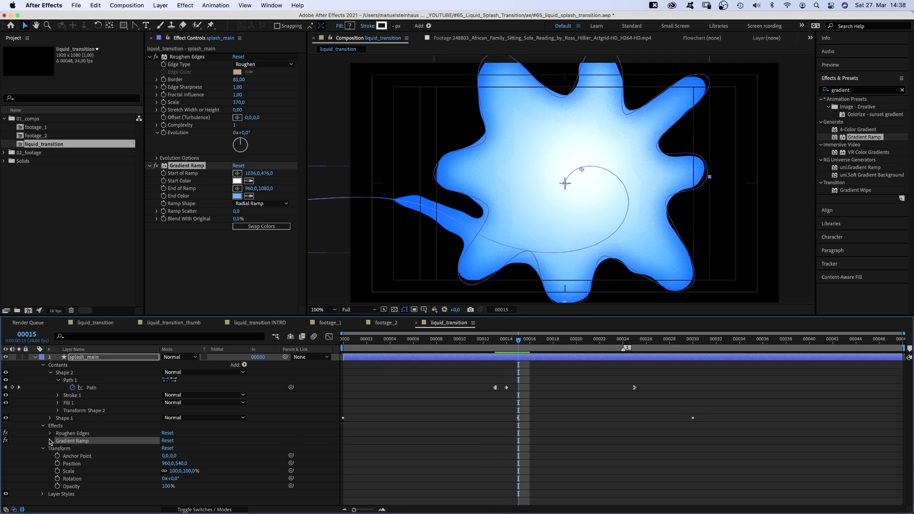
pyautogui.click(50, 440)
pyautogui.click(65, 456)
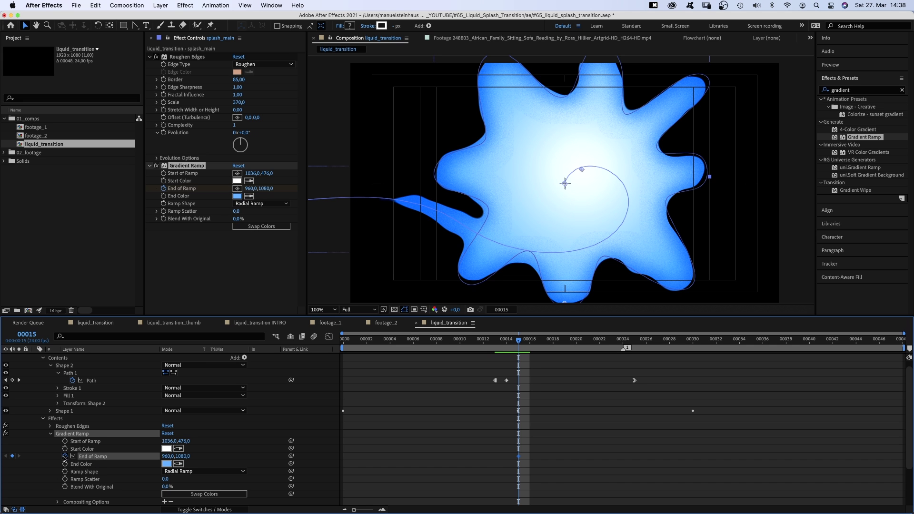
pyautogui.moveTo(579, 344); pyautogui.dragTo(634, 348)
pyautogui.press(',')
pyautogui.press(',')
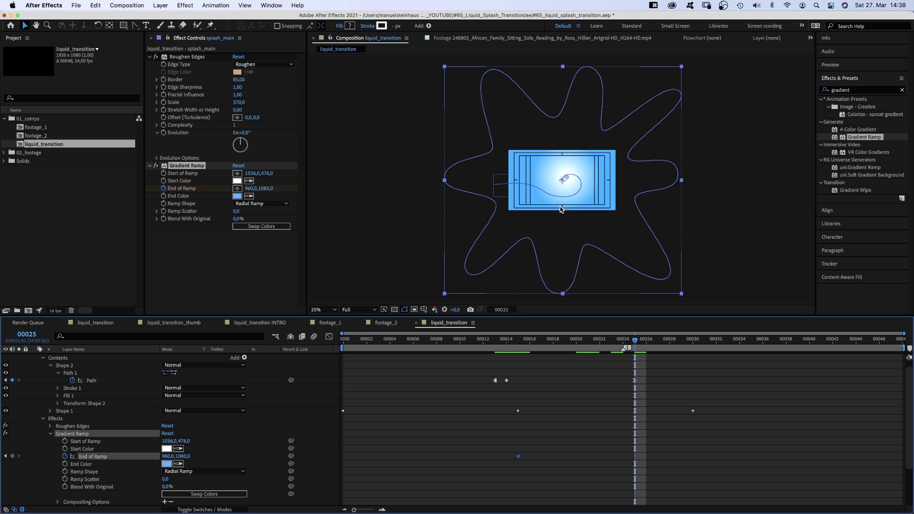
pyautogui.moveTo(561, 211); pyautogui.dragTo(574, 281)
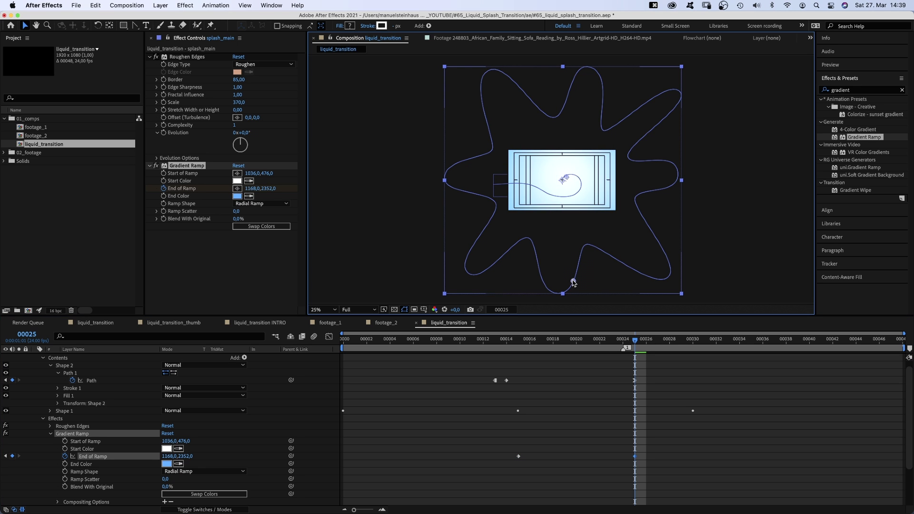
# Keyframe the Gradient Ramp's Blend With Original at 0% on frame 16 and 100% on frame 13, and preview the animation
pyautogui.moveTo(636, 341); pyautogui.dragTo(532, 354)
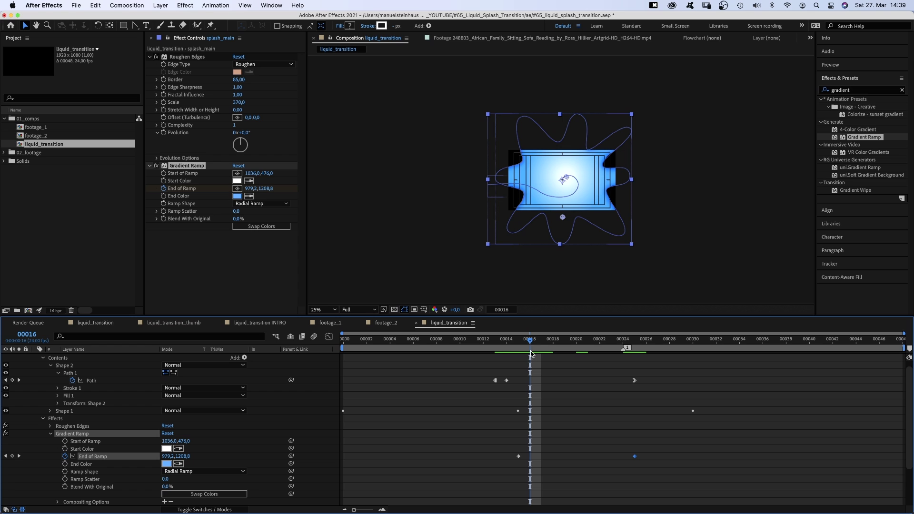
pyautogui.click(65, 487)
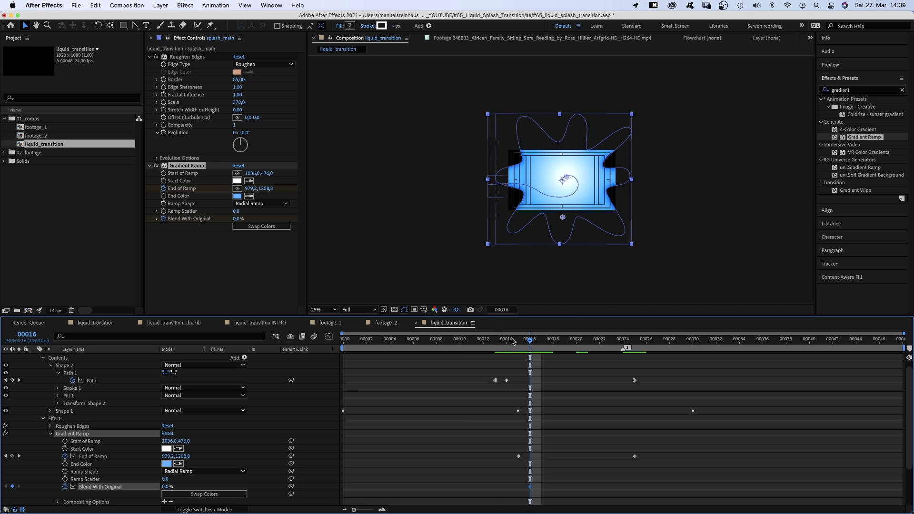
pyautogui.moveTo(516, 341); pyautogui.dragTo(495, 341)
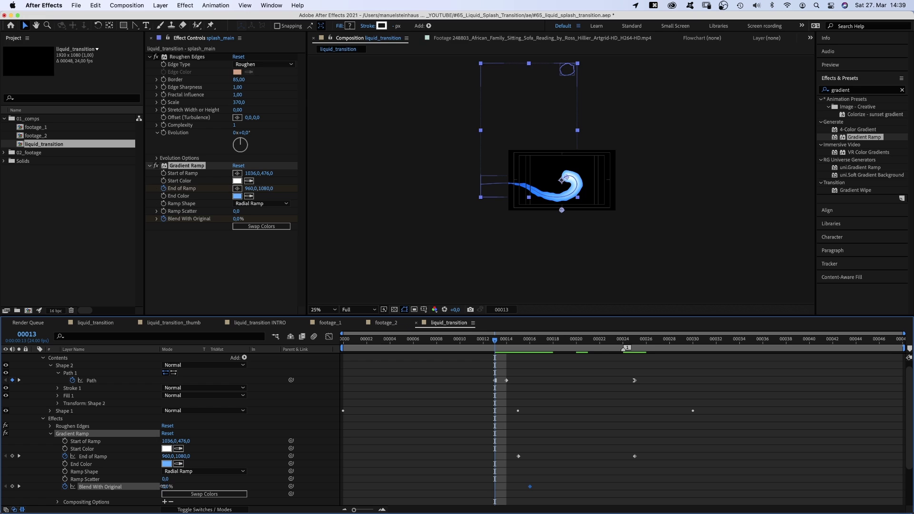
pyautogui.moveTo(164, 486); pyautogui.dragTo(265, 477)
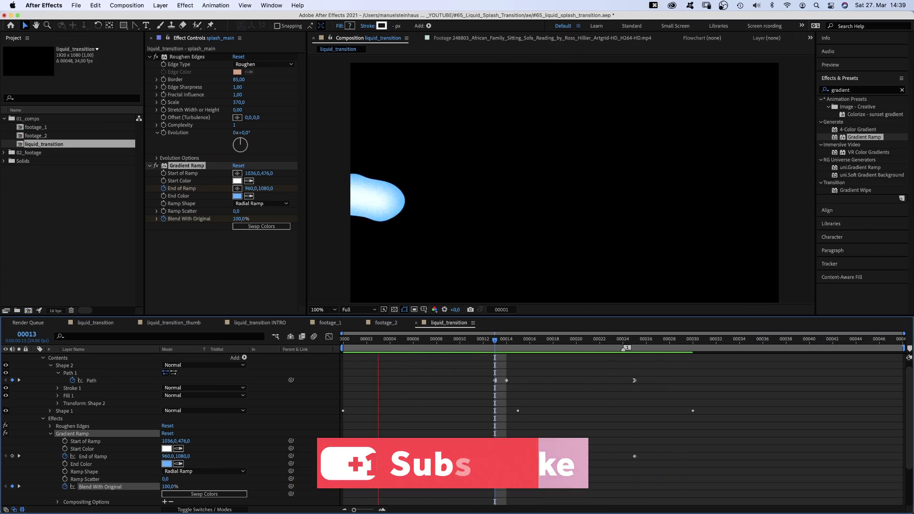
pyautogui.press('space')
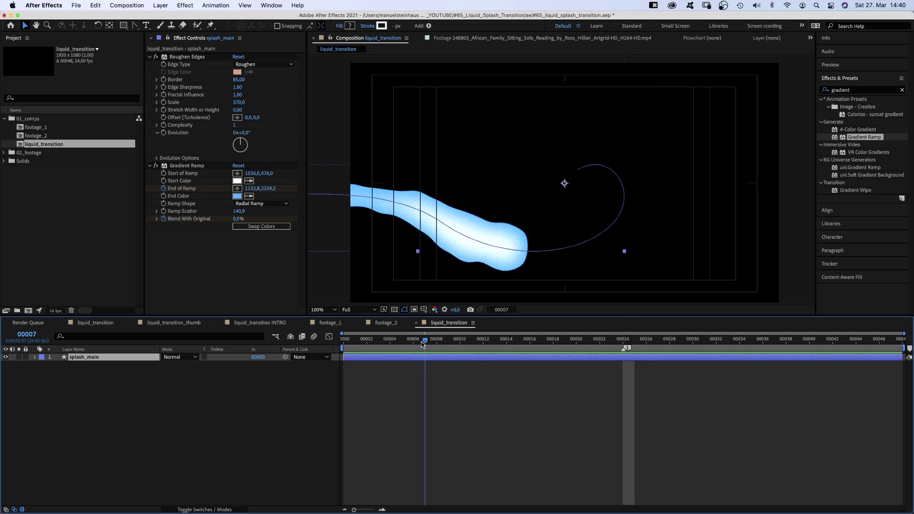
# Duplicate the splash_main layer and remove the Gradient Ramp effect from the copy
pyautogui.press('super+d')
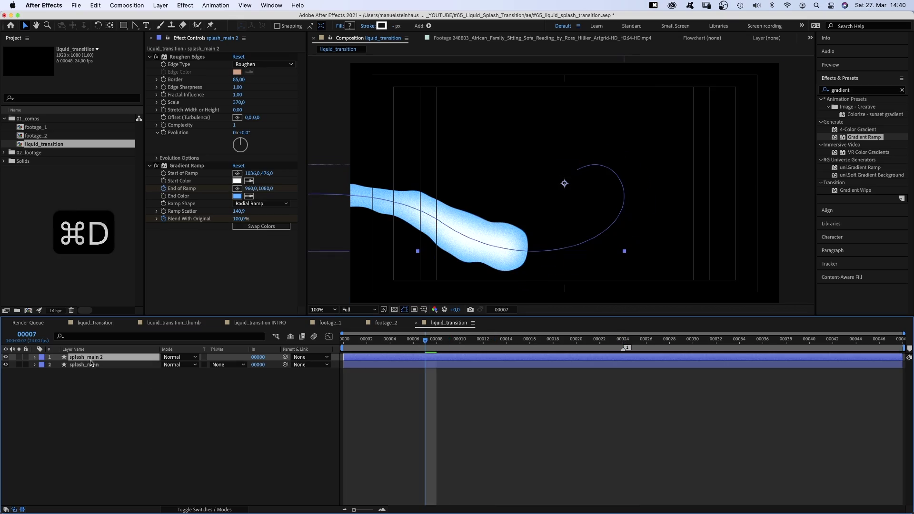
pyautogui.click(181, 167)
pyautogui.press('BackSpace')
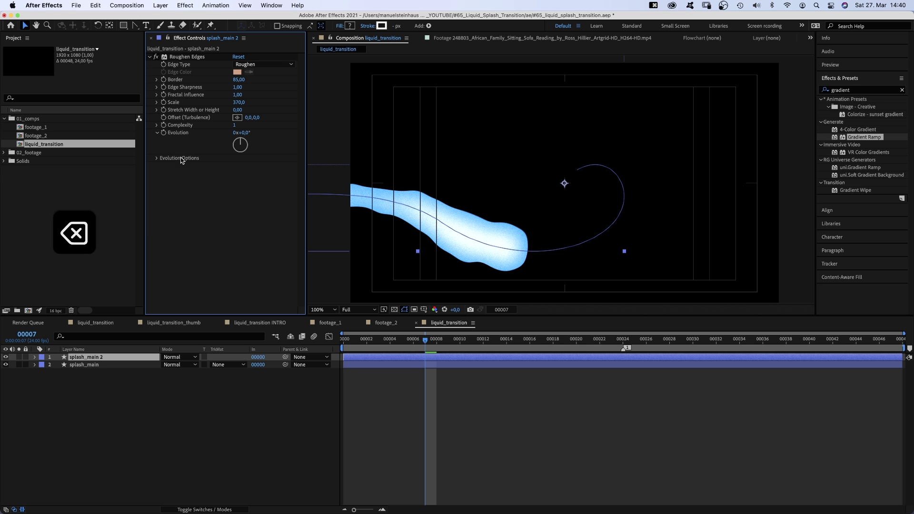
# Delete Shape 2 from the splash_main 2 layer and set the layer's stroke width to 50 px
pyautogui.click(34, 357)
pyautogui.click(43, 365)
pyautogui.click(63, 374)
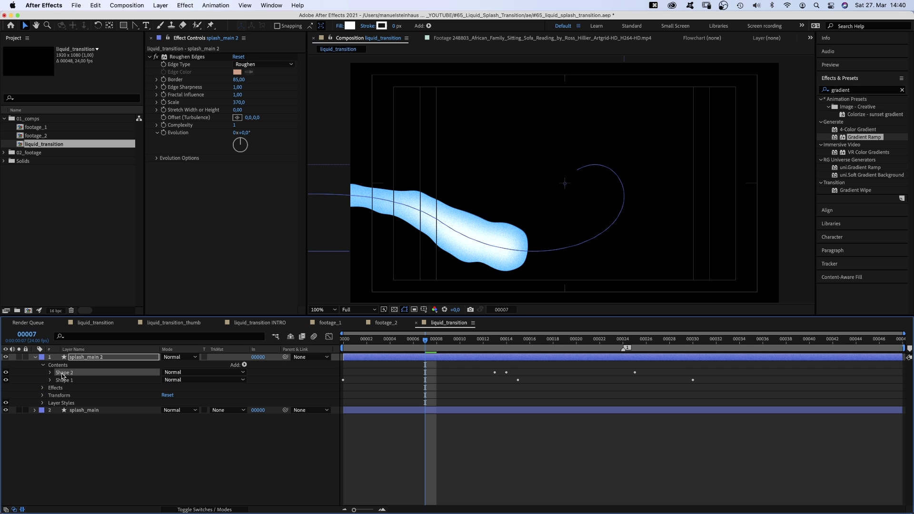
pyautogui.press('BackSpace')
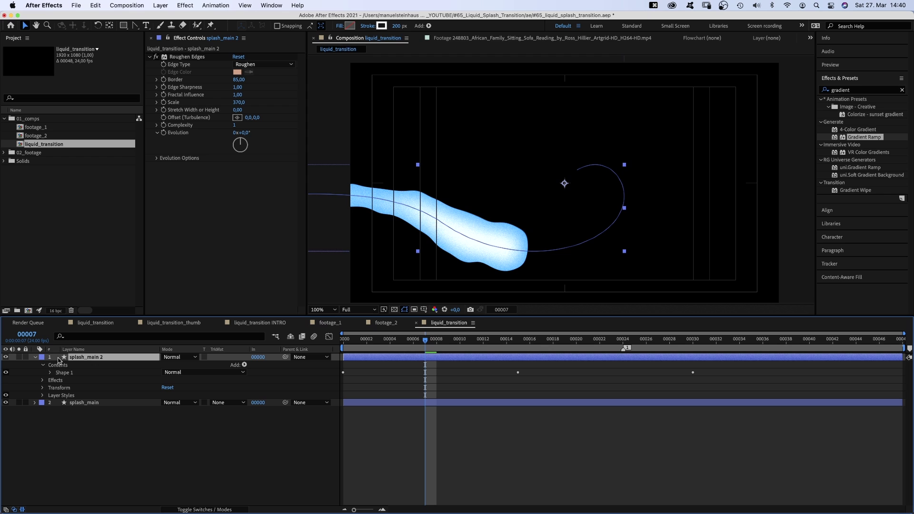
pyautogui.click(400, 27)
pyautogui.write('50')
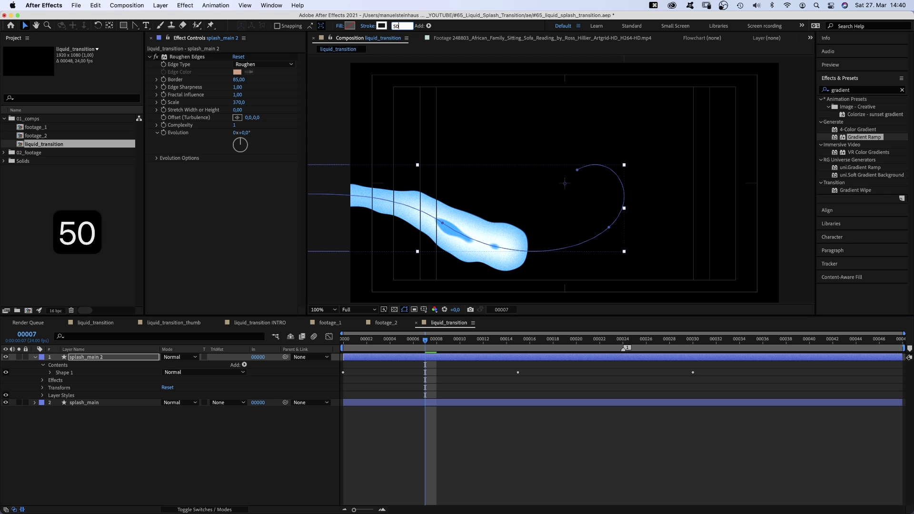
pyautogui.press('Return')
# Link the Inner Shadow color of splash_main 2 to the Inner Shadow color of splash_main with an expression
pyautogui.click(34, 402)
pyautogui.click(42, 471)
pyautogui.click(50, 486)
pyautogui.scroll(-3, 50, 486)
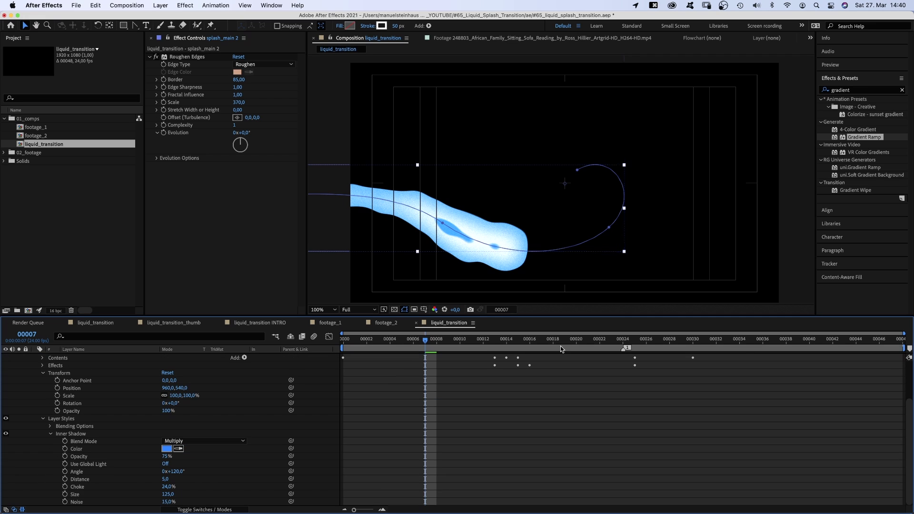
pyautogui.moveTo(909, 408); pyautogui.dragTo(909, 364)
pyautogui.click(43, 395)
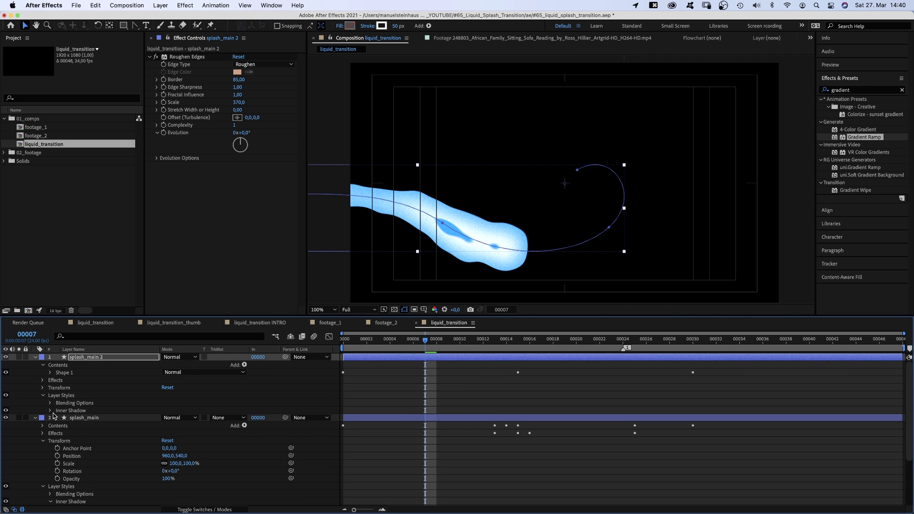
pyautogui.click(50, 411)
pyautogui.scroll(-3, 906, 377)
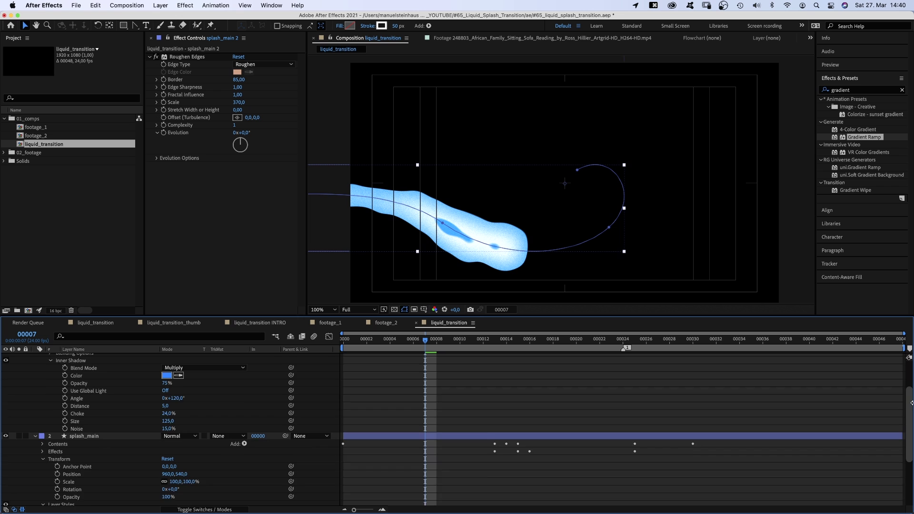
pyautogui.moveTo(293, 361); pyautogui.dragTo(147, 472)
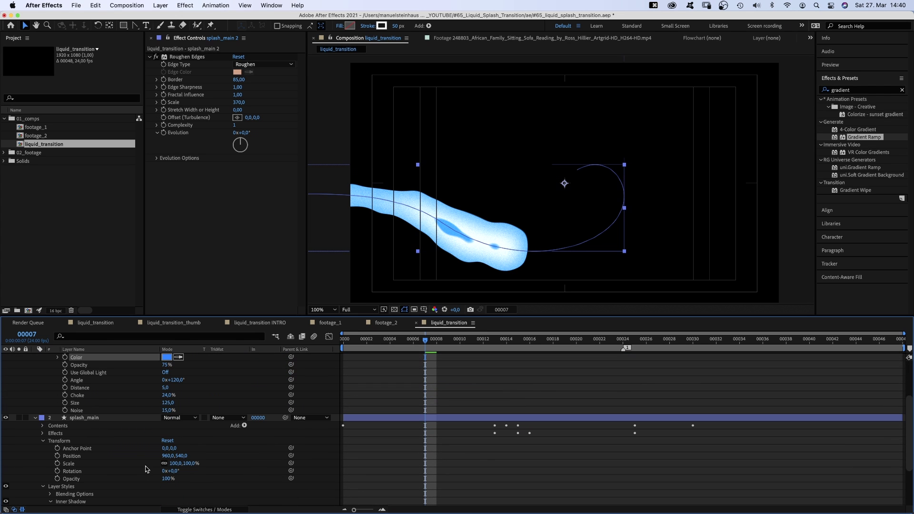
pyautogui.scroll(2, 911, 404)
pyautogui.click(57, 398)
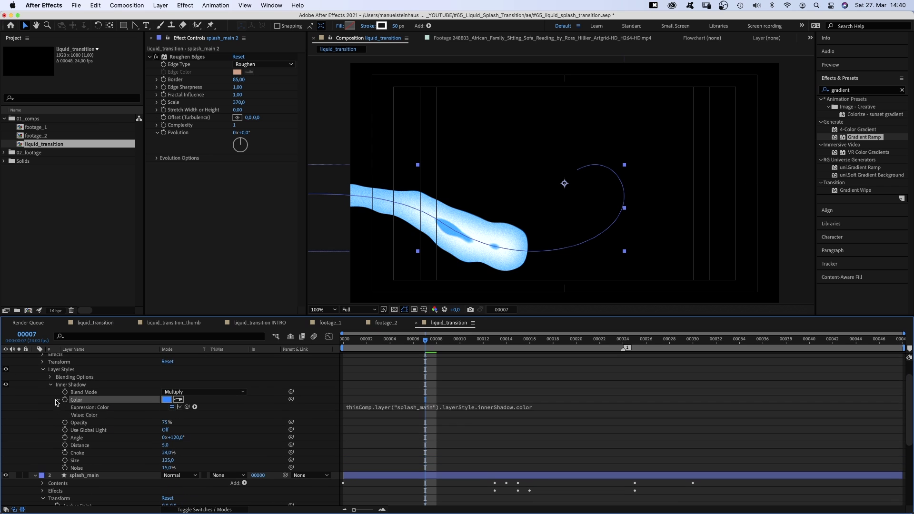
# Collapse the splash layers' properties and turn off the layer styles of splash_main 2
pyautogui.scroll(2, 908, 409)
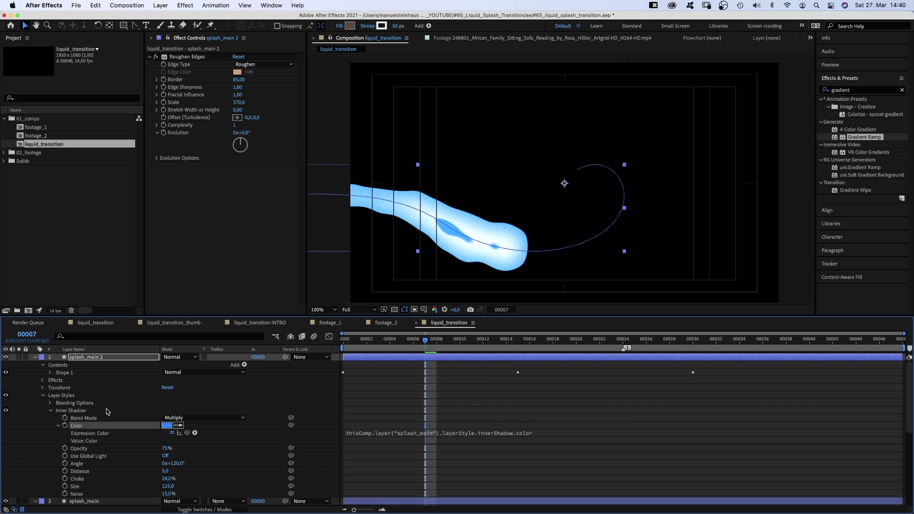
pyautogui.click(43, 395)
pyautogui.click(43, 425)
pyautogui.click(35, 357)
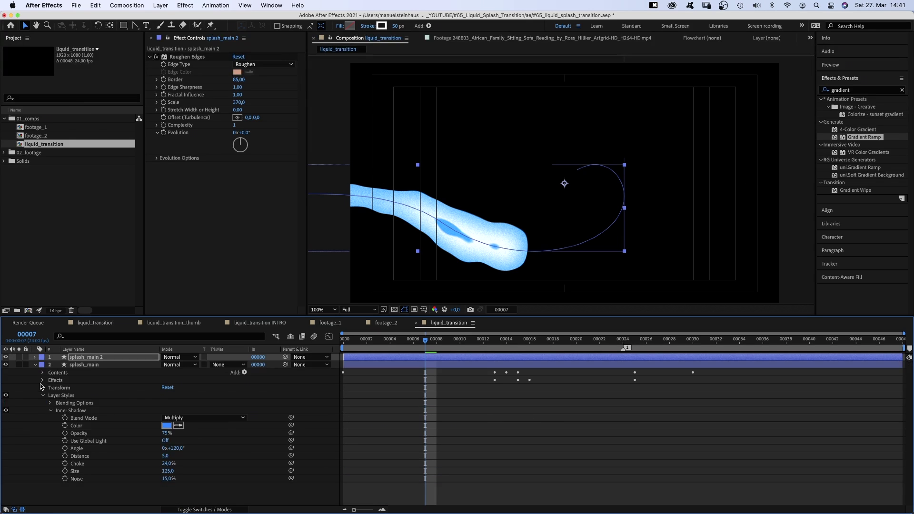
pyautogui.click(34, 364)
pyautogui.press('Return')
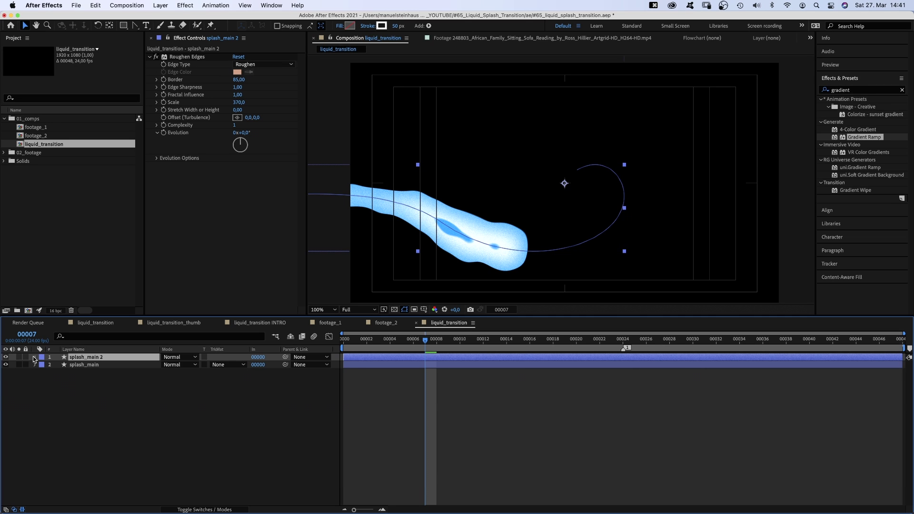
pyautogui.click(35, 357)
pyautogui.click(6, 401)
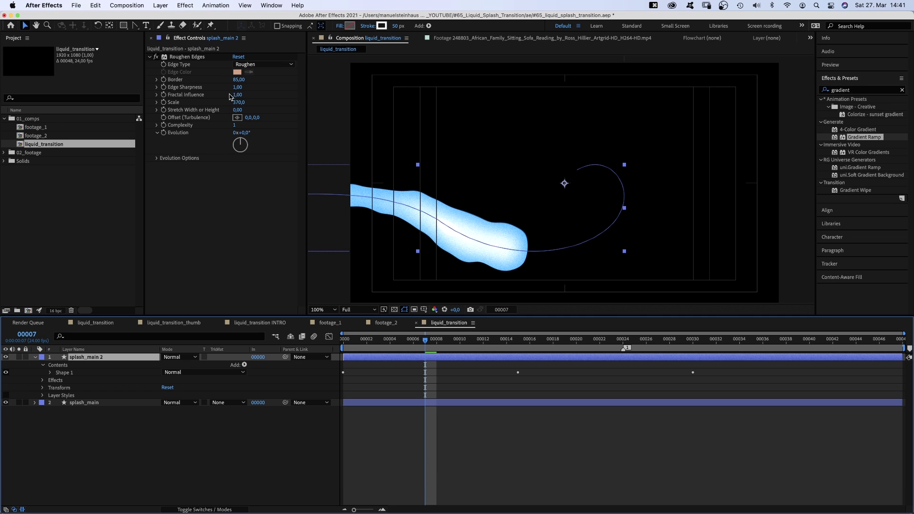
# Set the Roughen Edges effect on splash_main 2 to Border 65, Edge Sharpness 10 and Scale 350
pyautogui.click(238, 79)
pyautogui.write('65')
pyautogui.press('Return')
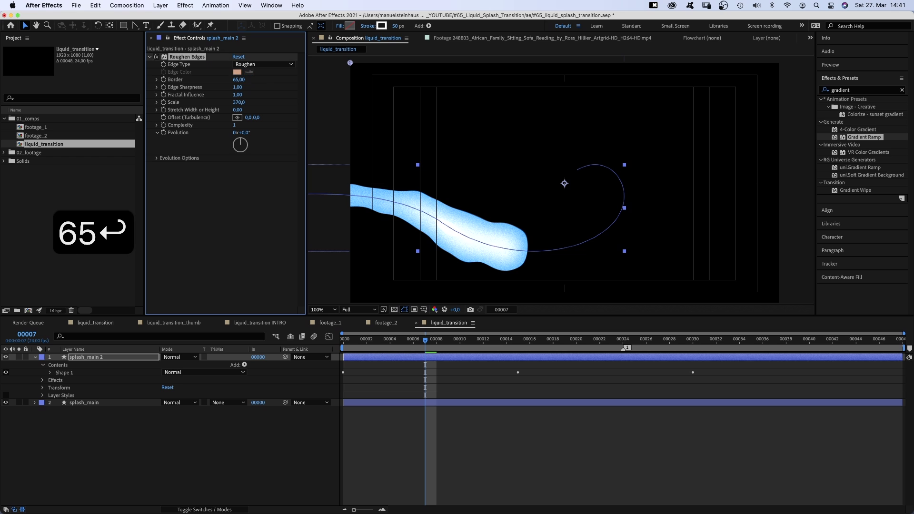
pyautogui.write('10')
pyautogui.press('Return')
pyautogui.write('350')
pyautogui.press('Return')
# Move the last Path, Start and End keyframes of splash_main 2 to frame 16 and trim the layer's end just after them
pyautogui.press('u')
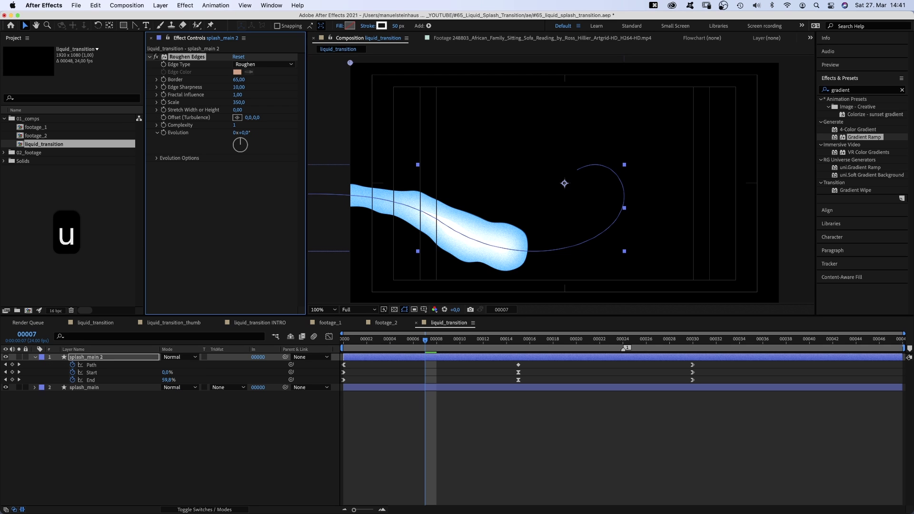
pyautogui.moveTo(685, 361); pyautogui.dragTo(694, 384)
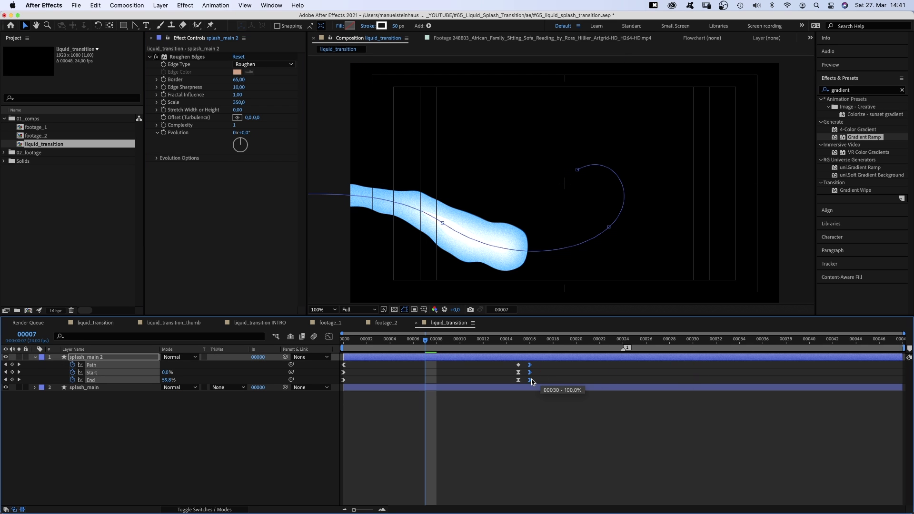
pyautogui.moveTo(893, 358); pyautogui.dragTo(540, 357)
# Duplicate splash_main 2, shift the copy to start on frame 3 and set its vertical Anchor Point value to -130
pyautogui.press('super+d')
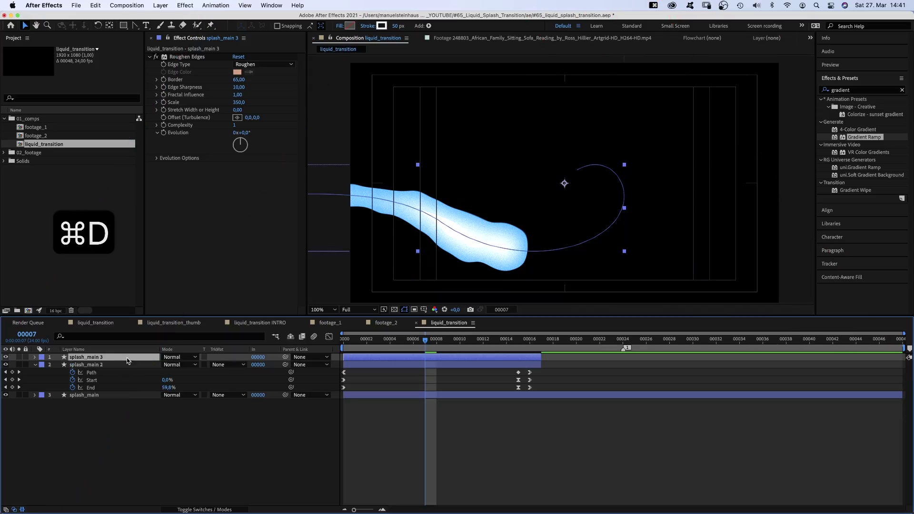
pyautogui.moveTo(373, 358); pyautogui.dragTo(399, 355)
pyautogui.press('a')
pyautogui.moveTo(172, 364); pyautogui.dragTo(176, 365)
pyautogui.write('-130')
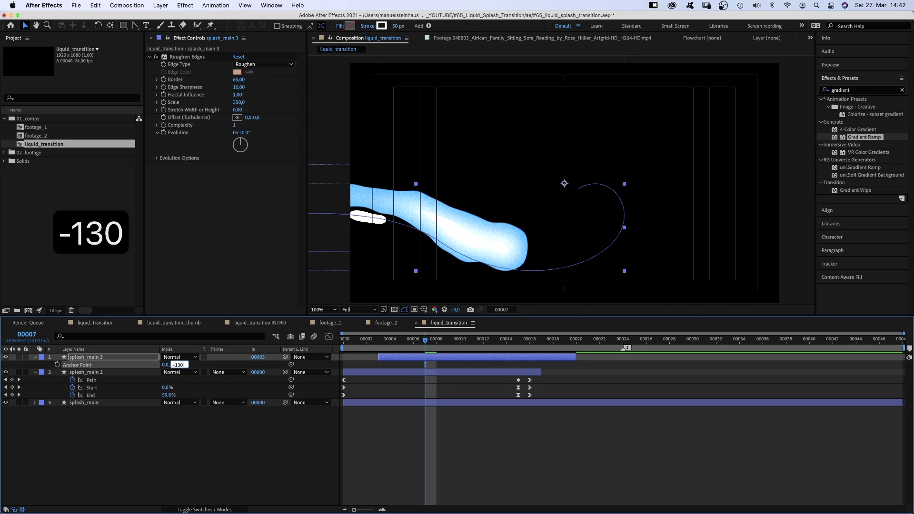
pyautogui.press('Return')
# Set the stroke width of splash_main 3 to 20 px and its Roughen Edges Border to 30
pyautogui.click(396, 26)
pyautogui.write('20')
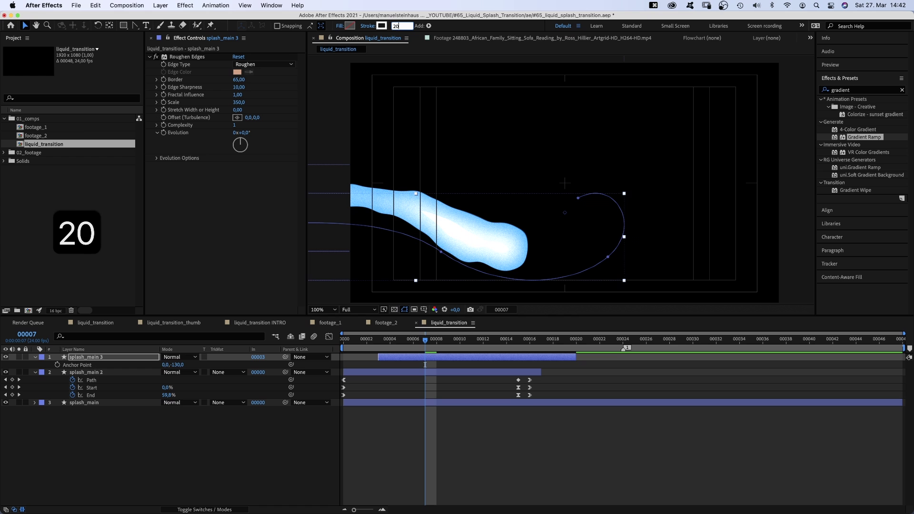
pyautogui.press('Return')
pyautogui.click(238, 79)
pyautogui.write('30')
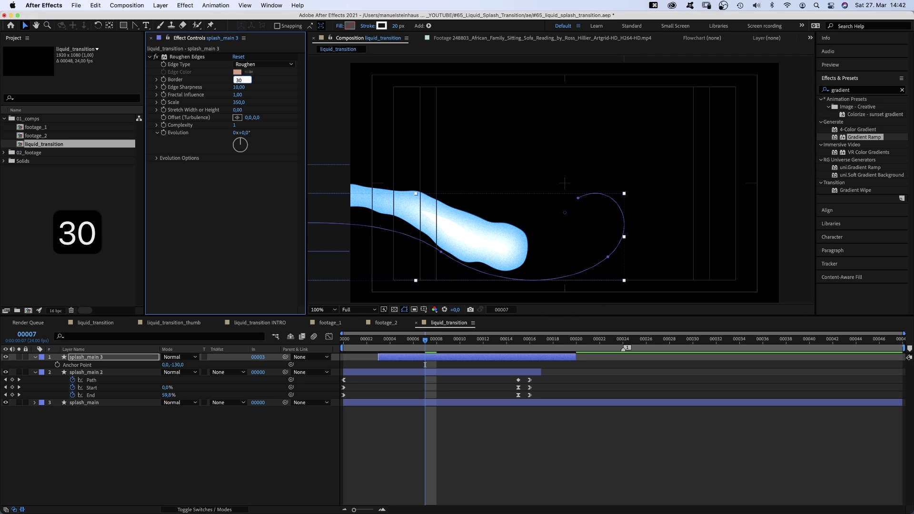
pyautogui.press('Return')
# Duplicate splash_main 3 and give the copy a 4 px stroke and a Roughen Edges Border of 2
pyautogui.press('super+d')
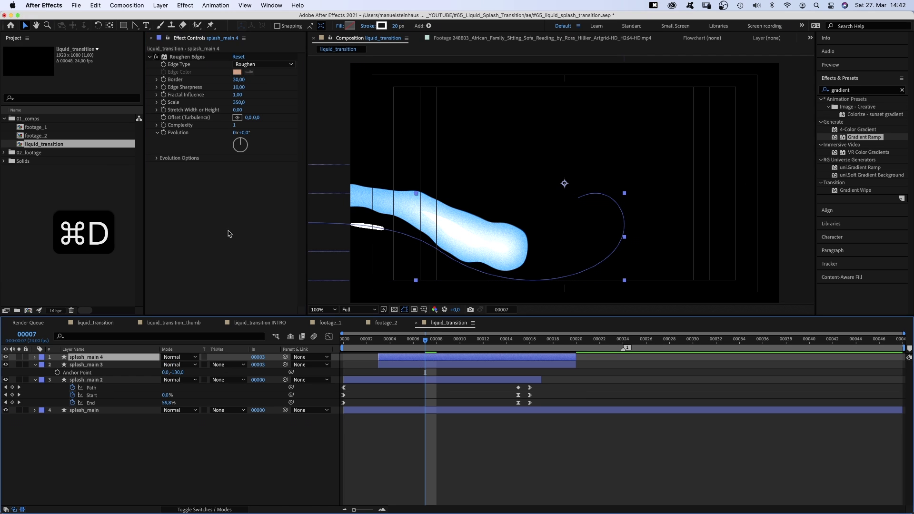
pyautogui.click(396, 26)
pyautogui.write('4')
pyautogui.press('Return')
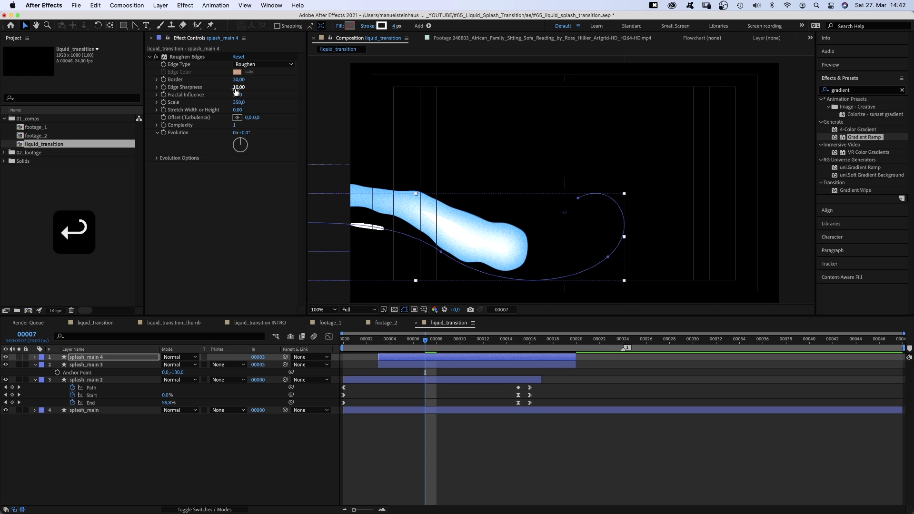
pyautogui.click(238, 79)
pyautogui.press('Return')
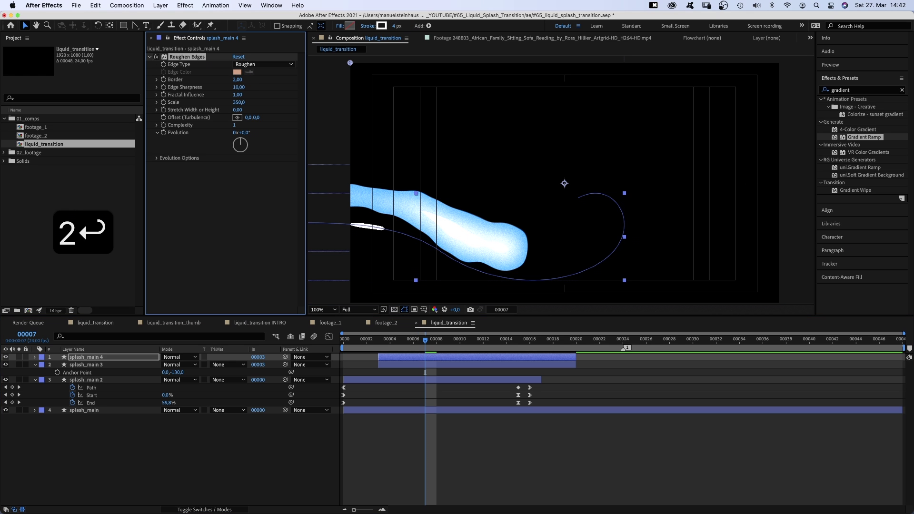
# Duplicate splash_main 3 and splash_main 4, place both copies at the top of the layer stack and shift them to start on frame 6
pyautogui.keyDown('shift'); pyautogui.click(91, 364); pyautogui.keyUp('shift')
pyautogui.press('super+d')
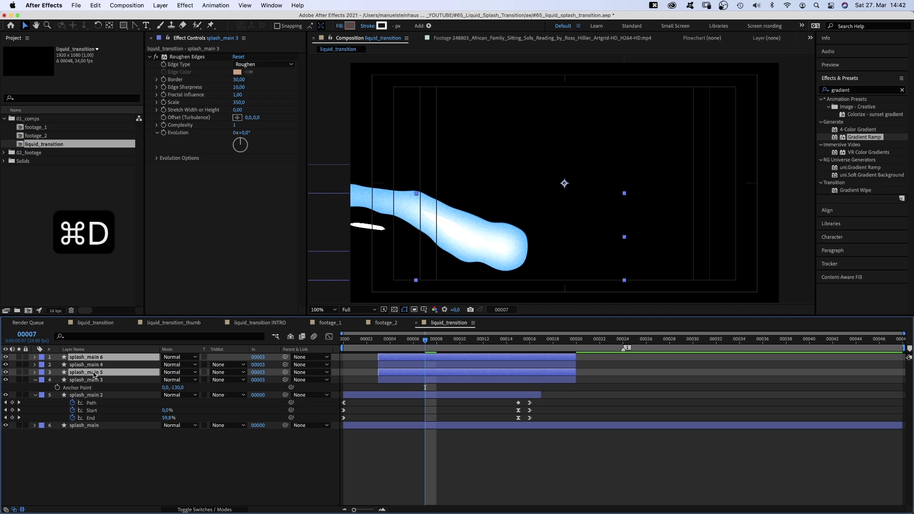
pyautogui.moveTo(94, 375); pyautogui.dragTo(94, 366)
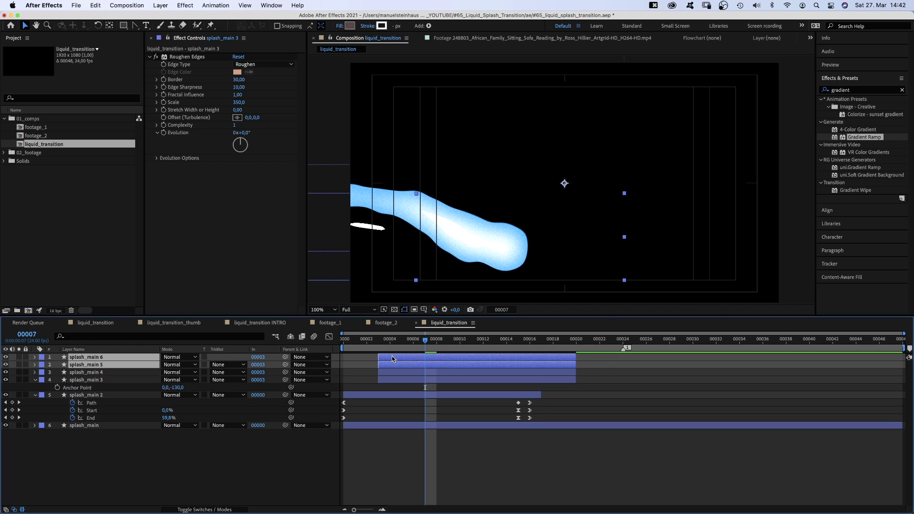
pyautogui.moveTo(392, 358); pyautogui.dragTo(420, 360)
# Set the vertical Anchor Point value of splash_main 5 and splash_main 6 to 100 and preview the animation up to frame 13
pyautogui.press('a')
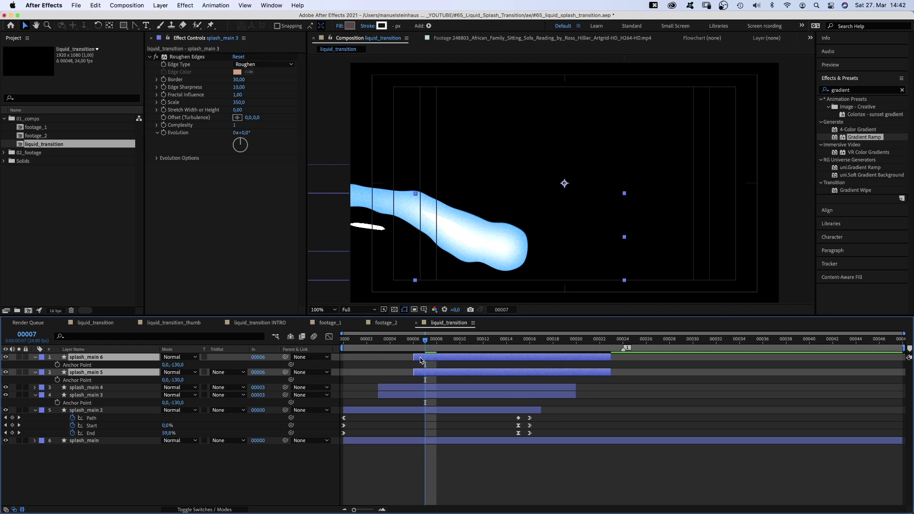
pyautogui.write('100')
pyautogui.press('Return')
pyautogui.moveTo(455, 342); pyautogui.dragTo(495, 341)
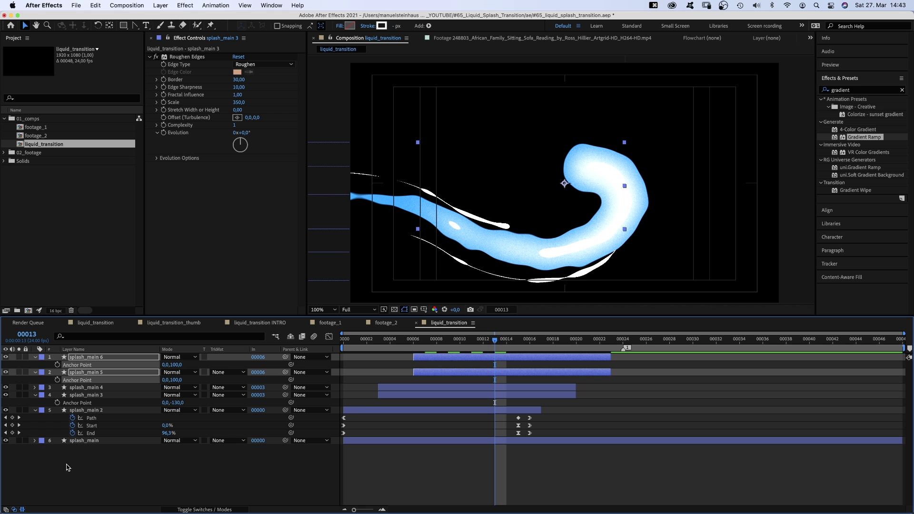
# Duplicate the splash_main layer, move the copy to the top of the stack and remove its Gradient Ramp effect
pyautogui.click(85, 459)
pyautogui.click(86, 441)
pyautogui.press('super+d')
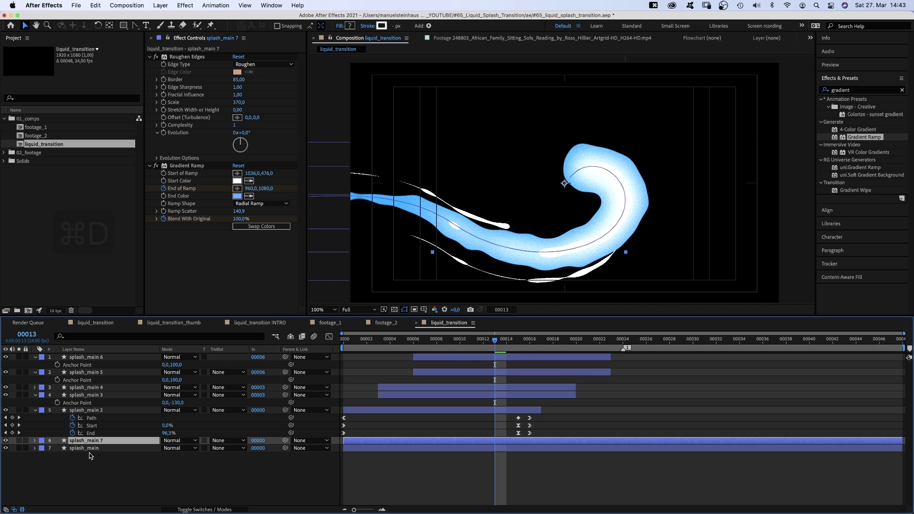
pyautogui.moveTo(89, 442); pyautogui.dragTo(95, 358)
pyautogui.click(182, 166)
pyautogui.press('BackSpace')
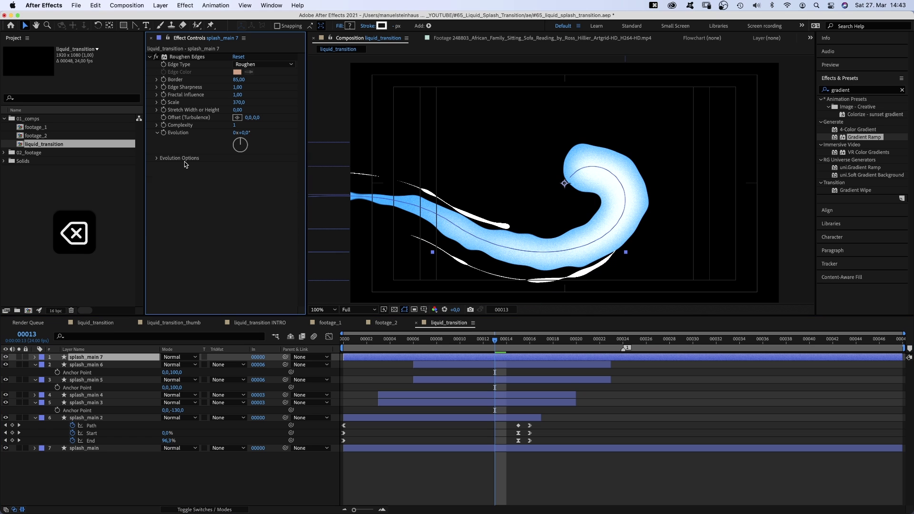
# Turn off the layer styles of splash_main 7 and delete Shape 1 from its contents
pyautogui.click(35, 357)
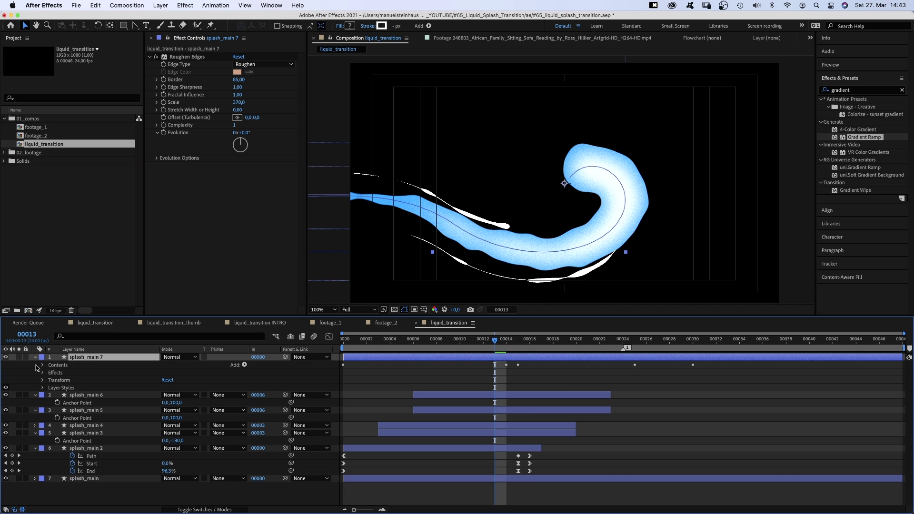
pyautogui.click(6, 387)
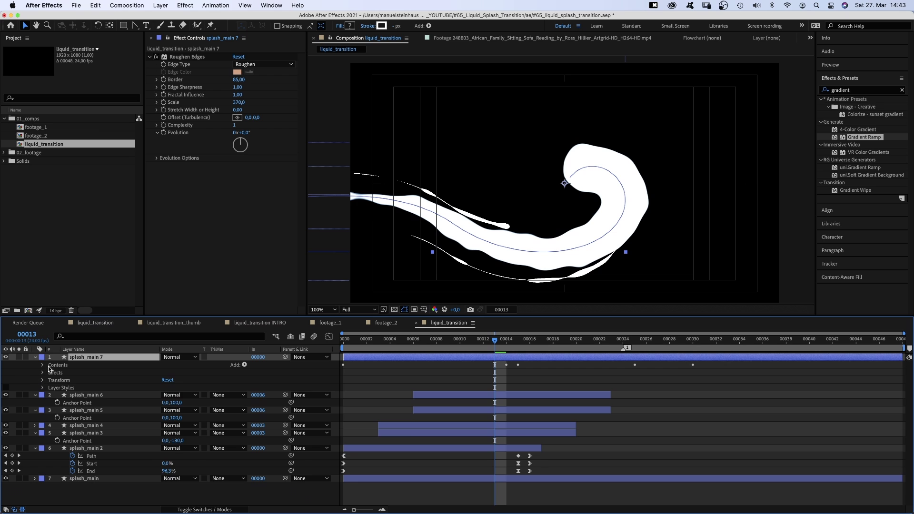
pyautogui.click(42, 365)
pyautogui.click(58, 380)
pyautogui.press('BackSpace')
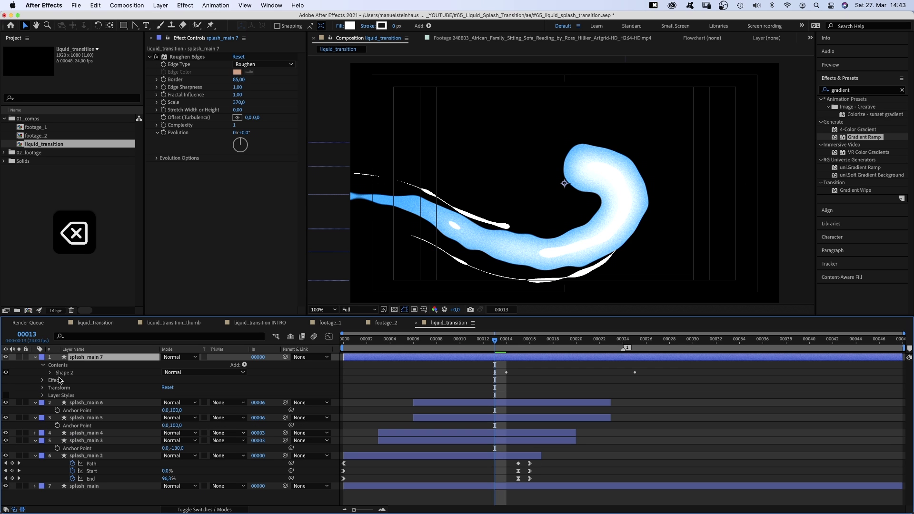
# Set the fill of Shape 2 in splash_main 7 to None and its stroke width to 4 px
pyautogui.click(63, 374)
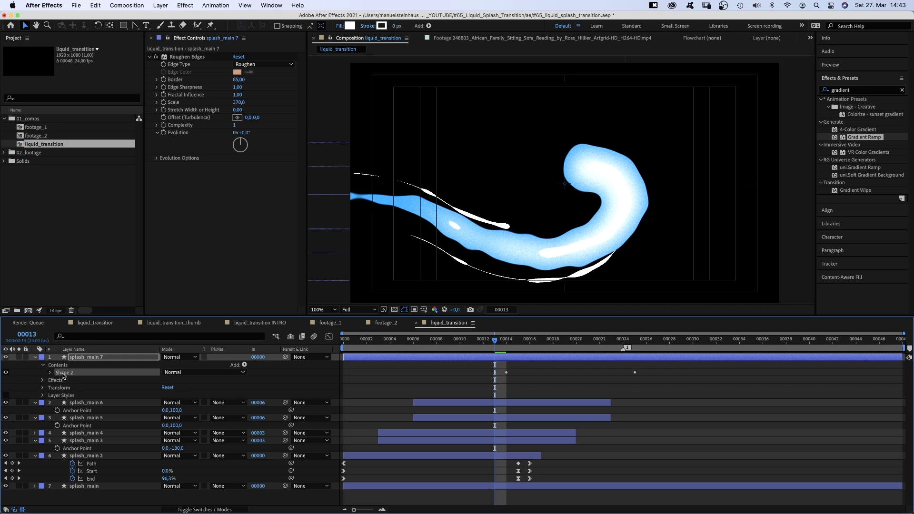
pyautogui.click(340, 27)
pyautogui.click(404, 205)
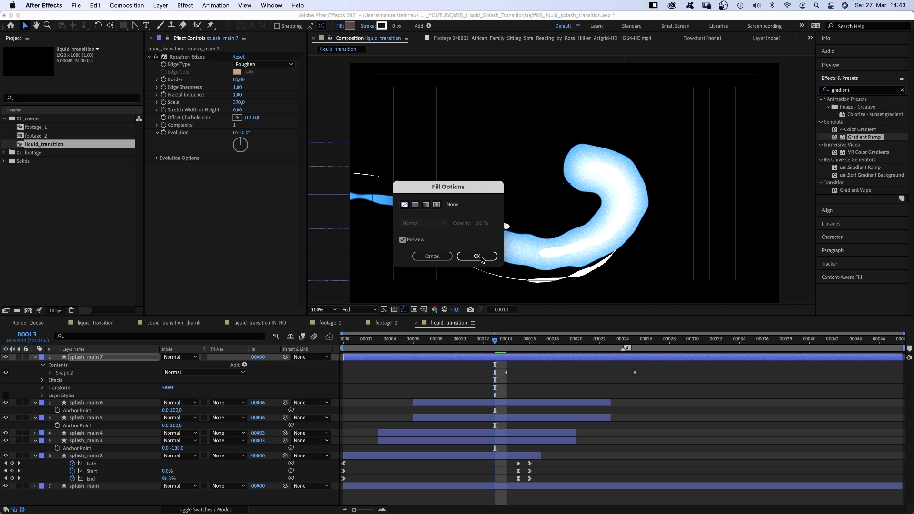
pyautogui.click(477, 256)
pyautogui.click(393, 26)
pyautogui.write('4')
pyautogui.press('Return')
# Set the Roughen Edges Border of splash_main 7 to 2 and its Scale to 150
pyautogui.click(236, 80)
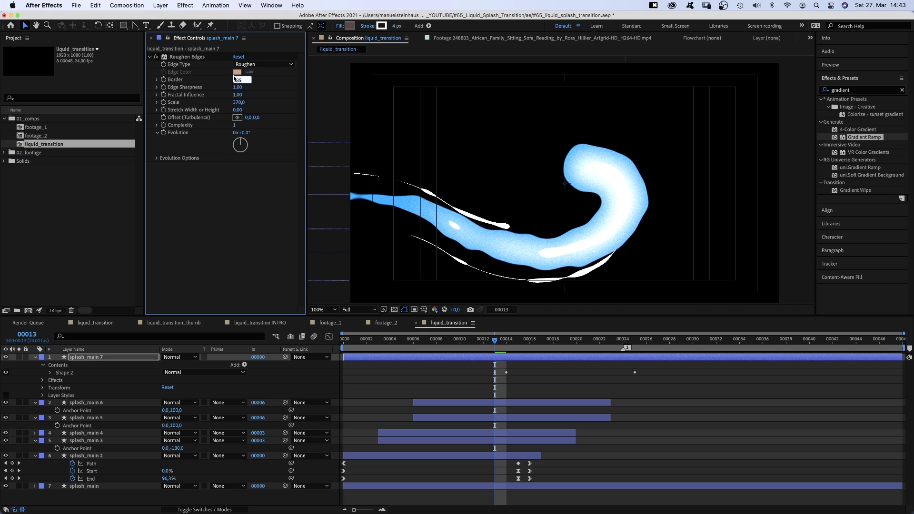
pyautogui.write('2')
pyautogui.press('Return')
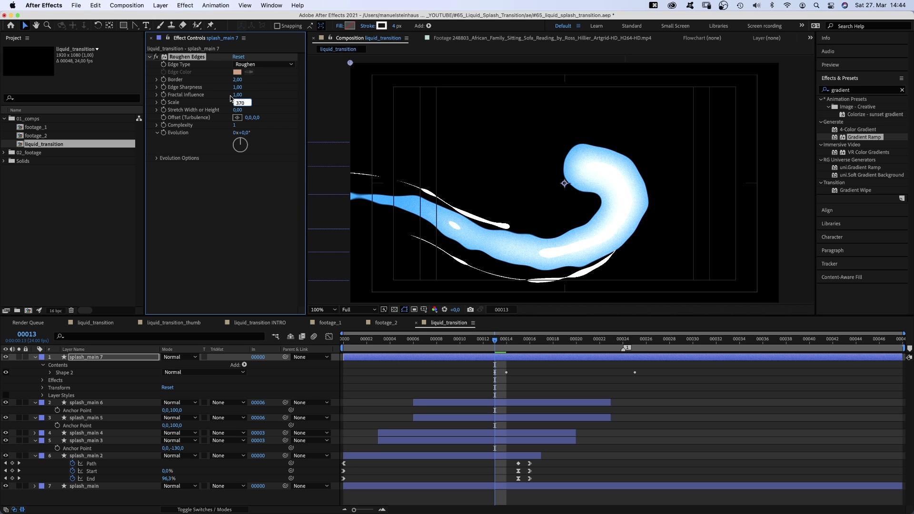
pyautogui.write('150')
pyautogui.press('Return')
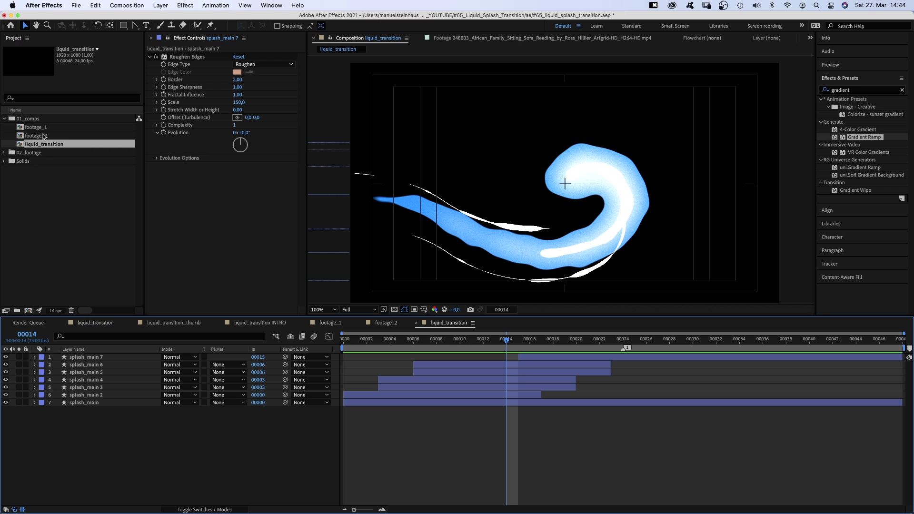
# Add footage_1 beneath all splash layers and footage_2 above them, with footage_2 starting on frame 24
pyautogui.moveTo(38, 128); pyautogui.dragTo(84, 432)
pyautogui.moveTo(36, 136); pyautogui.dragTo(83, 174)
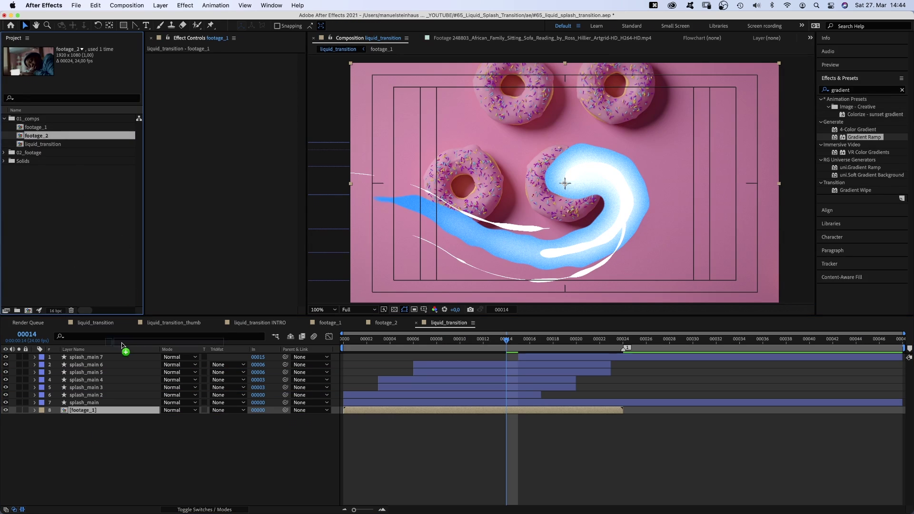
pyautogui.moveTo(122, 352); pyautogui.dragTo(123, 358)
pyautogui.moveTo(408, 363); pyautogui.dragTo(638, 364)
# Duplicate the splash_main layer, move the copy above footage_2 and trim its start to frame 13
pyautogui.click(100, 450)
pyautogui.click(85, 410)
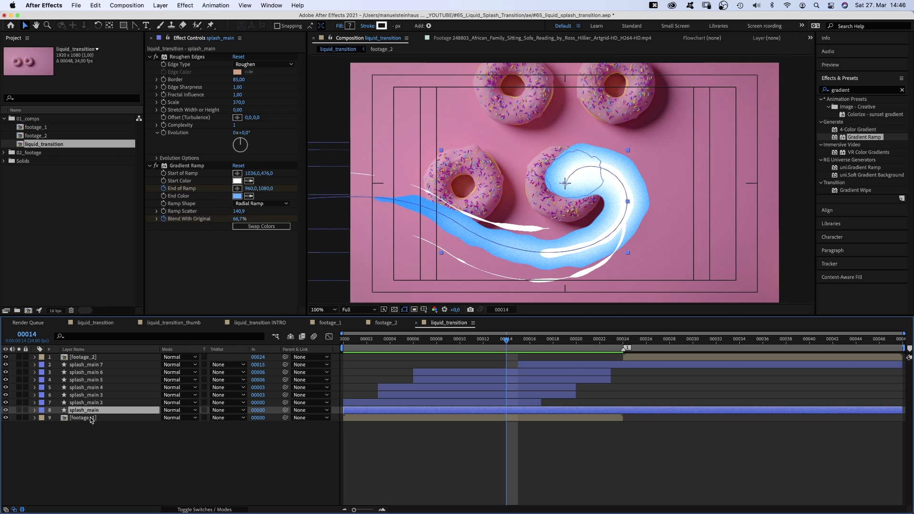
pyautogui.press('super+d')
pyautogui.moveTo(87, 412); pyautogui.dragTo(87, 356)
pyautogui.moveTo(343, 357); pyautogui.dragTo(495, 341)
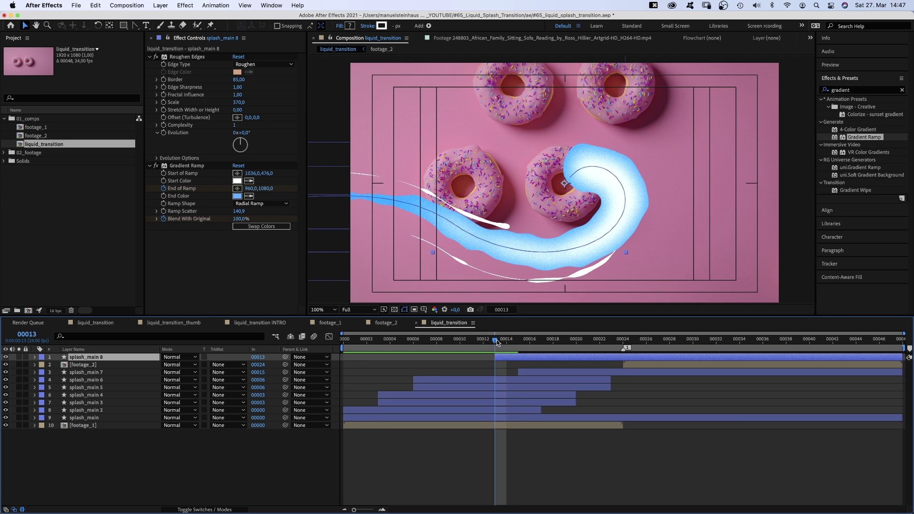
# Rename the splash_main 8 layer as splash_mask
pyautogui.click(34, 357)
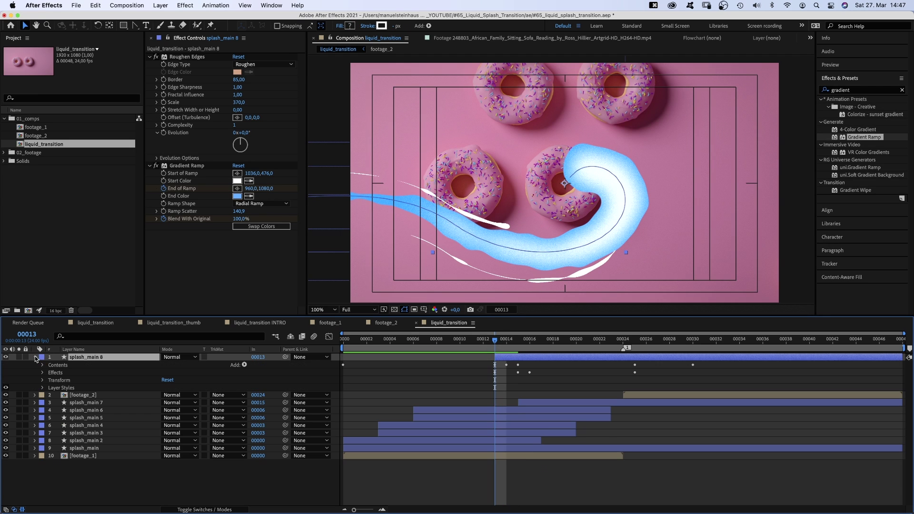
pyautogui.press('Return')
pyautogui.press('BackSpace')
pyautogui.press('BackSpace')
pyautogui.press('BackSpace')
pyautogui.press('BackSpace')
pyautogui.press('BackSpace')
pyautogui.press('BackSpace')
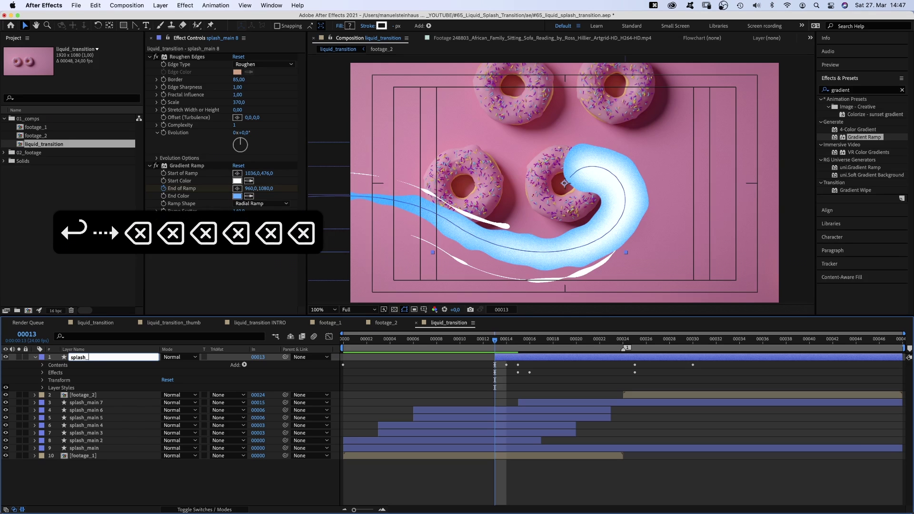
pyautogui.write('mask')
pyautogui.press('Return')
# Delete Shape 1 from the contents of splash_mask
pyautogui.click(43, 365)
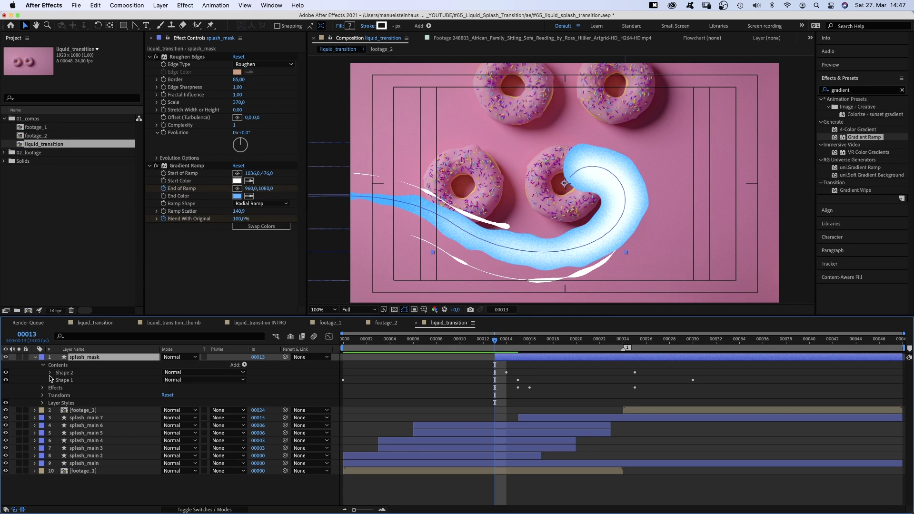
pyautogui.click(63, 380)
pyautogui.press('BackSpace')
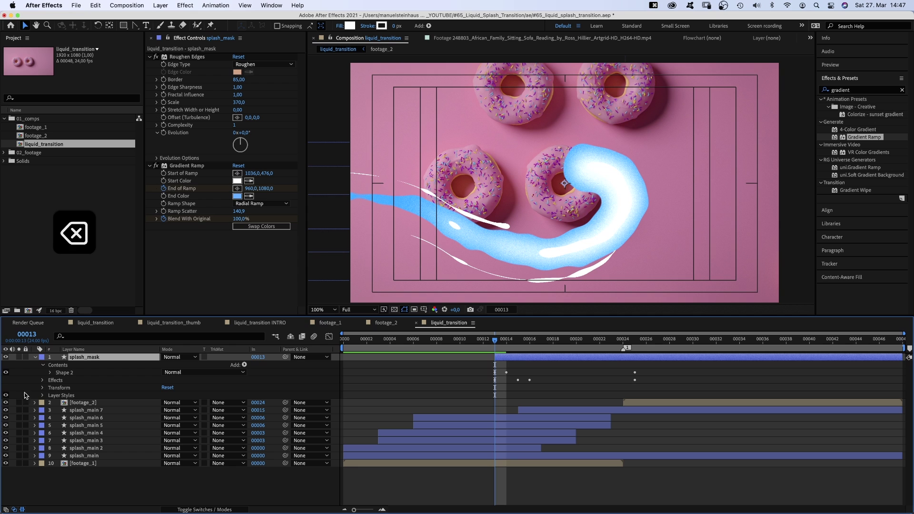
# Remove the Gradient Ramp effect from splash_mask and move the layer so it starts on frame 24
pyautogui.click(181, 166)
pyautogui.press('BackSpace')
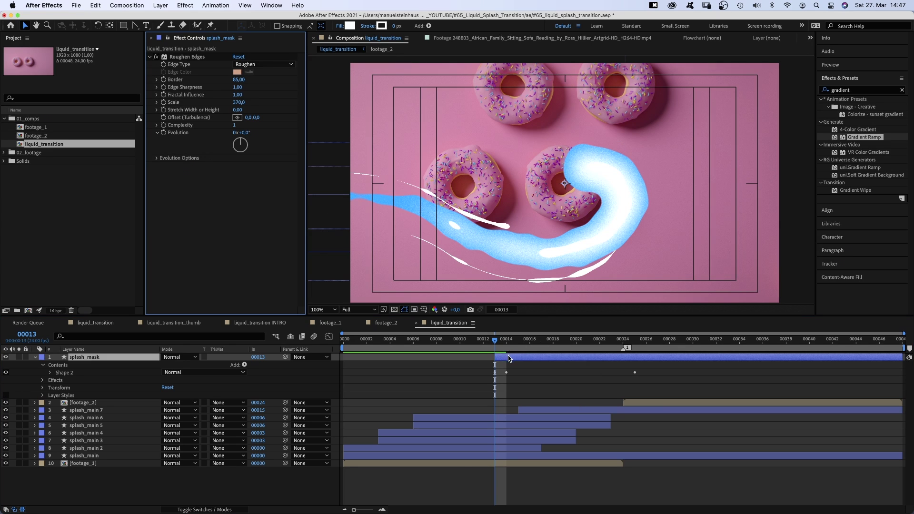
pyautogui.moveTo(508, 359); pyautogui.dragTo(669, 340)
pyautogui.click(623, 342)
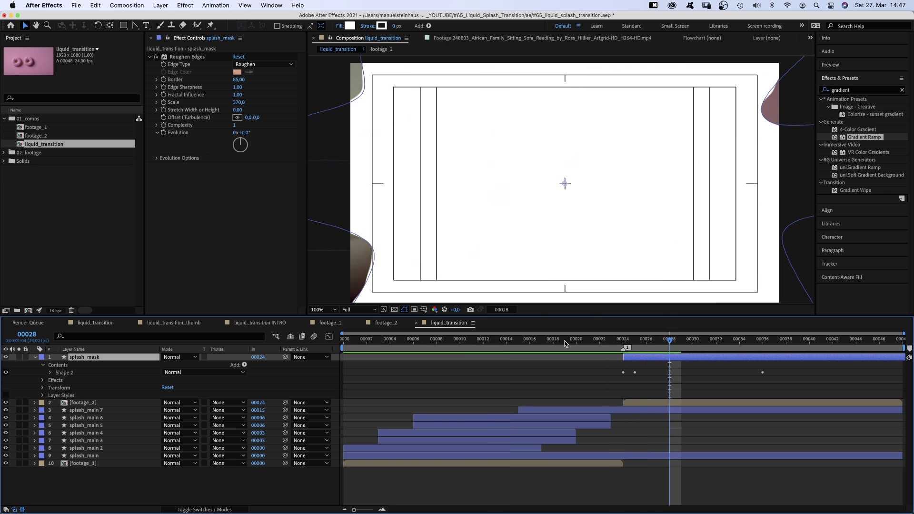
# Set footage_2's track matte to Luma Matte using splash_mask
pyautogui.click(220, 403)
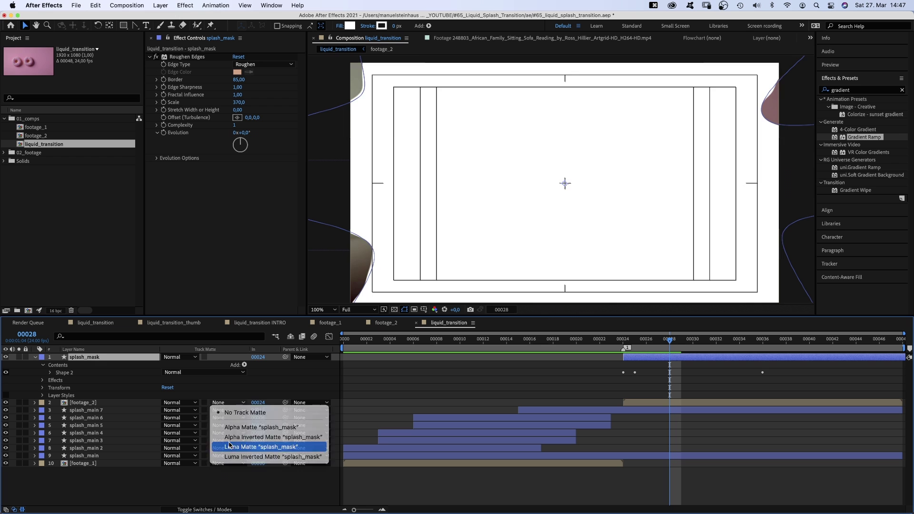
pyautogui.click(238, 445)
pyautogui.moveTo(665, 341); pyautogui.dragTo(635, 340)
# Rename the splash_main 7 layer, which begins on frame 15, as splash_outline
pyautogui.click(584, 410)
pyautogui.moveTo(578, 342); pyautogui.dragTo(518, 341)
pyautogui.press('Return')
pyautogui.press('Right')
pyautogui.press('BackSpace')
pyautogui.press('BackSpace')
pyautogui.press('BackSpace')
pyautogui.press('BackSpace')
pyautogui.press('BackSpace')
pyautogui.press('BackSpace')
pyautogui.write('outline')
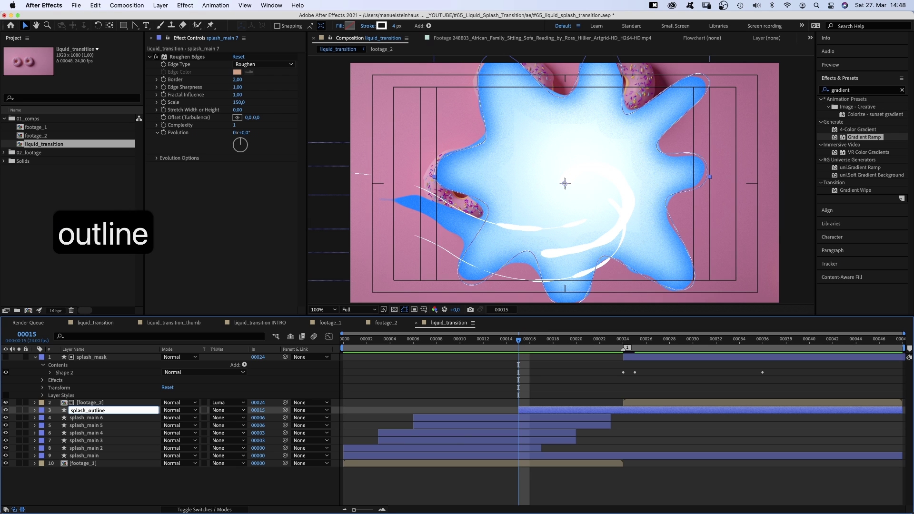
pyautogui.press('Return')
# Duplicate splash_outline, place the copy above splash_mask and move it to start on frame 26
pyautogui.press('super+d')
pyautogui.moveTo(85, 414); pyautogui.dragTo(98, 355)
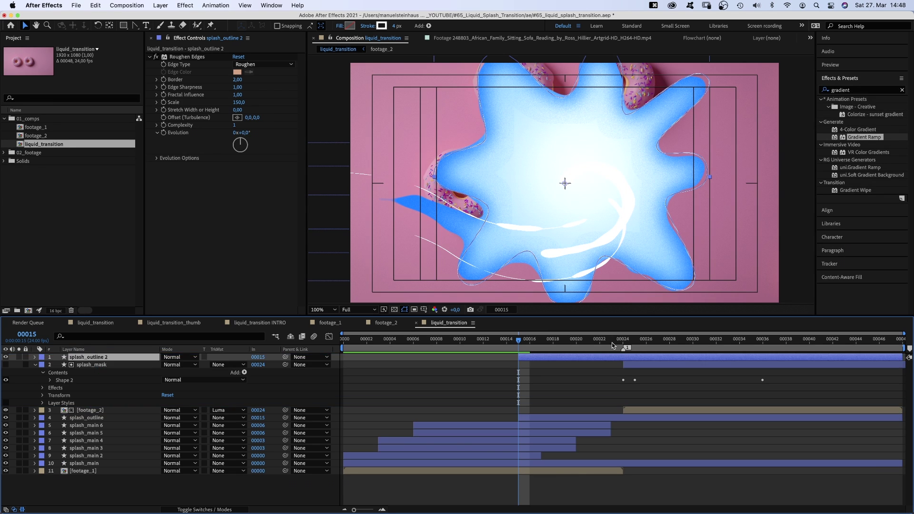
pyautogui.click(632, 341)
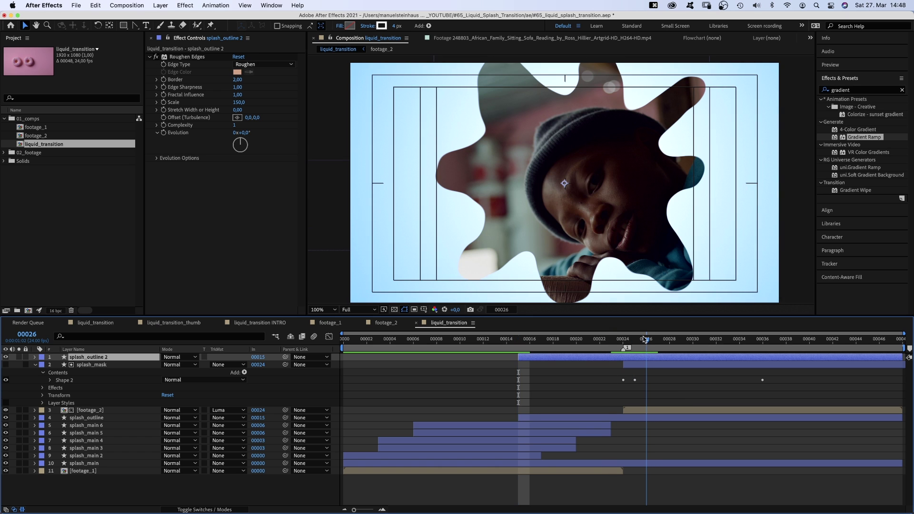
pyautogui.moveTo(552, 363); pyautogui.dragTo(652, 362)
pyautogui.press('space')
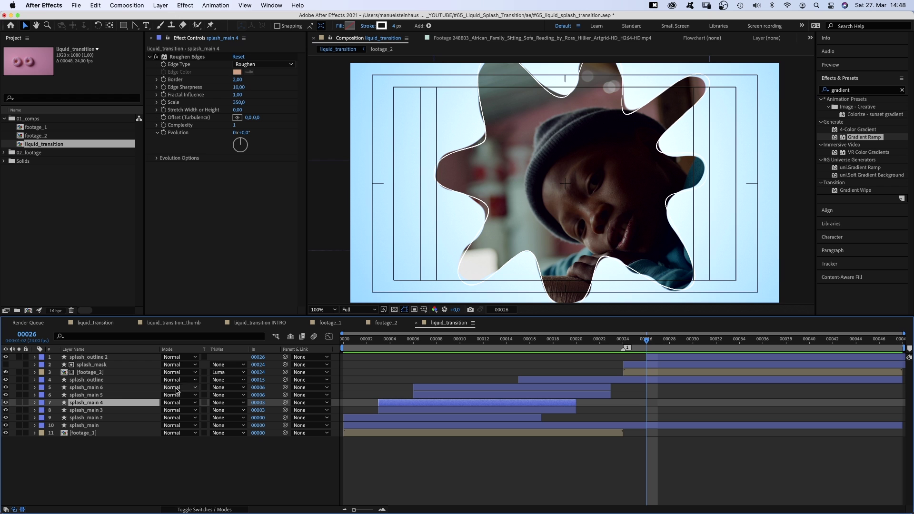
# Duplicate splash_main 4, move the copy above all layers and give it an Orange label
pyautogui.moveTo(404, 340); pyautogui.dragTo(431, 333)
pyautogui.press('super+d')
pyautogui.moveTo(93, 403); pyautogui.dragTo(95, 354)
pyautogui.click(41, 357)
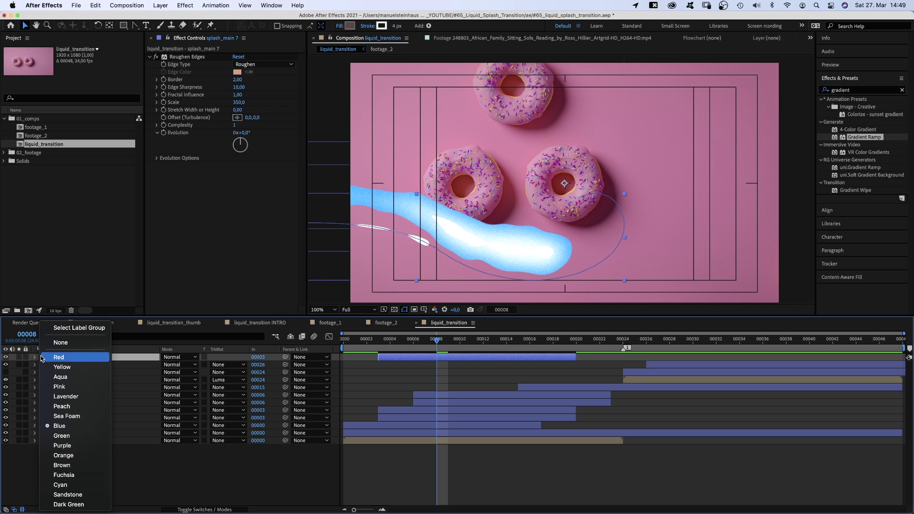
pyautogui.click(60, 455)
# Rename the orange-labelled copy at the head of the layer stack as splash
pyautogui.press('Return')
pyautogui.press('Right')
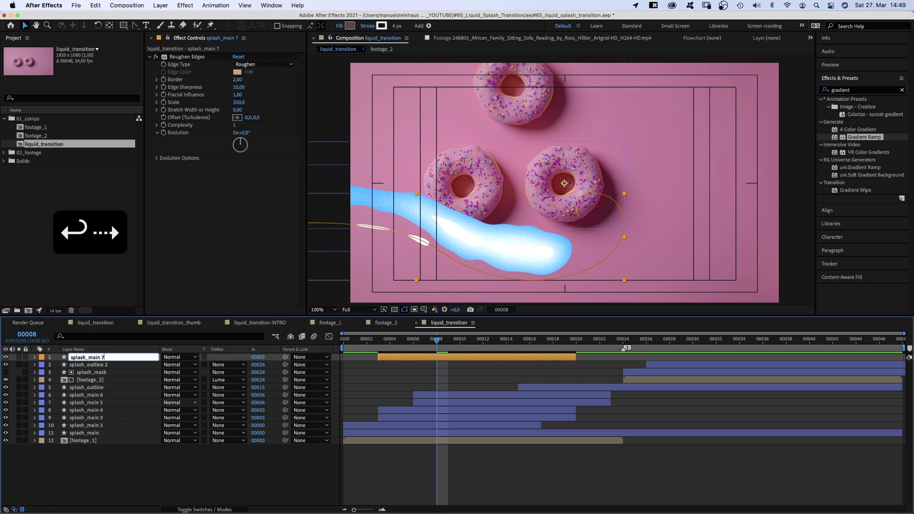
pyautogui.press('BackSpace')
pyautogui.press('BackSpace')
pyautogui.press('BackSpace')
pyautogui.press('BackSpace')
pyautogui.press('BackSpace')
pyautogui.press('BackSpace')
pyautogui.press('BackSpace')
pyautogui.press('Return')
# Remove all Path, Start and End keyframes from the splash layer and expand its contents
pyautogui.press('u')
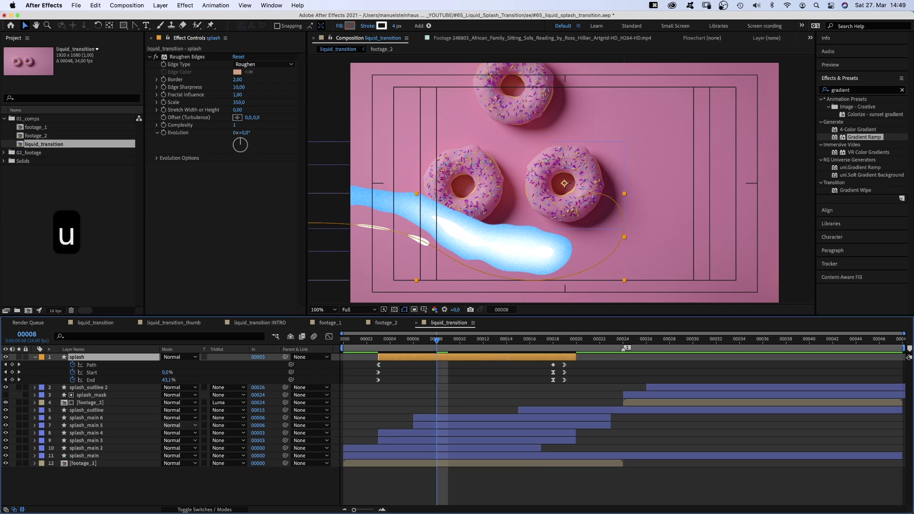
pyautogui.moveTo(72, 364); pyautogui.dragTo(73, 380)
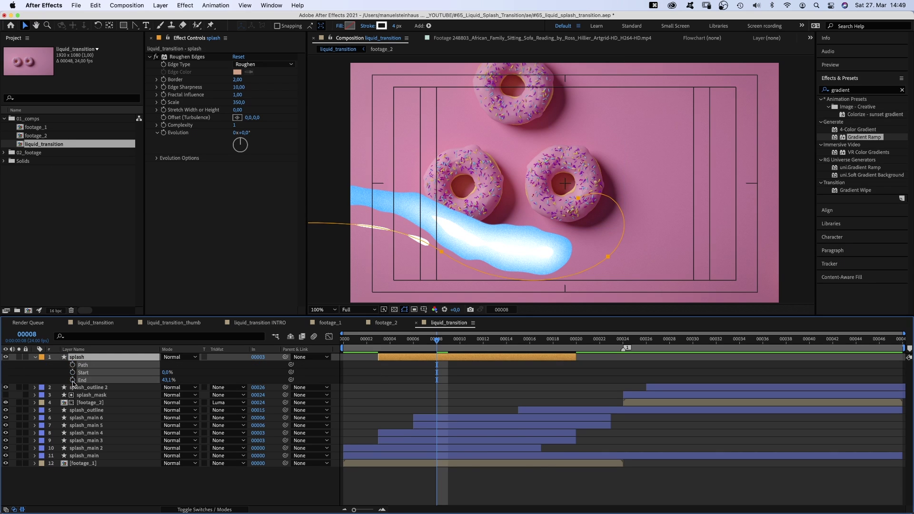
pyautogui.click(35, 356)
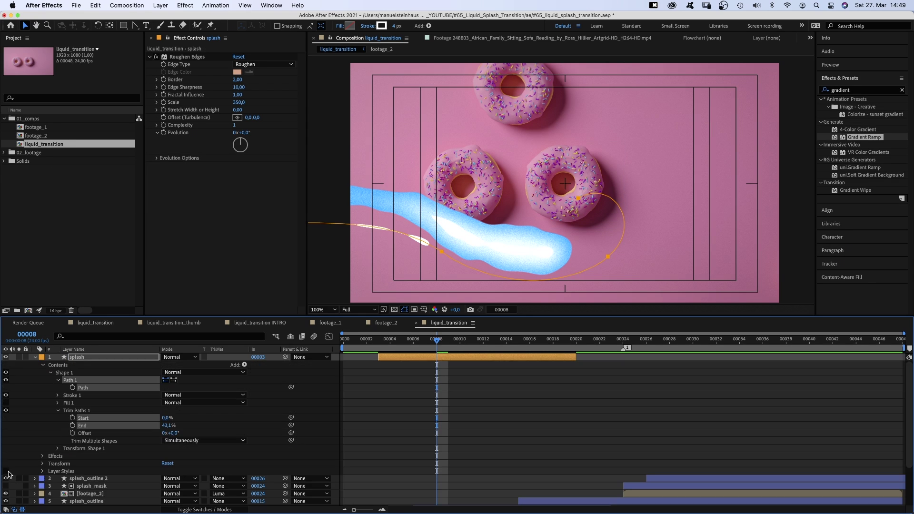
# Turn on layer styles for the splash layer and review its Inner Shadow settings
pyautogui.click(43, 471)
pyautogui.click(50, 486)
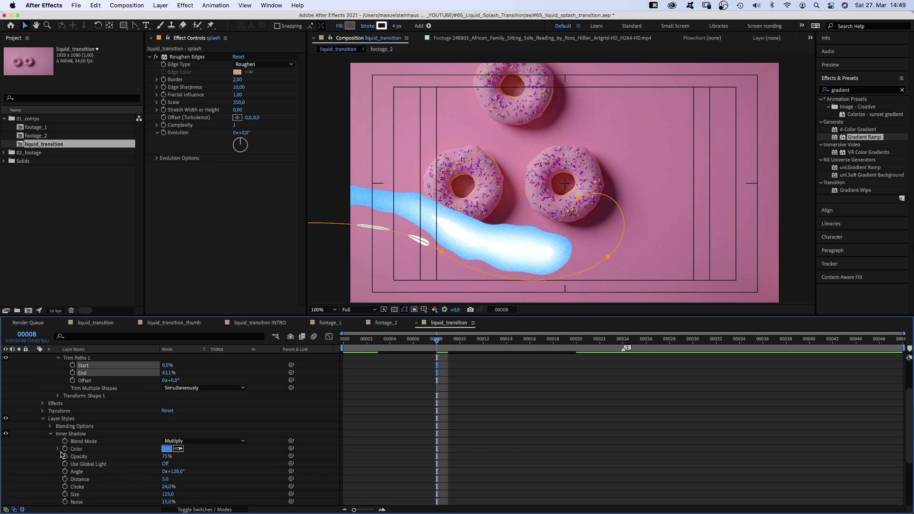
pyautogui.click(43, 419)
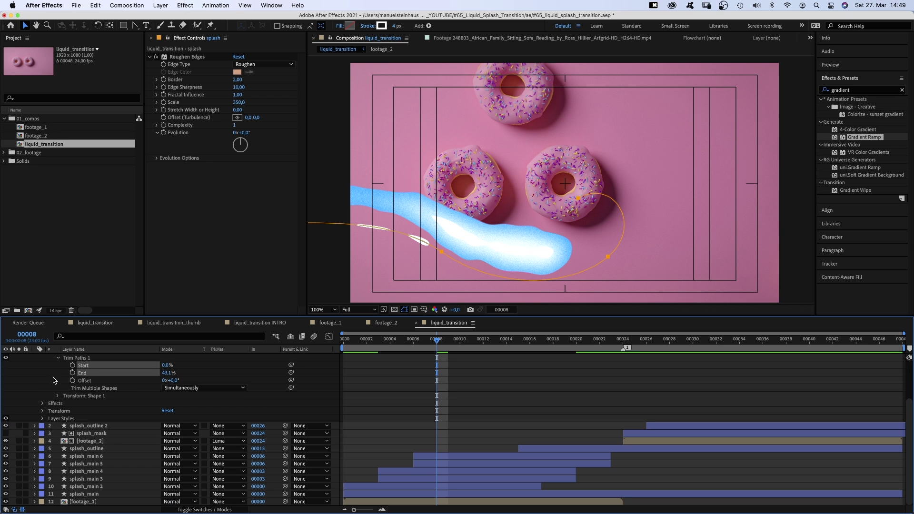
pyautogui.scroll(3, 895, 399)
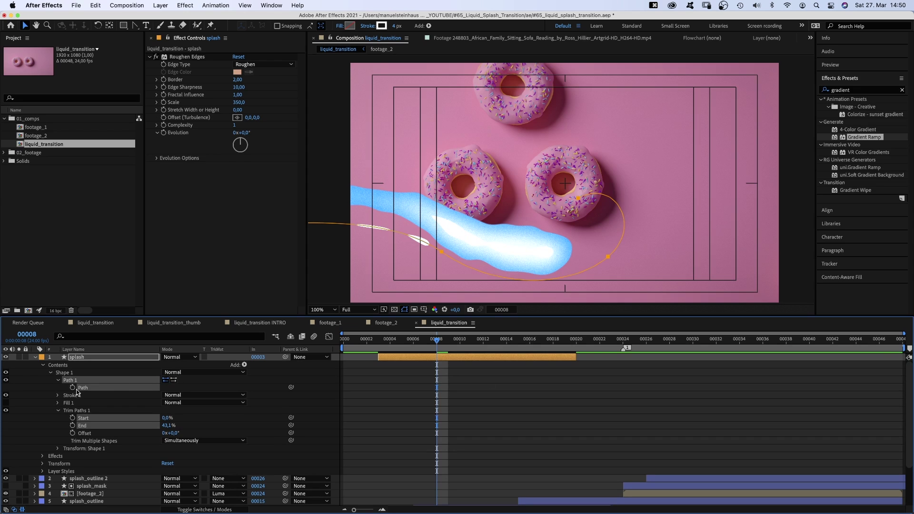
# Reduce the splash path to two points and run it in a slight curve from the composition centre to beyond the lower-right corner of the frame
pyautogui.moveTo(608, 256); pyautogui.dragTo(725, 238)
pyautogui.click(551, 220)
pyautogui.press('BackSpace')
pyautogui.press('BackSpace')
pyautogui.moveTo(318, 195); pyautogui.dragTo(564, 184)
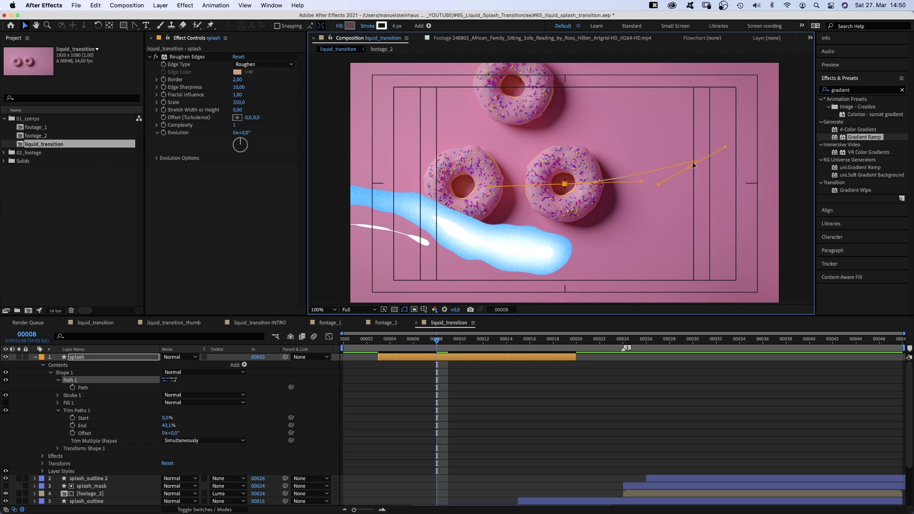
pyautogui.moveTo(690, 164); pyautogui.dragTo(745, 289)
pyautogui.scroll(-1, 744, 290)
pyautogui.moveTo(634, 246); pyautogui.dragTo(682, 274)
pyautogui.moveTo(600, 180); pyautogui.dragTo(579, 211)
# Add Trim Paths Start and End keyframes to the splash layer at frame 12, with End at 0%
pyautogui.moveTo(438, 340); pyautogui.dragTo(483, 341)
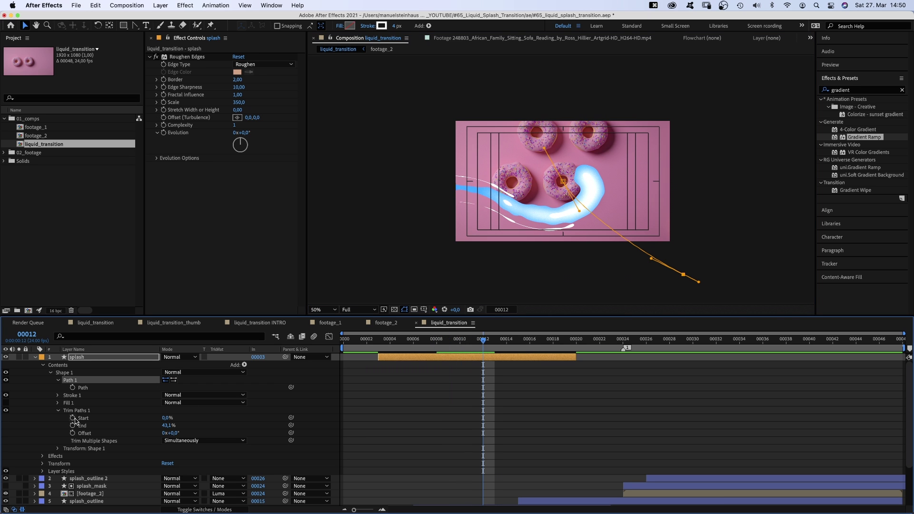
pyautogui.click(73, 418)
pyautogui.click(73, 426)
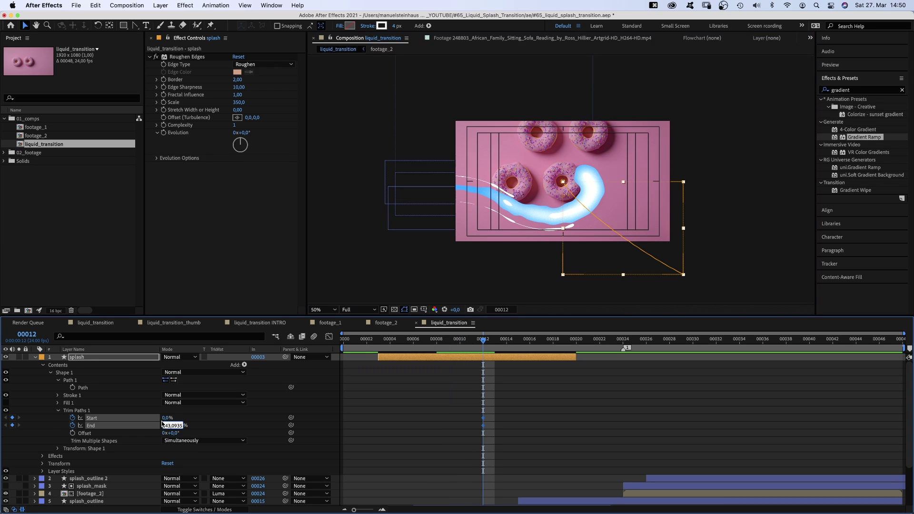
pyautogui.write('0')
pyautogui.press('Return')
# Keyframe the splash layer's Trim Paths at frame 17, keeping Start at 0% and setting End to 100%
pyautogui.moveTo(498, 340); pyautogui.dragTo(541, 340)
pyautogui.click(12, 417)
pyautogui.moveTo(167, 425); pyautogui.dragTo(451, 369)
# Keyframe the splash layer's Trim Paths Start to 100% at frame 21
pyautogui.press('pagedown')
pyautogui.press('pagedown')
pyautogui.press('pagedown')
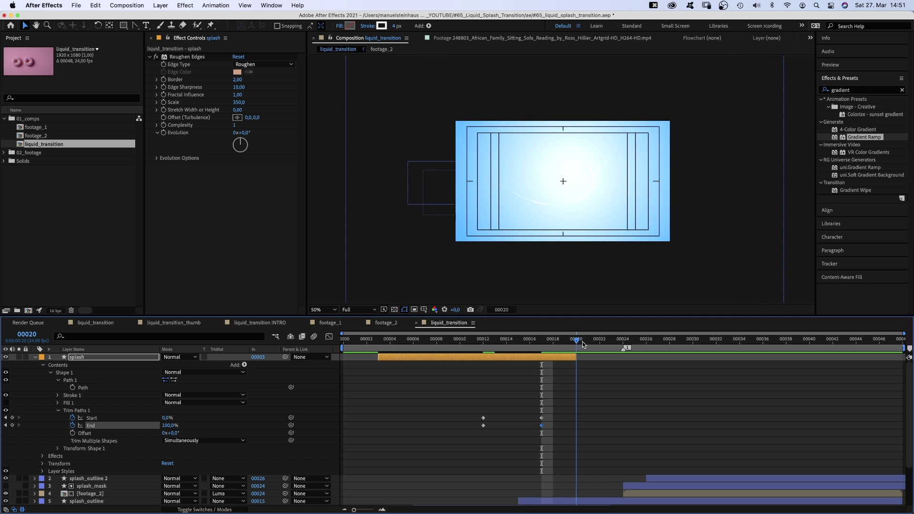
pyautogui.moveTo(174, 418); pyautogui.dragTo(182, 417)
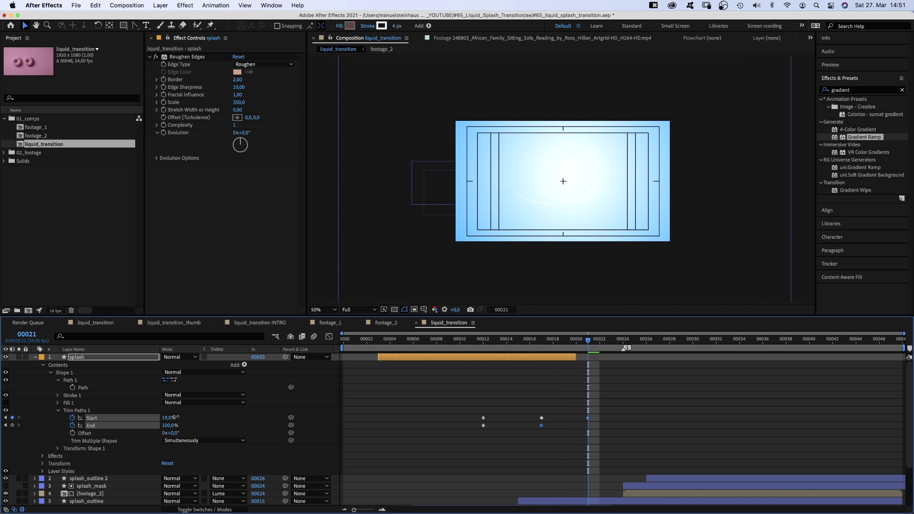
# Trim the splash layer to span frames 12 to 21
pyautogui.click(506, 357)
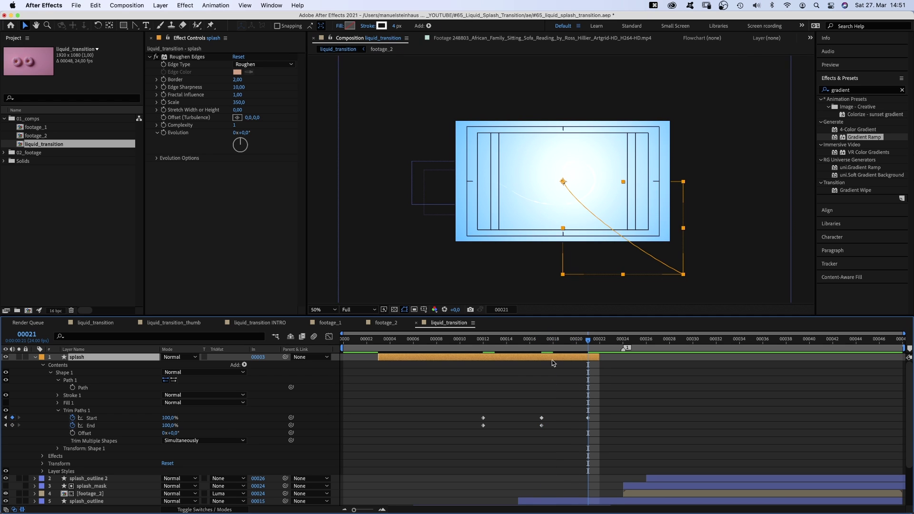
pyautogui.press('k')
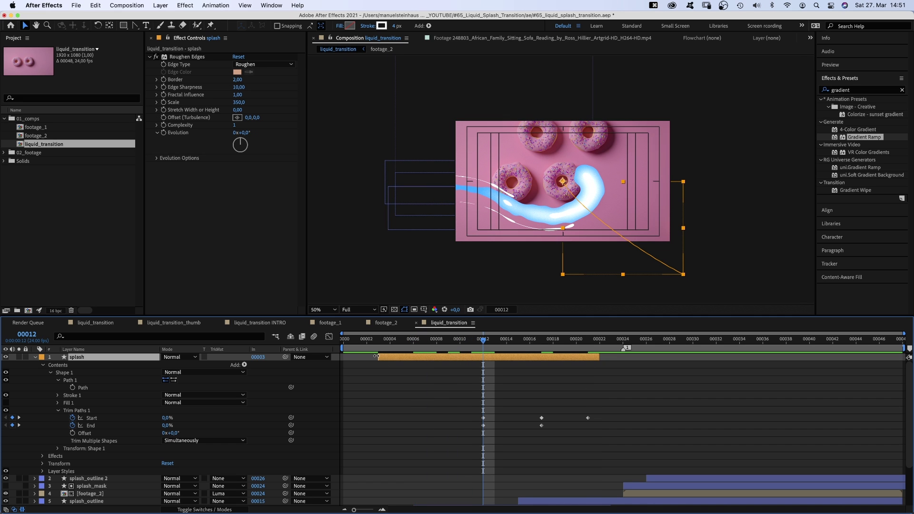
pyautogui.moveTo(377, 356); pyautogui.dragTo(511, 342)
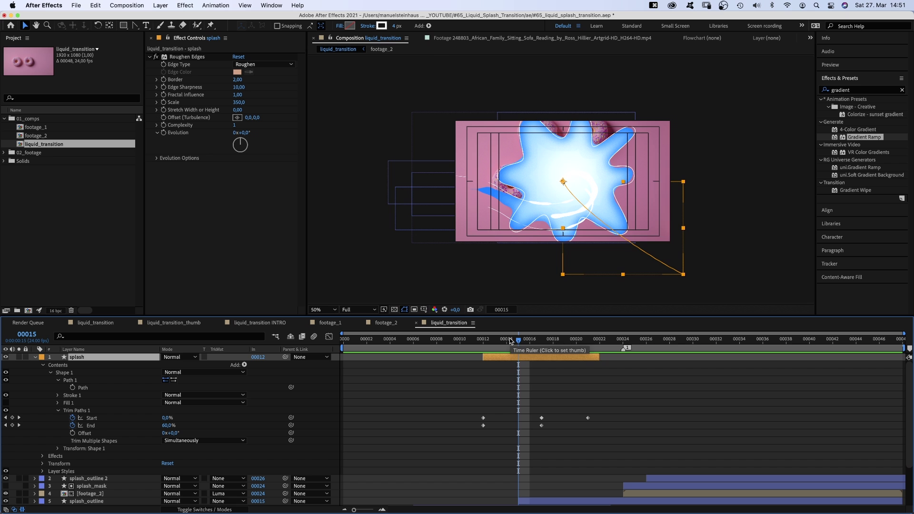
# Set the splash layer's stroke width to 30 px and its Roughen Edges Border to 20
pyautogui.press('.')
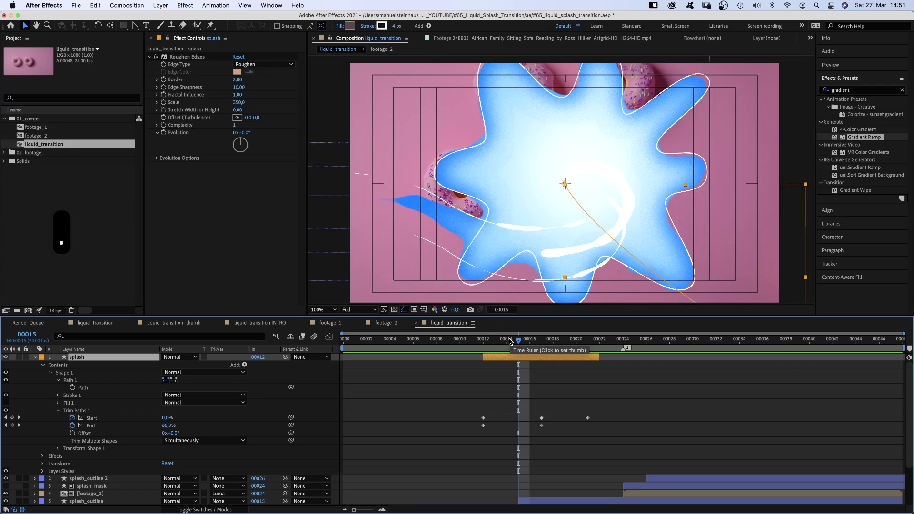
pyautogui.click(395, 27)
pyautogui.write('20')
pyautogui.press('Return')
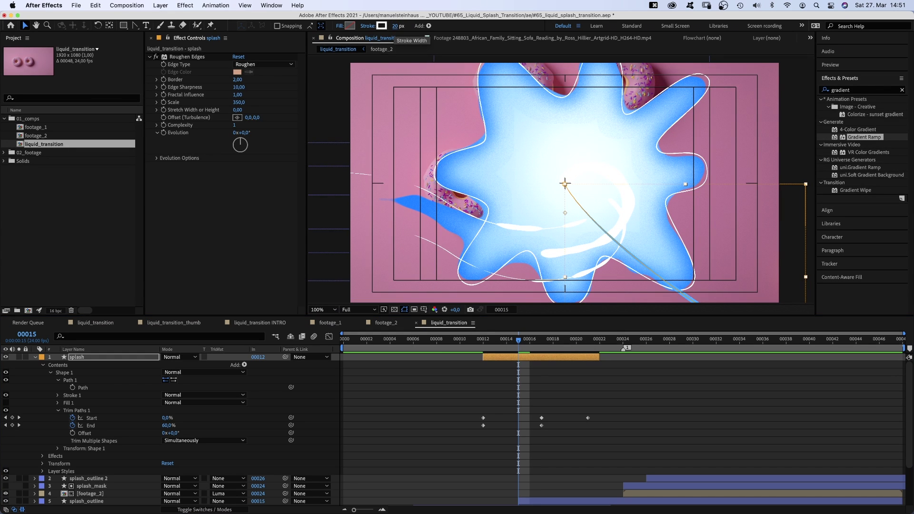
pyautogui.moveTo(237, 80); pyautogui.dragTo(239, 80)
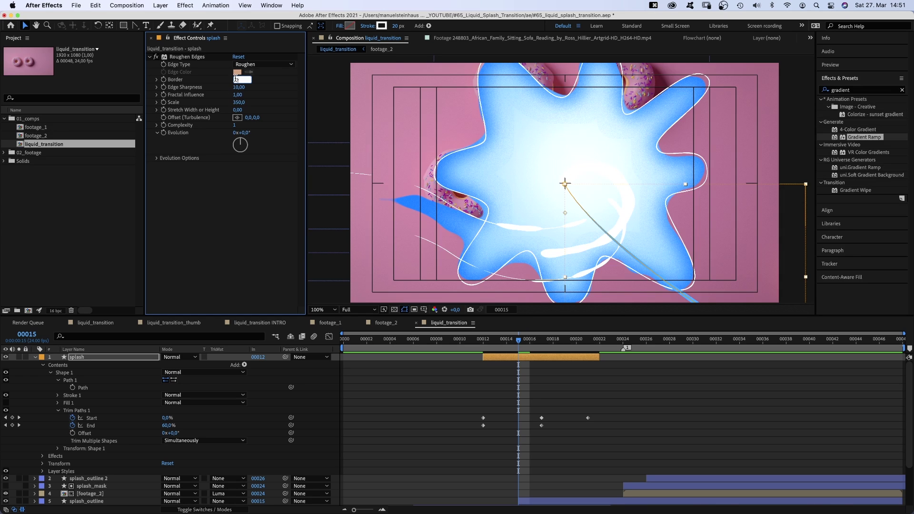
pyautogui.write('20')
pyautogui.press('Return')
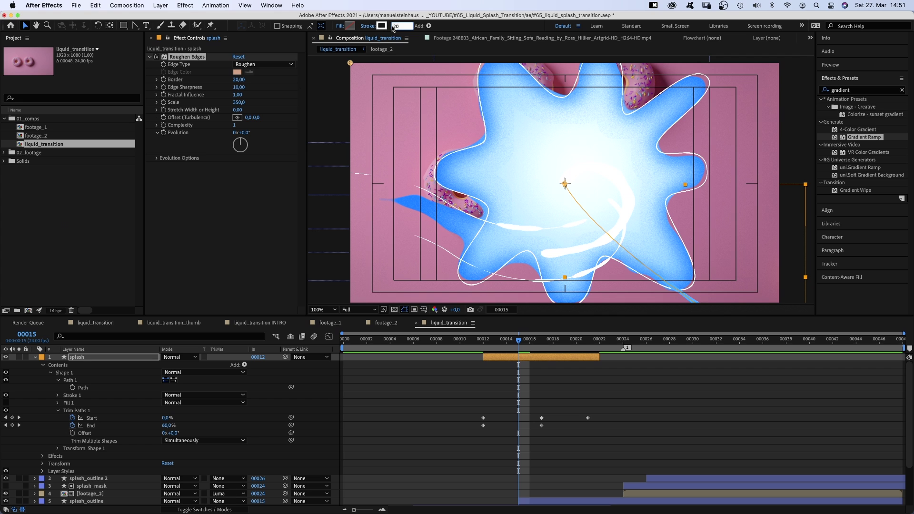
pyautogui.write('30')
pyautogui.press('Return')
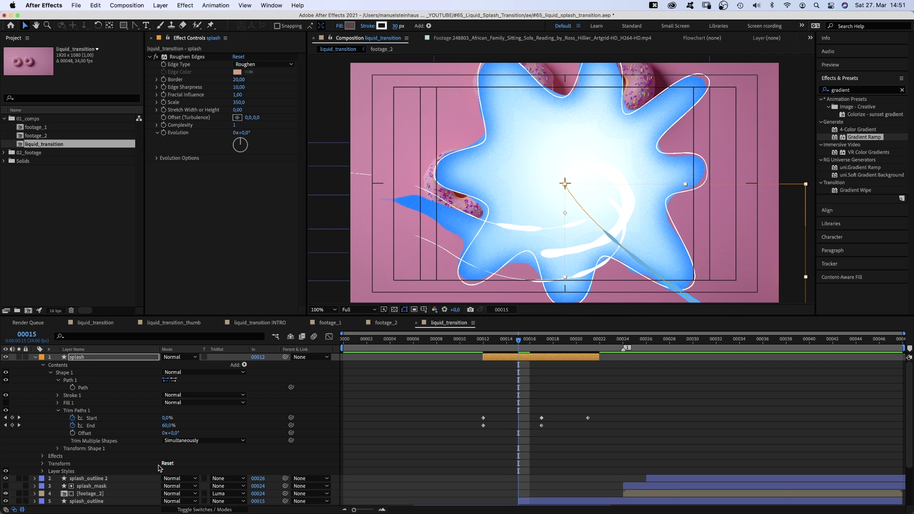
# Set the Inner Shadow size of the splash layer to 25 and scrub through the animation to check it
pyautogui.click(42, 471)
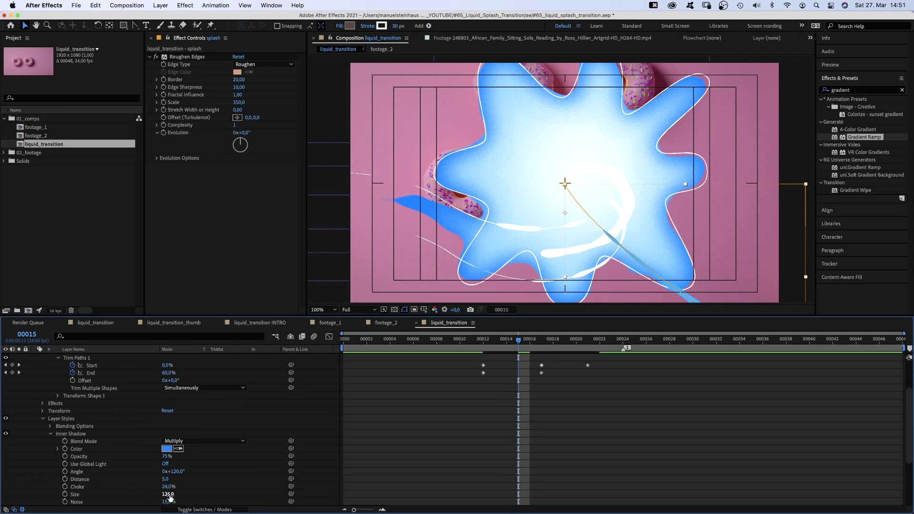
pyautogui.write('25')
pyautogui.press('Return')
pyautogui.click(43, 418)
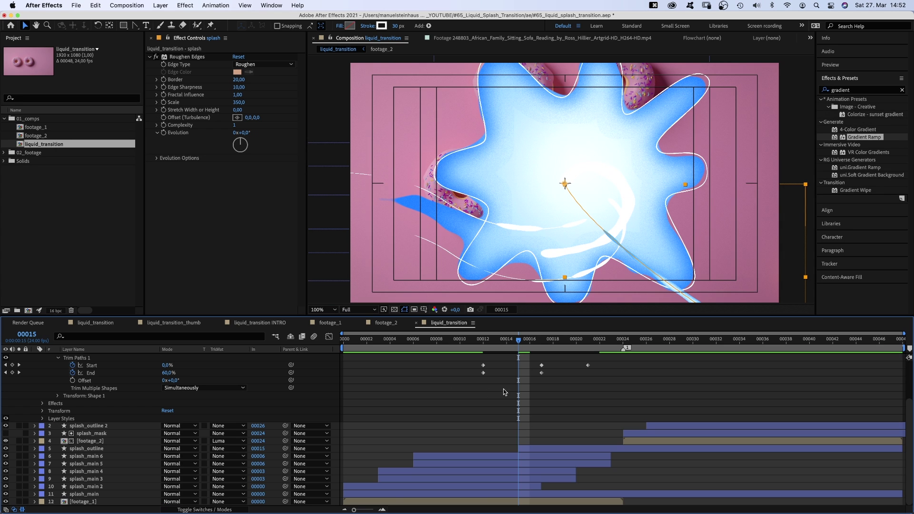
pyautogui.moveTo(908, 404); pyautogui.dragTo(908, 367)
pyautogui.click(528, 419)
pyautogui.click(516, 343)
pyautogui.moveTo(516, 344); pyautogui.dragTo(586, 333)
# Duplicate the splash layer and offset the copy to start on frame 11
pyautogui.click(77, 359)
pyautogui.click(58, 410)
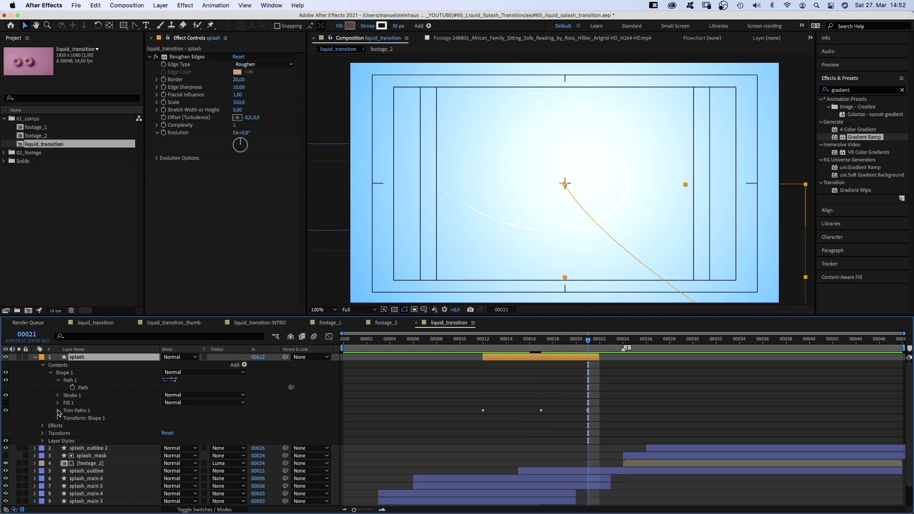
pyautogui.moveTo(586, 343); pyautogui.dragTo(503, 359)
pyautogui.press('super+d')
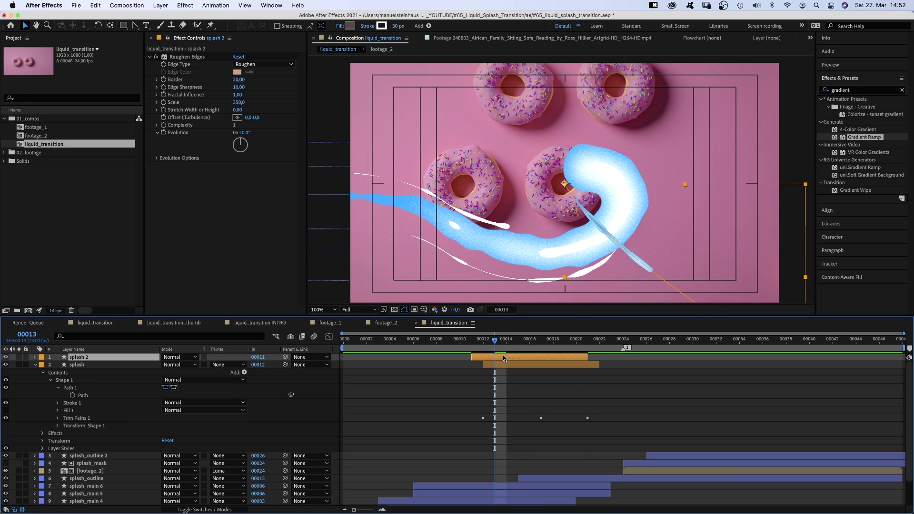
# Reshape the path of the original splash layer to run from the composition centre to beyond the frame's upper-left corner
pyautogui.click(82, 396)
pyautogui.press(',')
pyautogui.moveTo(682, 273); pyautogui.dragTo(463, 185)
pyautogui.moveTo(412, 138); pyautogui.dragTo(429, 101)
pyautogui.moveTo(544, 148); pyautogui.dragTo(582, 218)
# Set the original splash layer's stroke width to 40 px and its Roughen Edges Border to 35
pyautogui.click(398, 26)
pyautogui.write('40')
pyautogui.press('Return')
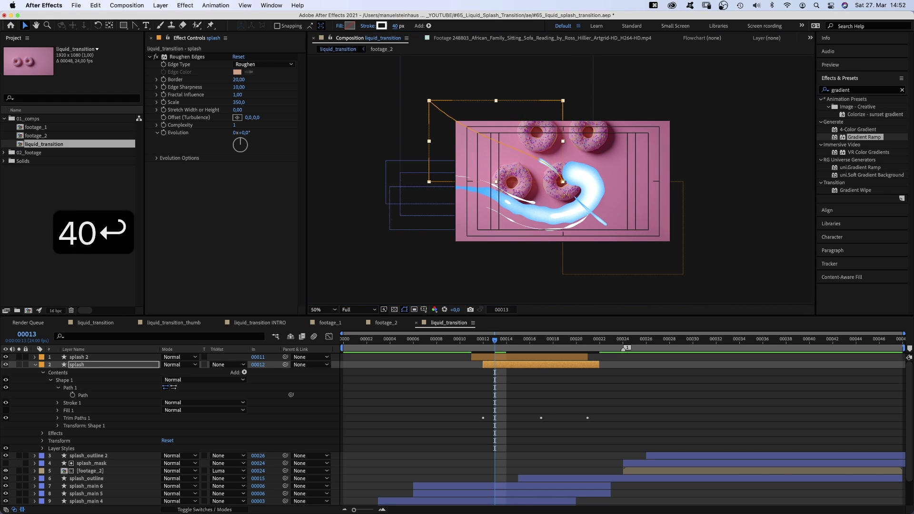
pyautogui.click(235, 79)
pyautogui.write('35')
pyautogui.press('Return')
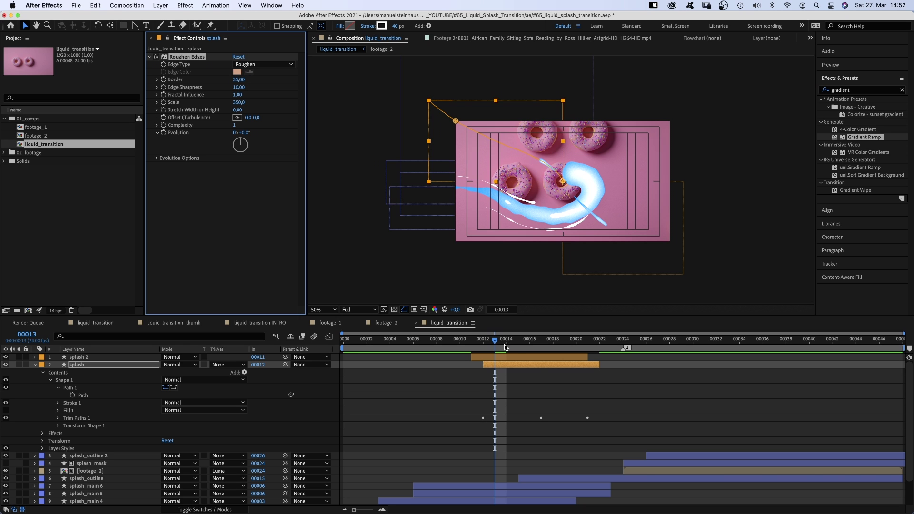
pyautogui.moveTo(499, 341); pyautogui.dragTo(529, 345)
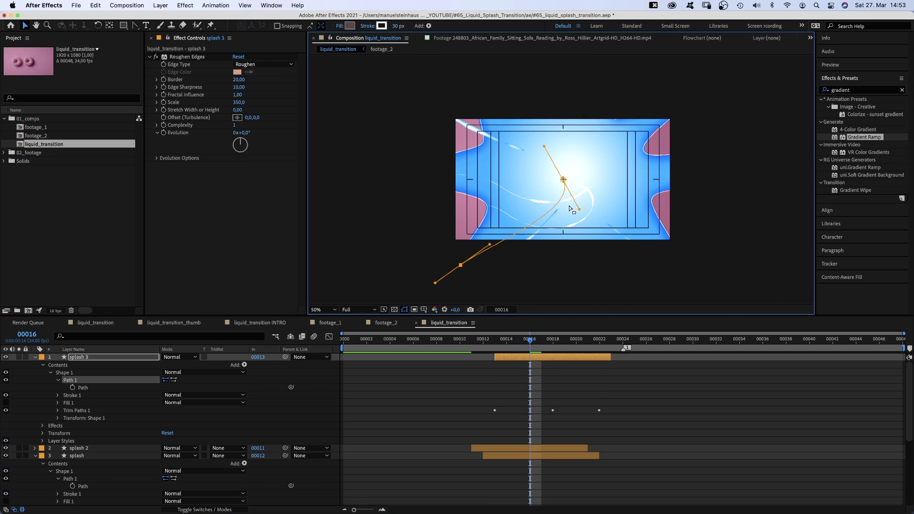
# Set splash 4's stroke width to 25 px and duplicate the layer, starting the copy on frame 13 with its path extending beyond the frame's right edge
pyautogui.click(398, 26)
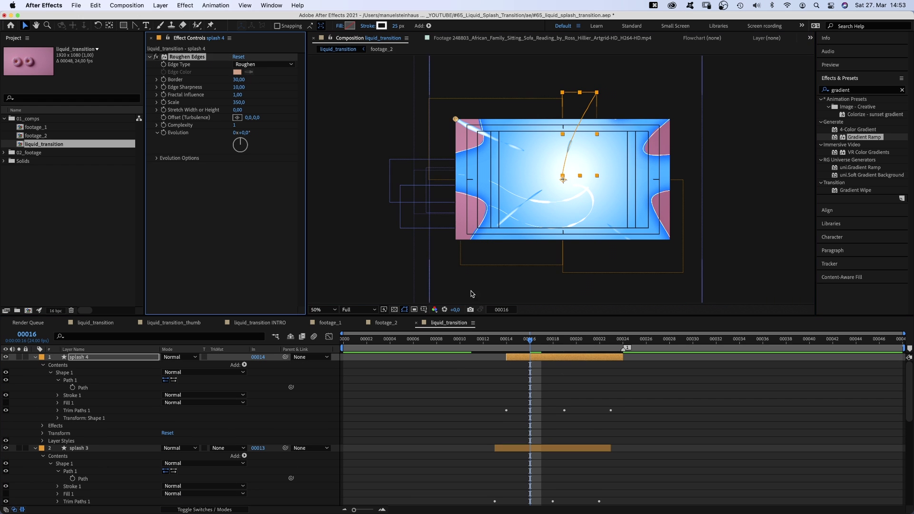
pyautogui.moveTo(552, 340); pyautogui.dragTo(507, 357)
pyautogui.click(35, 357)
pyautogui.click(35, 364)
pyautogui.press('super+d')
pyautogui.click(34, 357)
pyautogui.moveTo(596, 92); pyautogui.dragTo(836, 174)
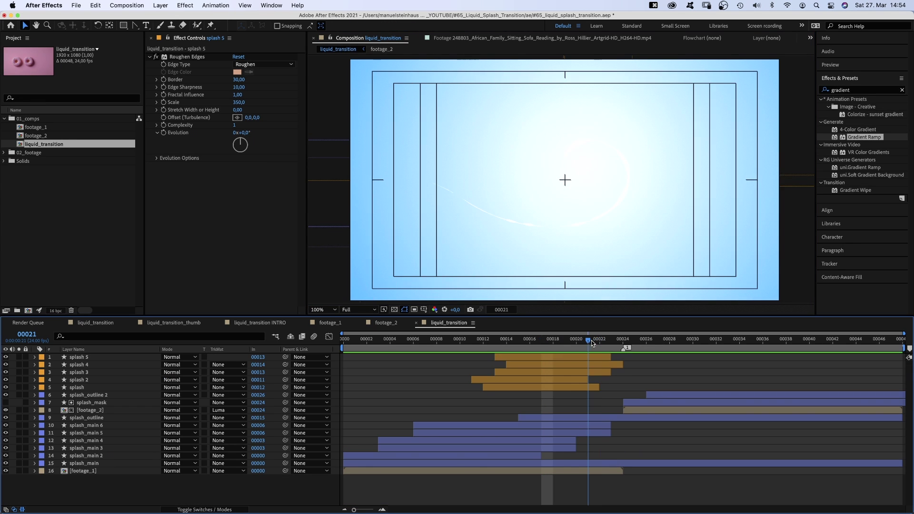
# Duplicate splash 2, move the copy above all other layers and start it on frame 21
pyautogui.moveTo(600, 345); pyautogui.dragTo(591, 339)
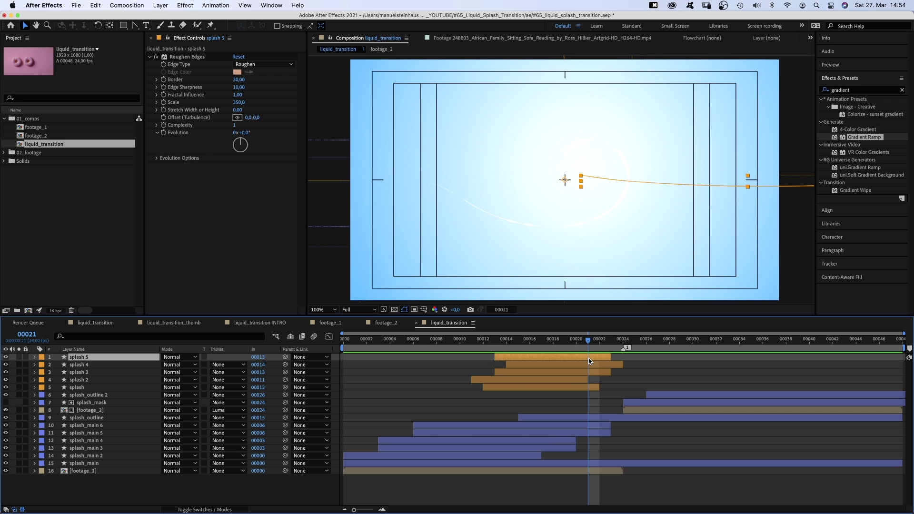
pyautogui.click(576, 379)
pyautogui.press('super+d')
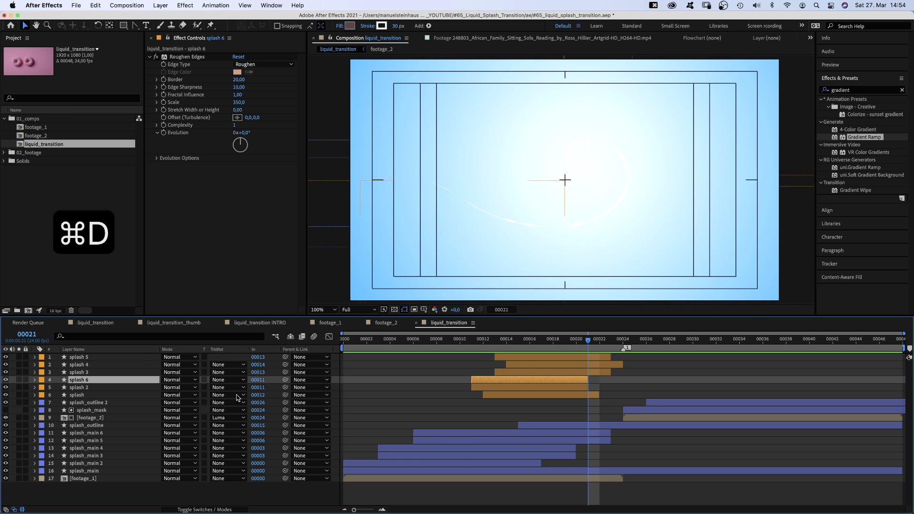
pyautogui.moveTo(83, 383); pyautogui.dragTo(389, 357)
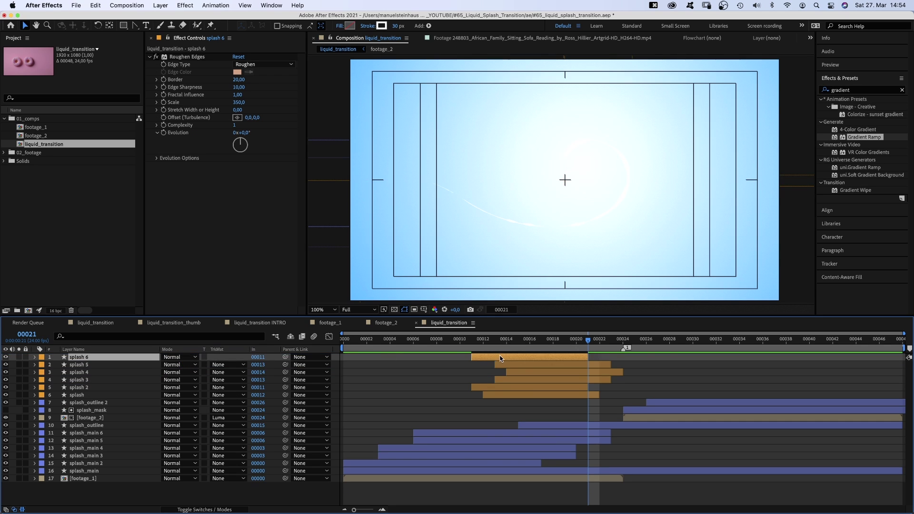
pyautogui.moveTo(602, 355); pyautogui.dragTo(611, 353)
pyautogui.click(35, 357)
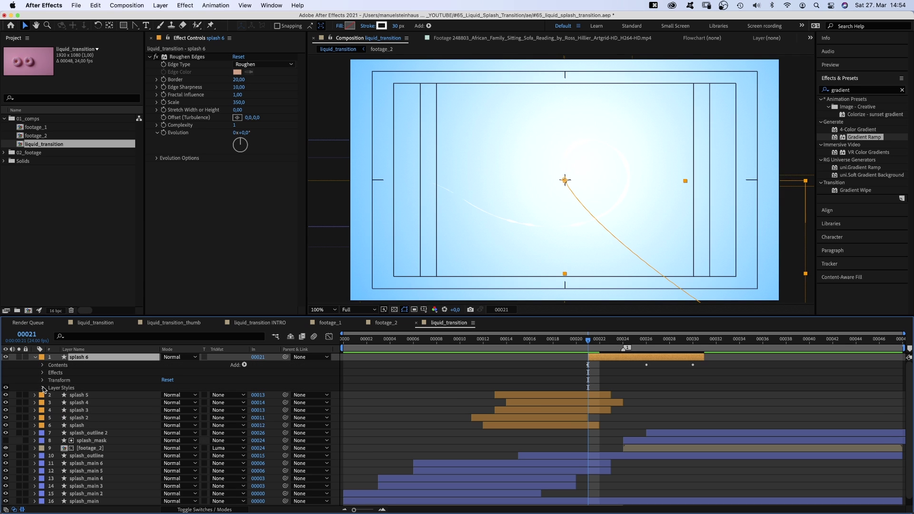
# Duplicate splash 6, start the copy on frame 20 and redirect its path from the composition centre towards the frame's upper-left corner
pyautogui.moveTo(592, 341)
pyautogui.mouseDown()
pyautogui.moveTo(646, 345)
pyautogui.moveTo(600, 356)
pyautogui.mouseUp()
pyautogui.press('u')
pyautogui.press('super+d')
pyautogui.press(',')
pyautogui.click(35, 357)
pyautogui.click(42, 365)
pyautogui.click(81, 388)
pyautogui.moveTo(683, 272); pyautogui.dragTo(458, 119)
# Duplicate splash 7, start the copy on frame 22 and redirect its path to the lower left beyond the frame's bottom edge
pyautogui.moveTo(646, 341); pyautogui.dragTo(659, 356)
pyautogui.press('super+d')
pyautogui.click(35, 365)
pyautogui.doubleClick(420, 122)
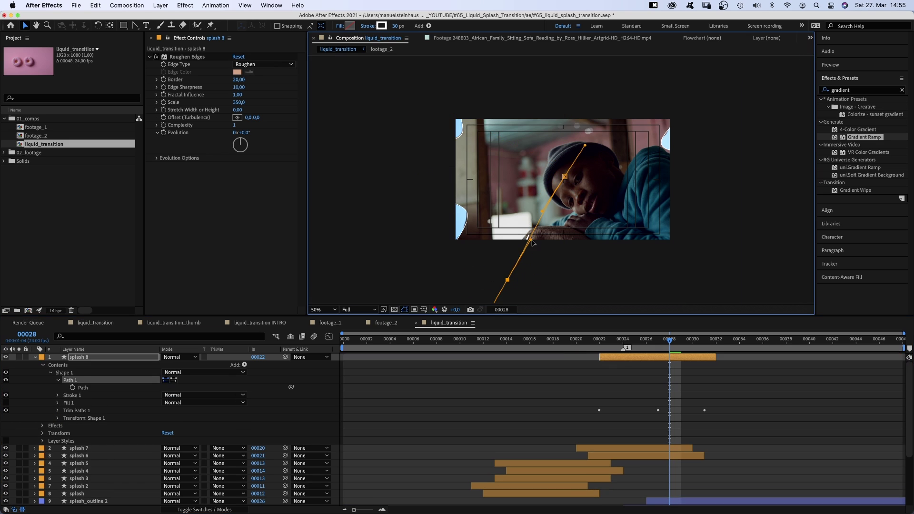
pyautogui.moveTo(528, 241); pyautogui.dragTo(521, 237)
# Duplicate splash 8, start the copy on frame 23 and redirect its path upward beyond the frame's top edge
pyautogui.press('super+d')
pyautogui.moveTo(630, 357); pyautogui.dragTo(642, 356)
pyautogui.click(35, 364)
pyautogui.click(35, 357)
pyautogui.click(43, 364)
pyautogui.click(81, 387)
pyautogui.moveTo(507, 280); pyautogui.dragTo(543, 106)
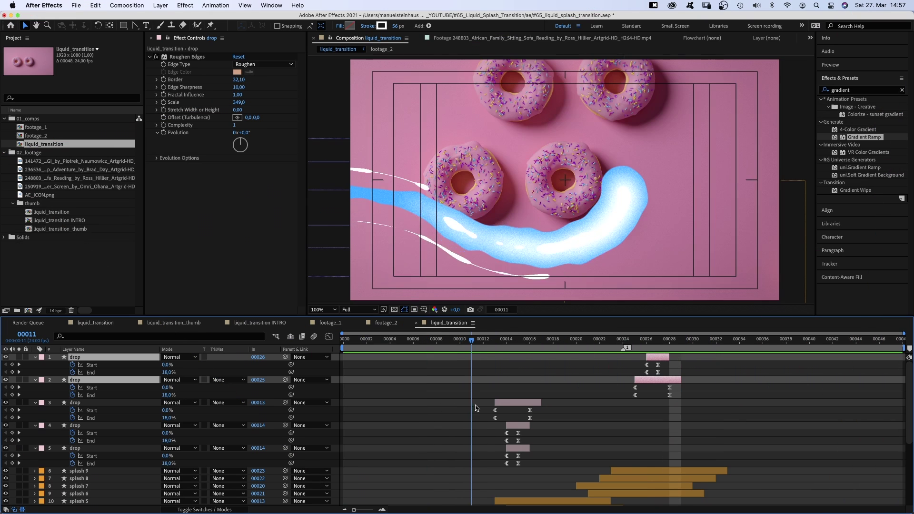
# Step through frames 11 to 16 to examine the drop layers' motion, and preview the transition
pyautogui.press('pagedown')
pyautogui.press('pagedown')
pyautogui.press('pagedown')
pyautogui.press('pagedown')
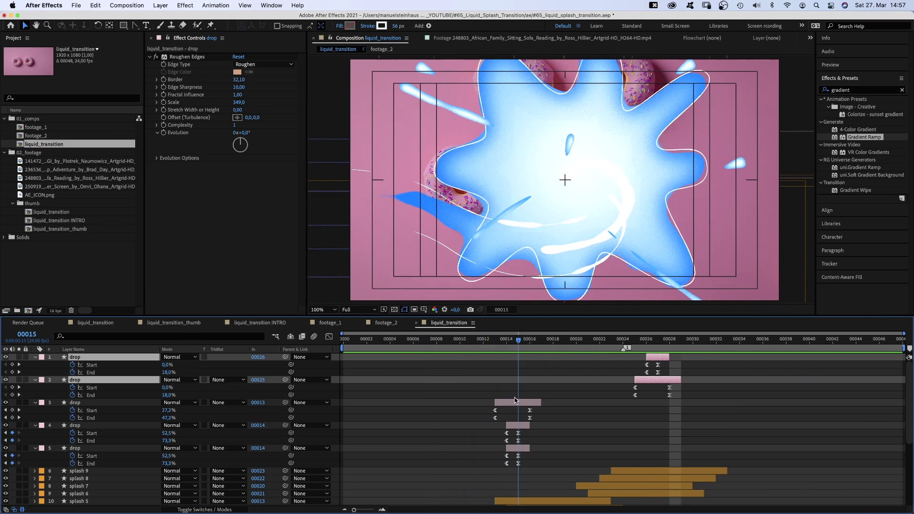
pyautogui.press('pagedown')
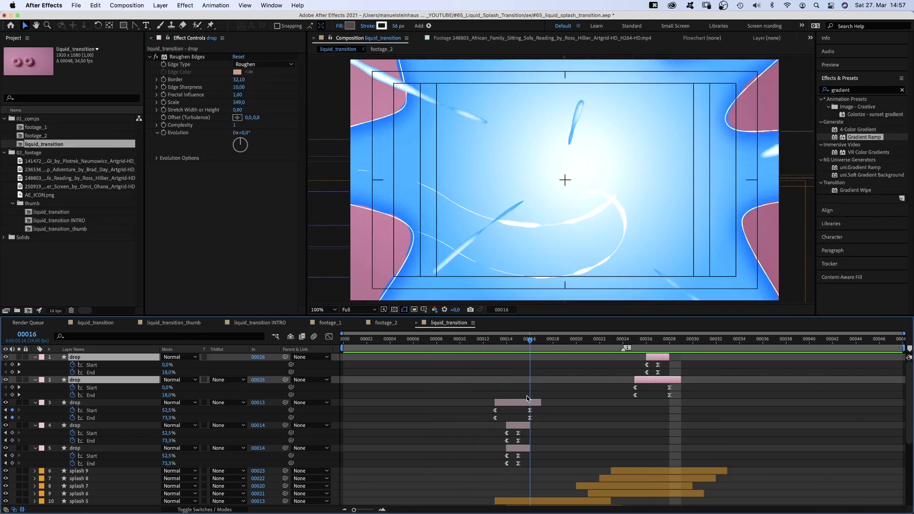
pyautogui.press('pageup')
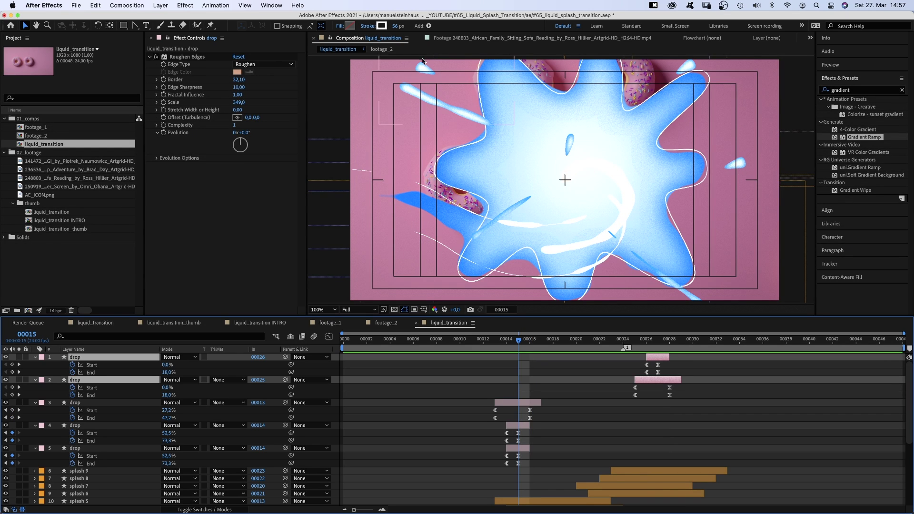
pyautogui.moveTo(602, 341); pyautogui.dragTo(666, 340)
pyautogui.press('KP_0')
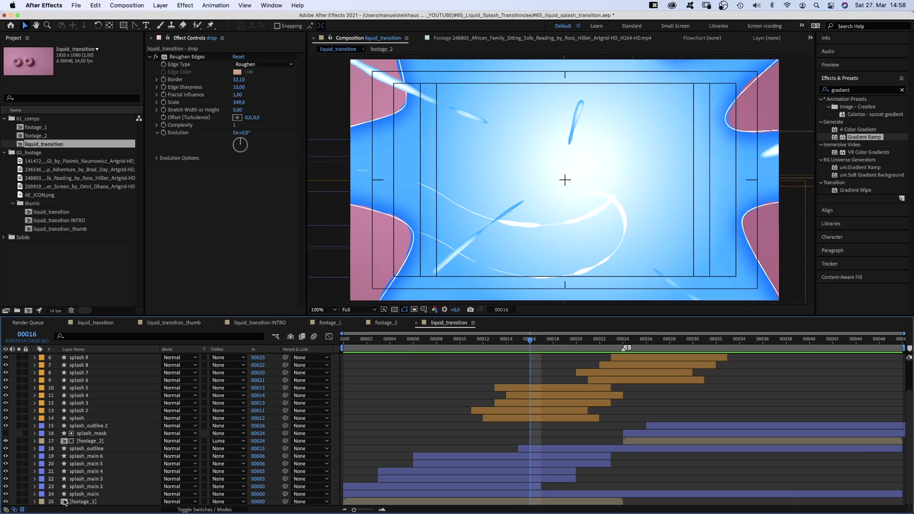
# Change the Gradient Ramp end colour of splash_main to pink FFA8FF
pyautogui.click(72, 495)
pyautogui.click(237, 197)
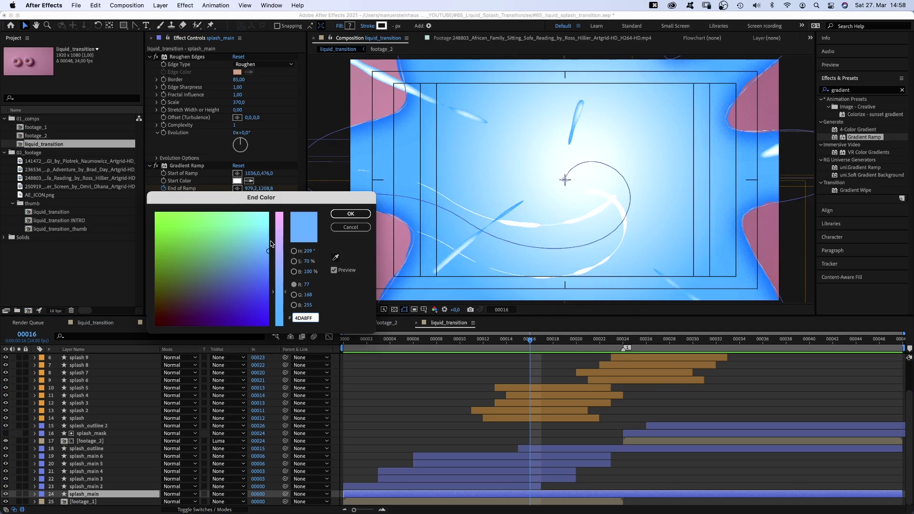
pyautogui.moveTo(280, 233); pyautogui.dragTo(283, 195)
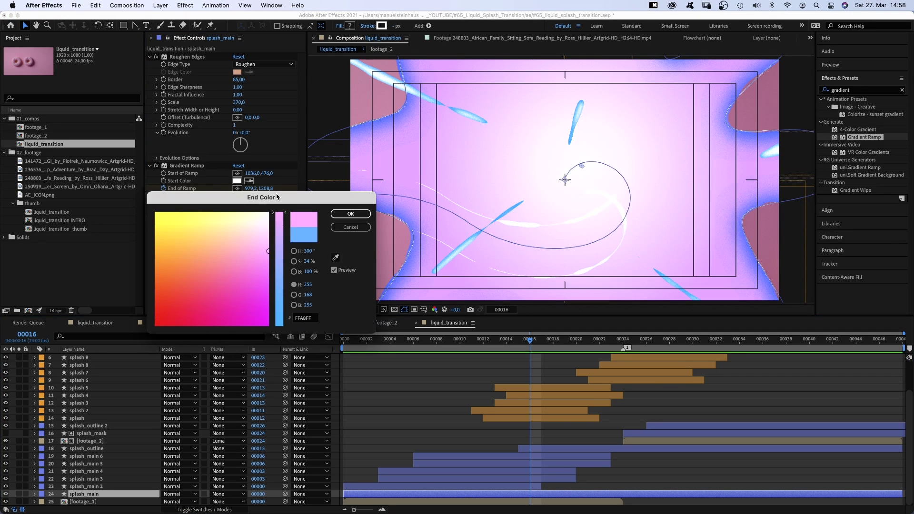
pyautogui.click(350, 214)
# Change the Inner Shadow colour of splash_main to magenta FF2DE4 and check the recoloured stroke at frame 10
pyautogui.click(34, 494)
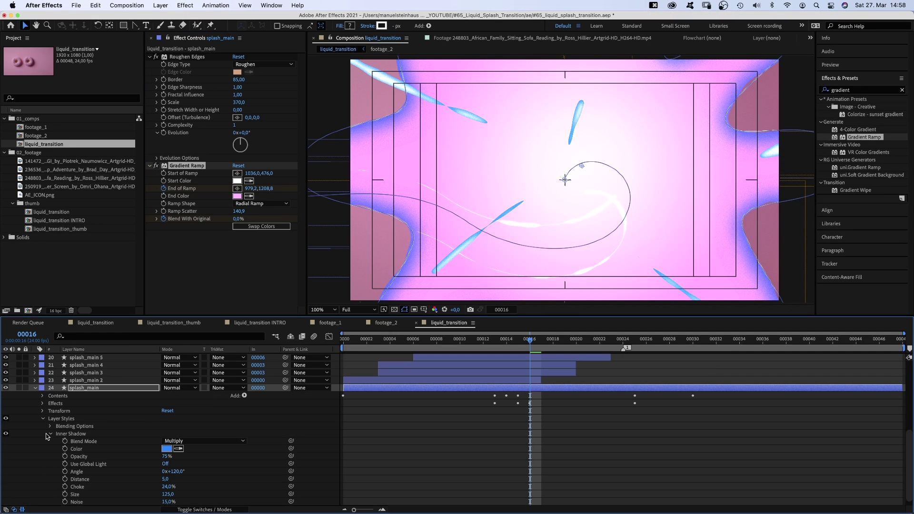
pyautogui.click(167, 448)
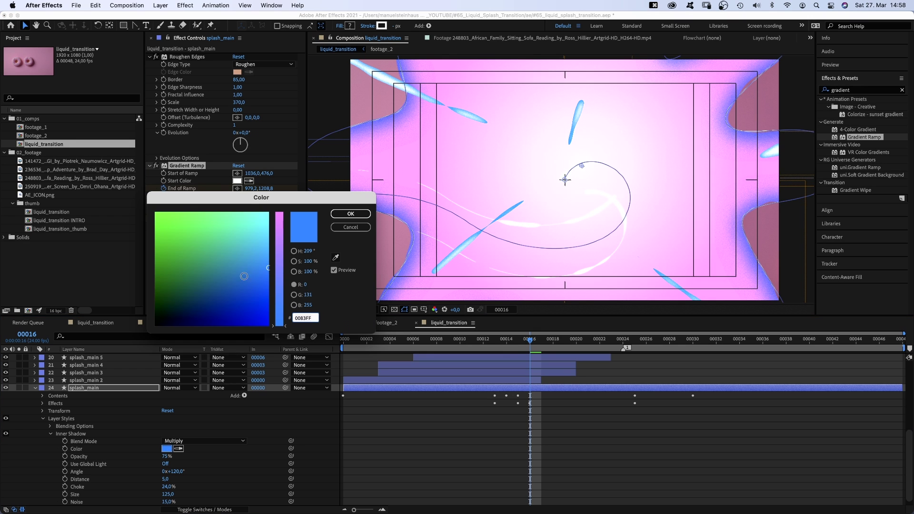
pyautogui.moveTo(282, 238); pyautogui.dragTo(281, 212)
pyautogui.moveTo(265, 273); pyautogui.dragTo(258, 303)
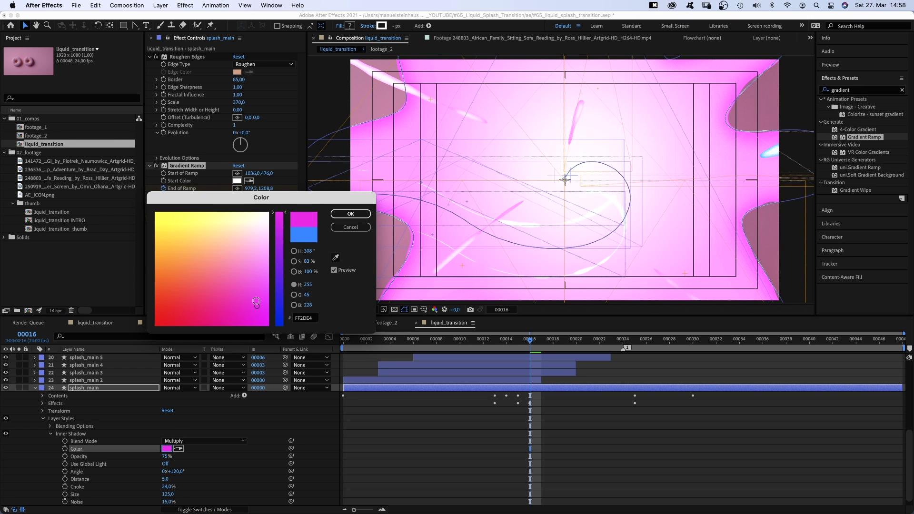
pyautogui.click(349, 216)
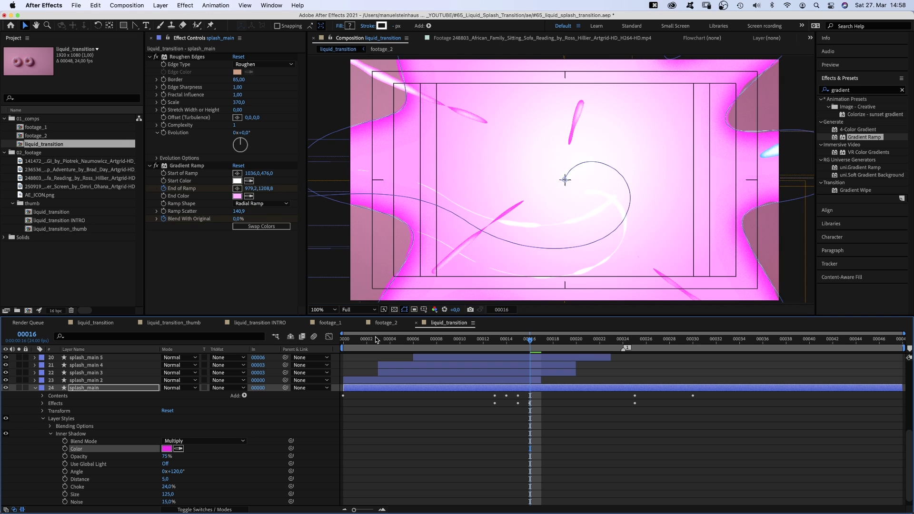
pyautogui.moveTo(505, 341); pyautogui.dragTo(462, 345)
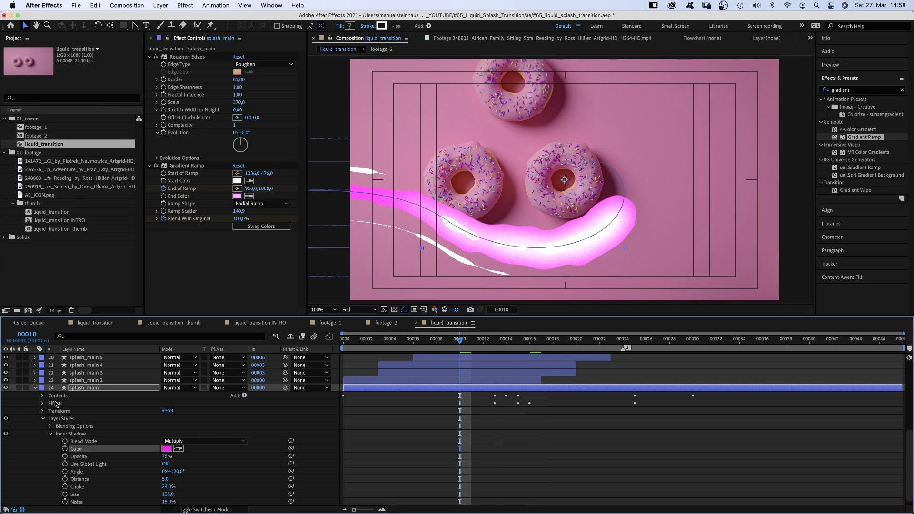
pyautogui.click(36, 387)
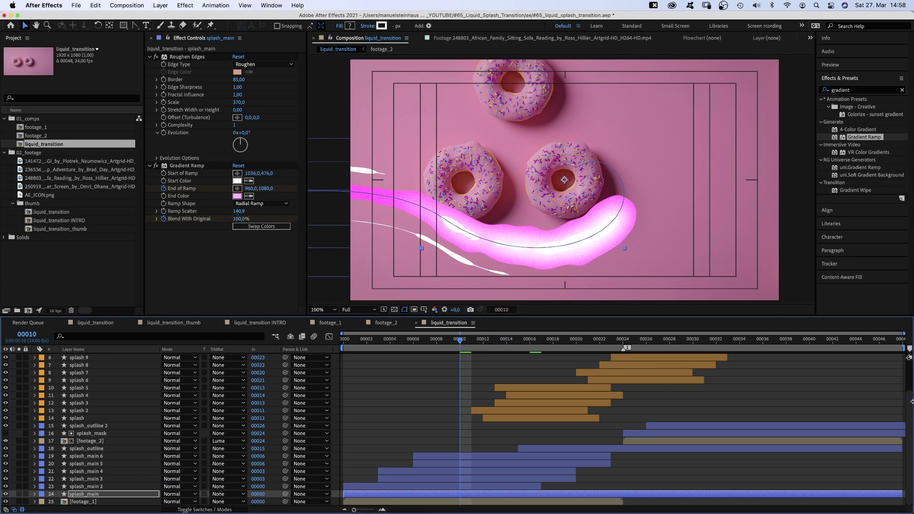
# Create an adjustment layer named ROTATION and place it above all other layers
pyautogui.scroll(5, 910, 403)
pyautogui.press('alt+super+y')
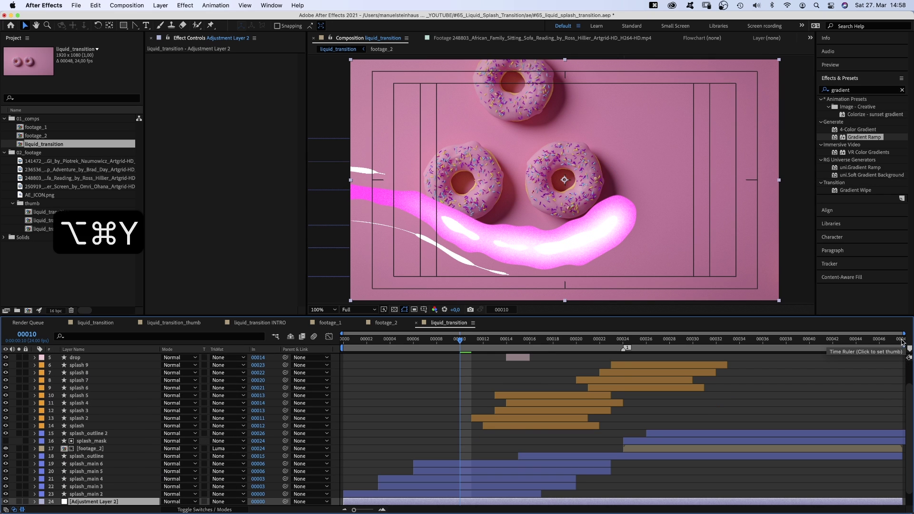
pyautogui.press('Return')
pyautogui.write('ROTATION')
pyautogui.press('Return')
pyautogui.moveTo(93, 502); pyautogui.dragTo(97, 358)
# Parent all drop, splash, outline, mask and splash_main layers to ROTATION, leaving out footage_1 and footage_2
pyautogui.click(76, 365)
pyautogui.keyDown('shift'); pyautogui.click(89, 479); pyautogui.keyUp('shift')
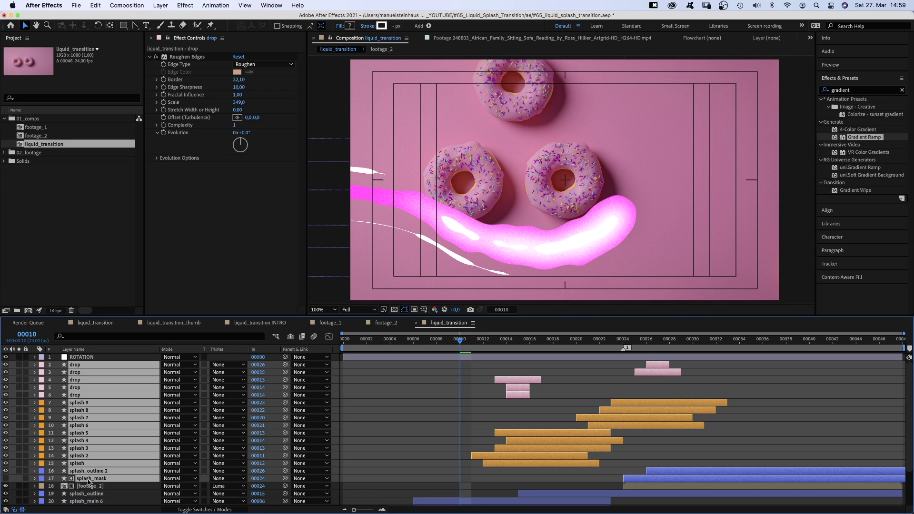
pyautogui.scroll(-3, 650, 439)
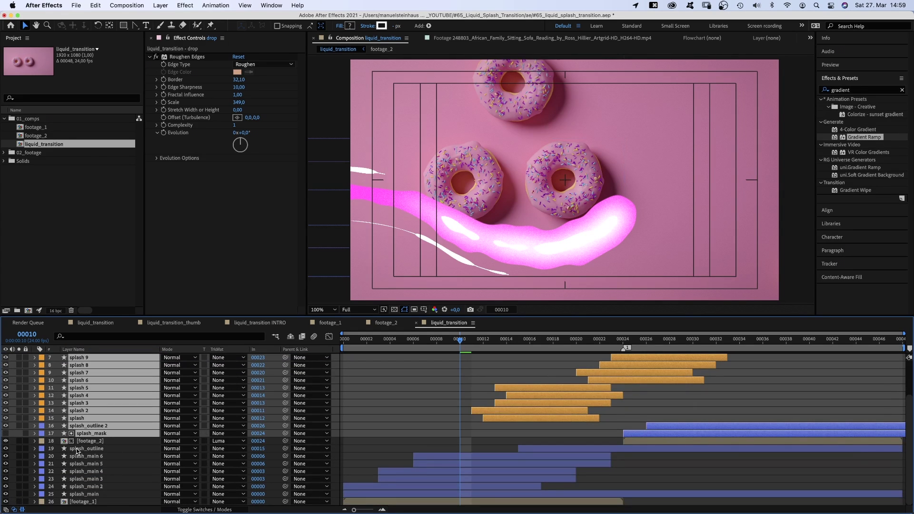
pyautogui.keyDown('super'); pyautogui.click(77, 450); pyautogui.keyUp('super')
pyautogui.keyDown('super'); pyautogui.click(77, 456); pyautogui.keyUp('super')
pyautogui.keyDown('super'); pyautogui.click(77, 463); pyautogui.keyUp('super')
pyautogui.keyDown('super'); pyautogui.click(76, 471); pyautogui.keyUp('super')
pyautogui.keyDown('super'); pyautogui.click(77, 479); pyautogui.keyUp('super')
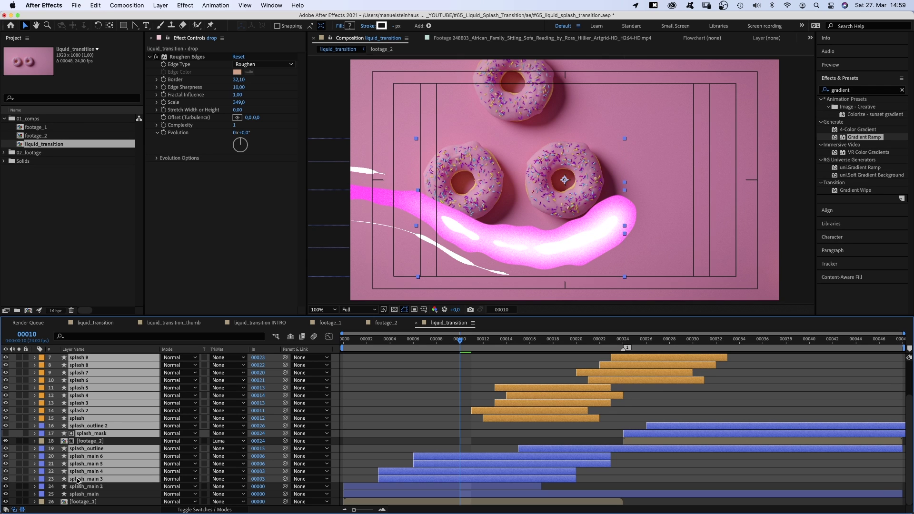
pyautogui.keyDown('super'); pyautogui.click(77, 486); pyautogui.keyUp('super')
pyautogui.keyDown('super'); pyautogui.click(77, 494); pyautogui.keyUp('super')
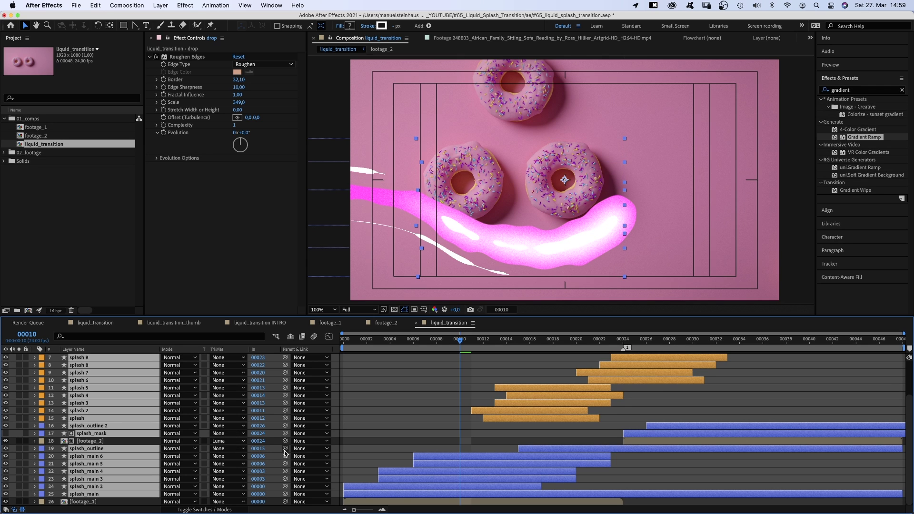
pyautogui.scroll(3, 122, 384)
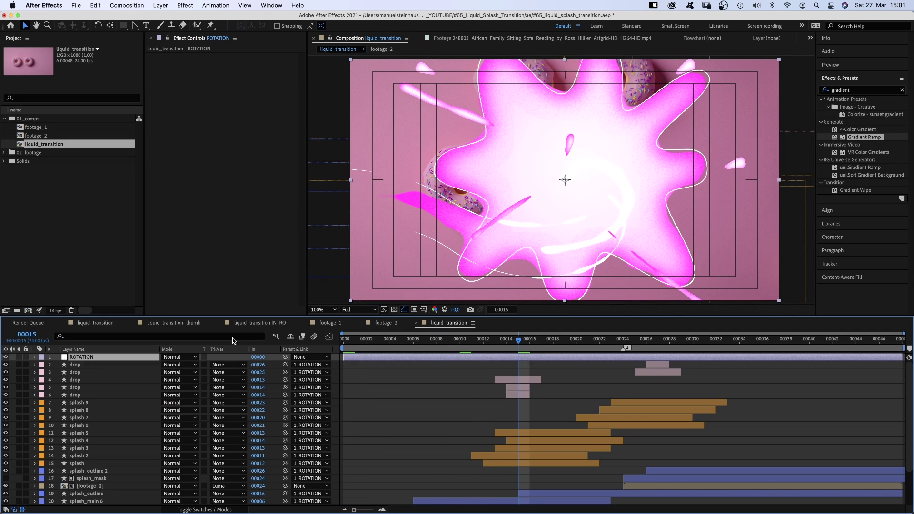
# Set the ROTATION layer's rotation to -50° and preview the rotated transition
pyautogui.press('r')
pyautogui.moveTo(161, 366); pyautogui.dragTo(163, 370)
pyautogui.press('space')
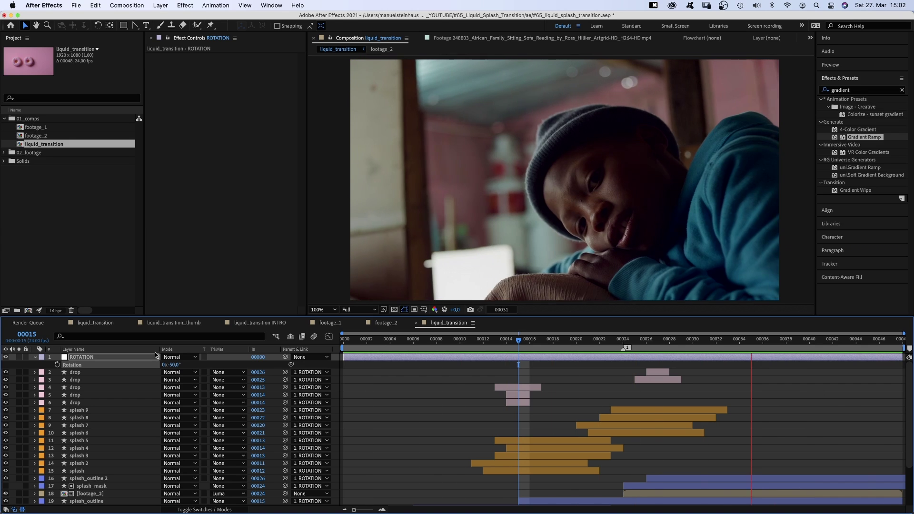